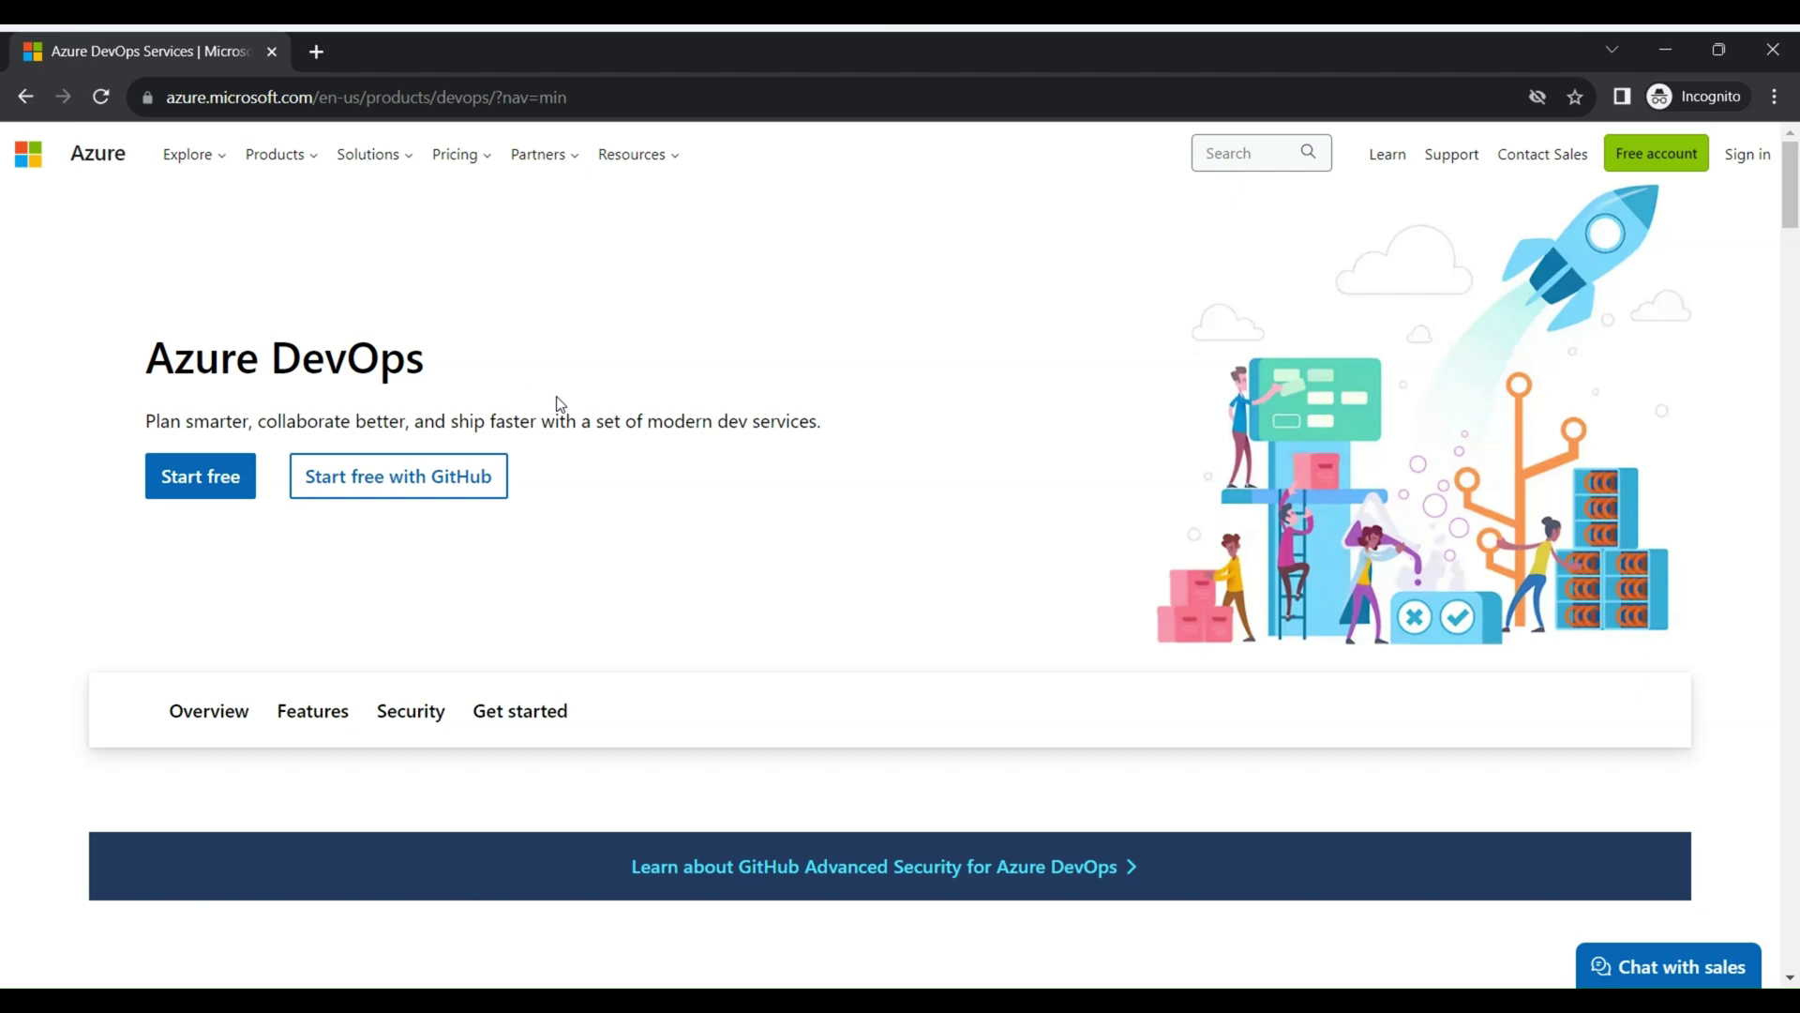
Start the free Azure DevOps sign-up, sign in with the Microsoft account e-mail and password, and stay signed in
left_click(207, 481)
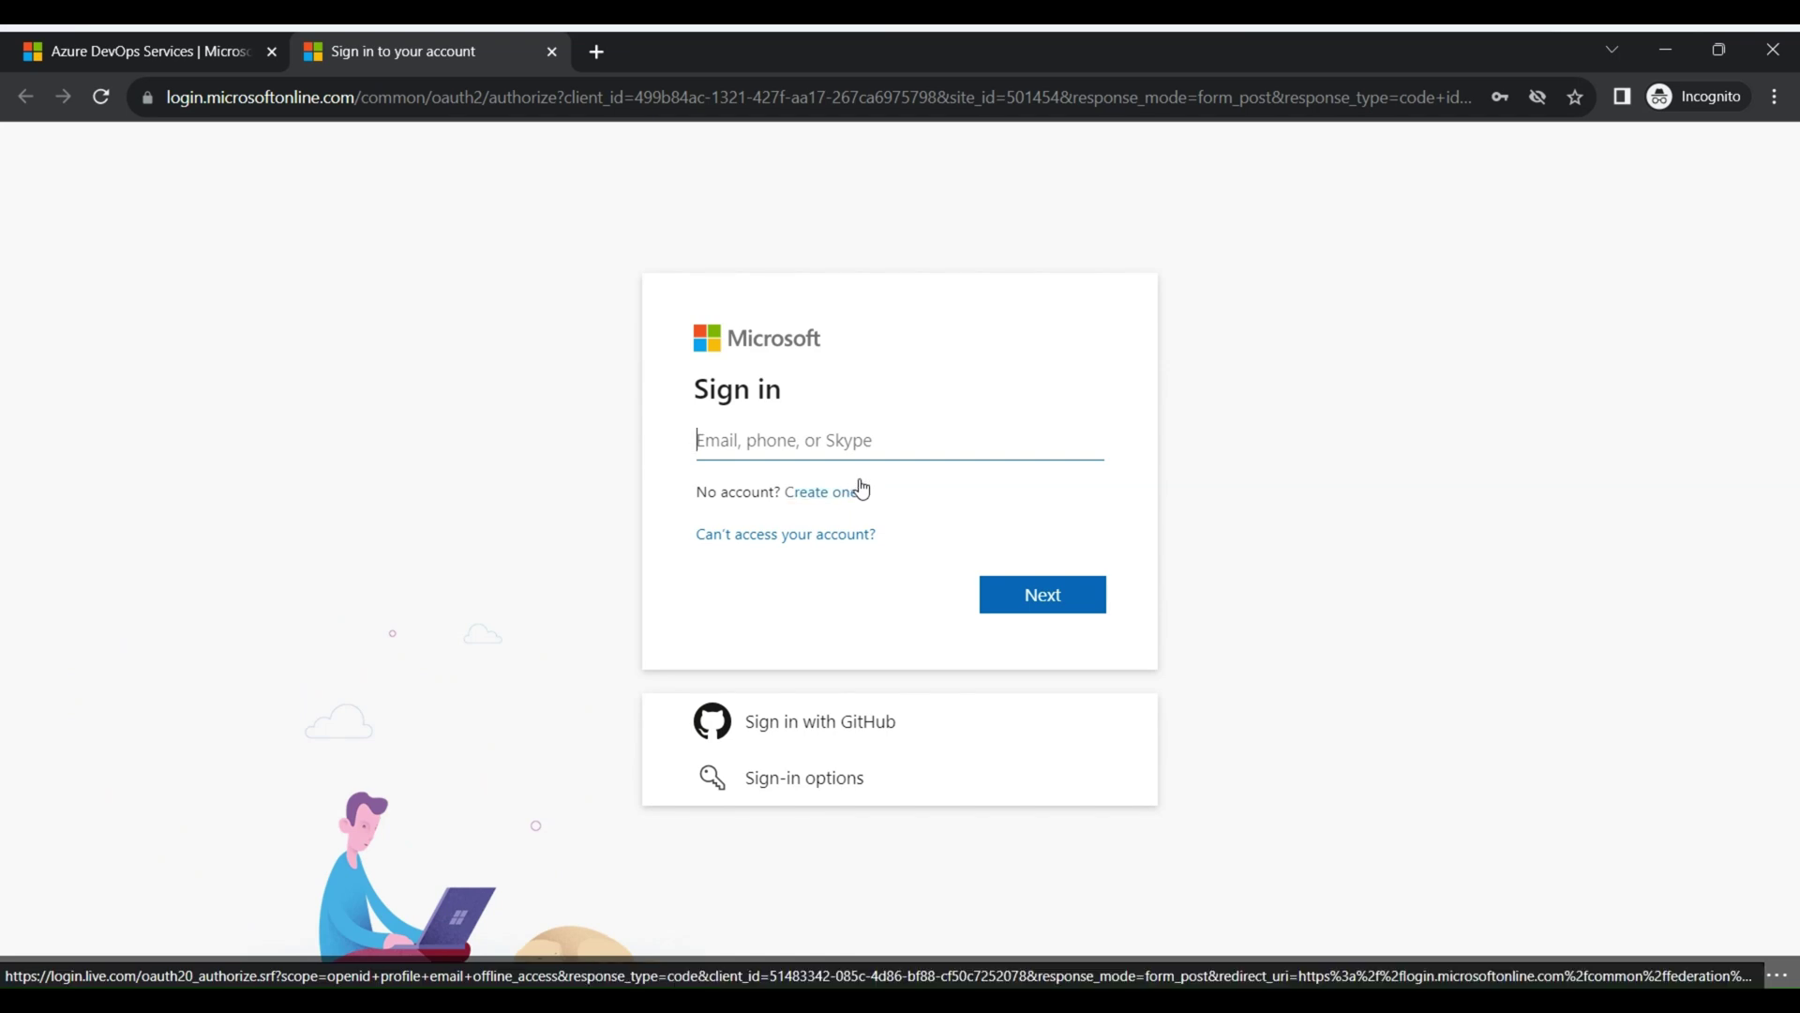
left_click(856, 428)
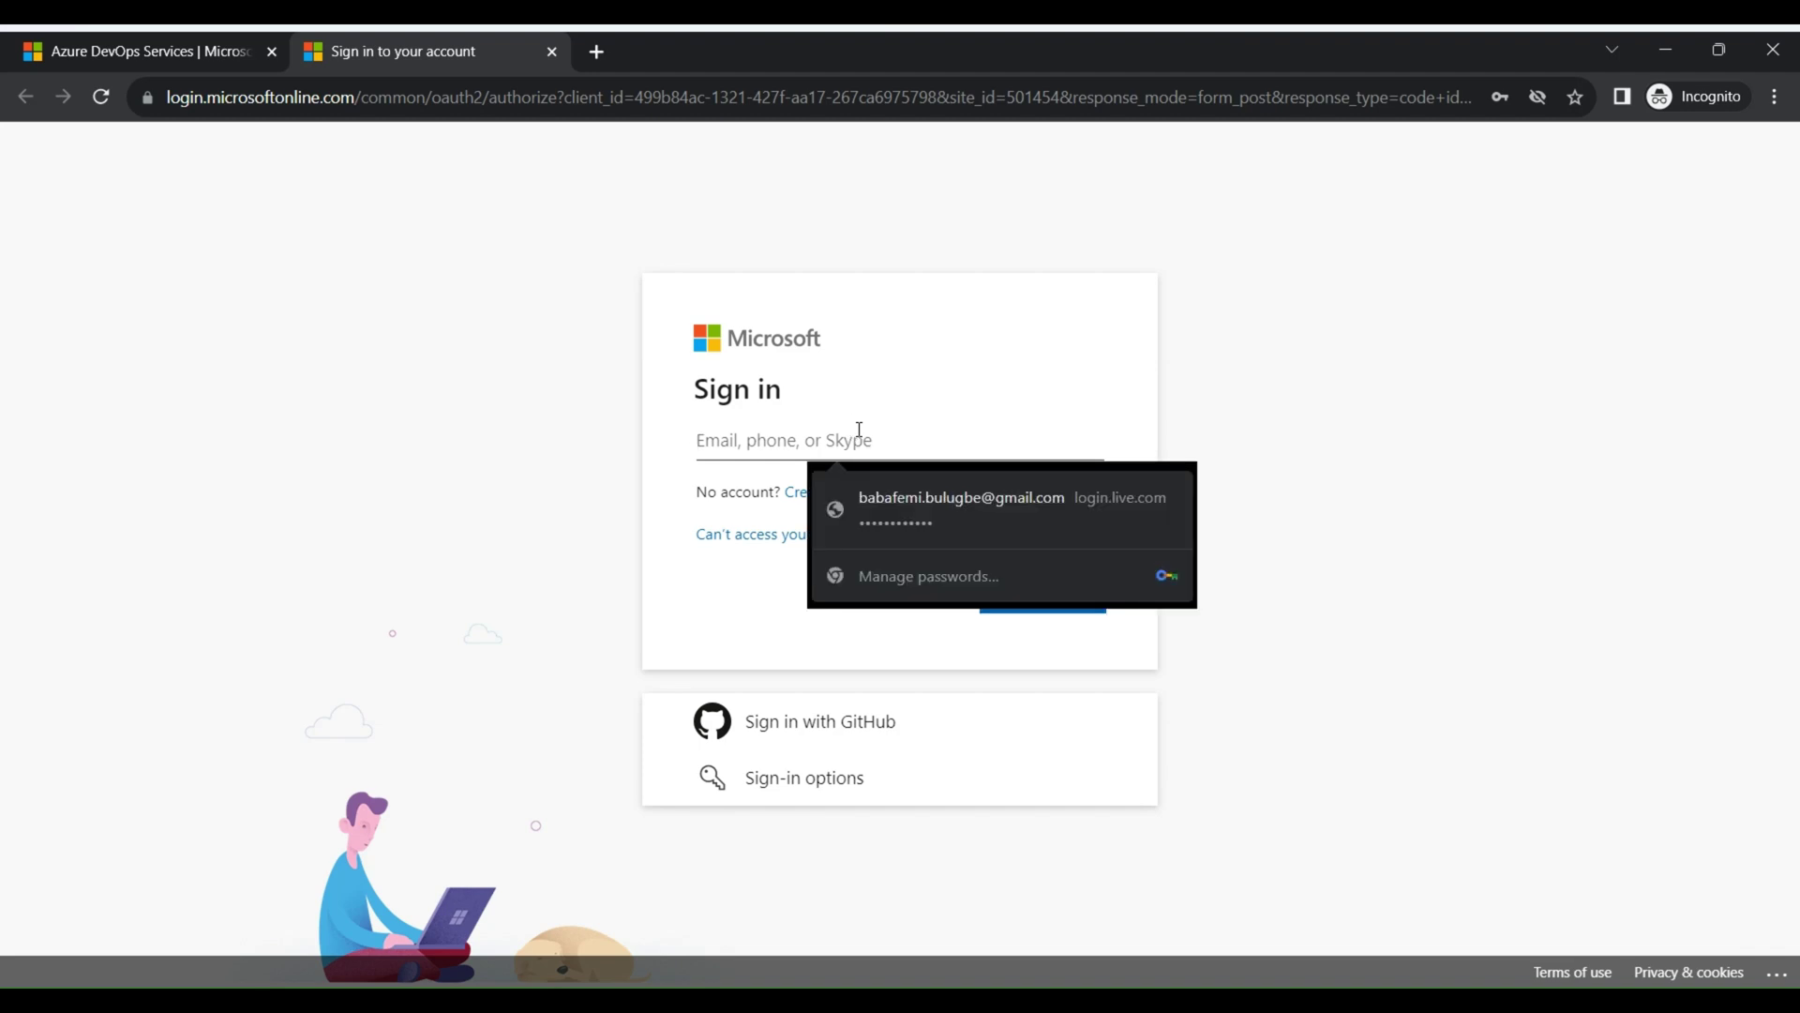
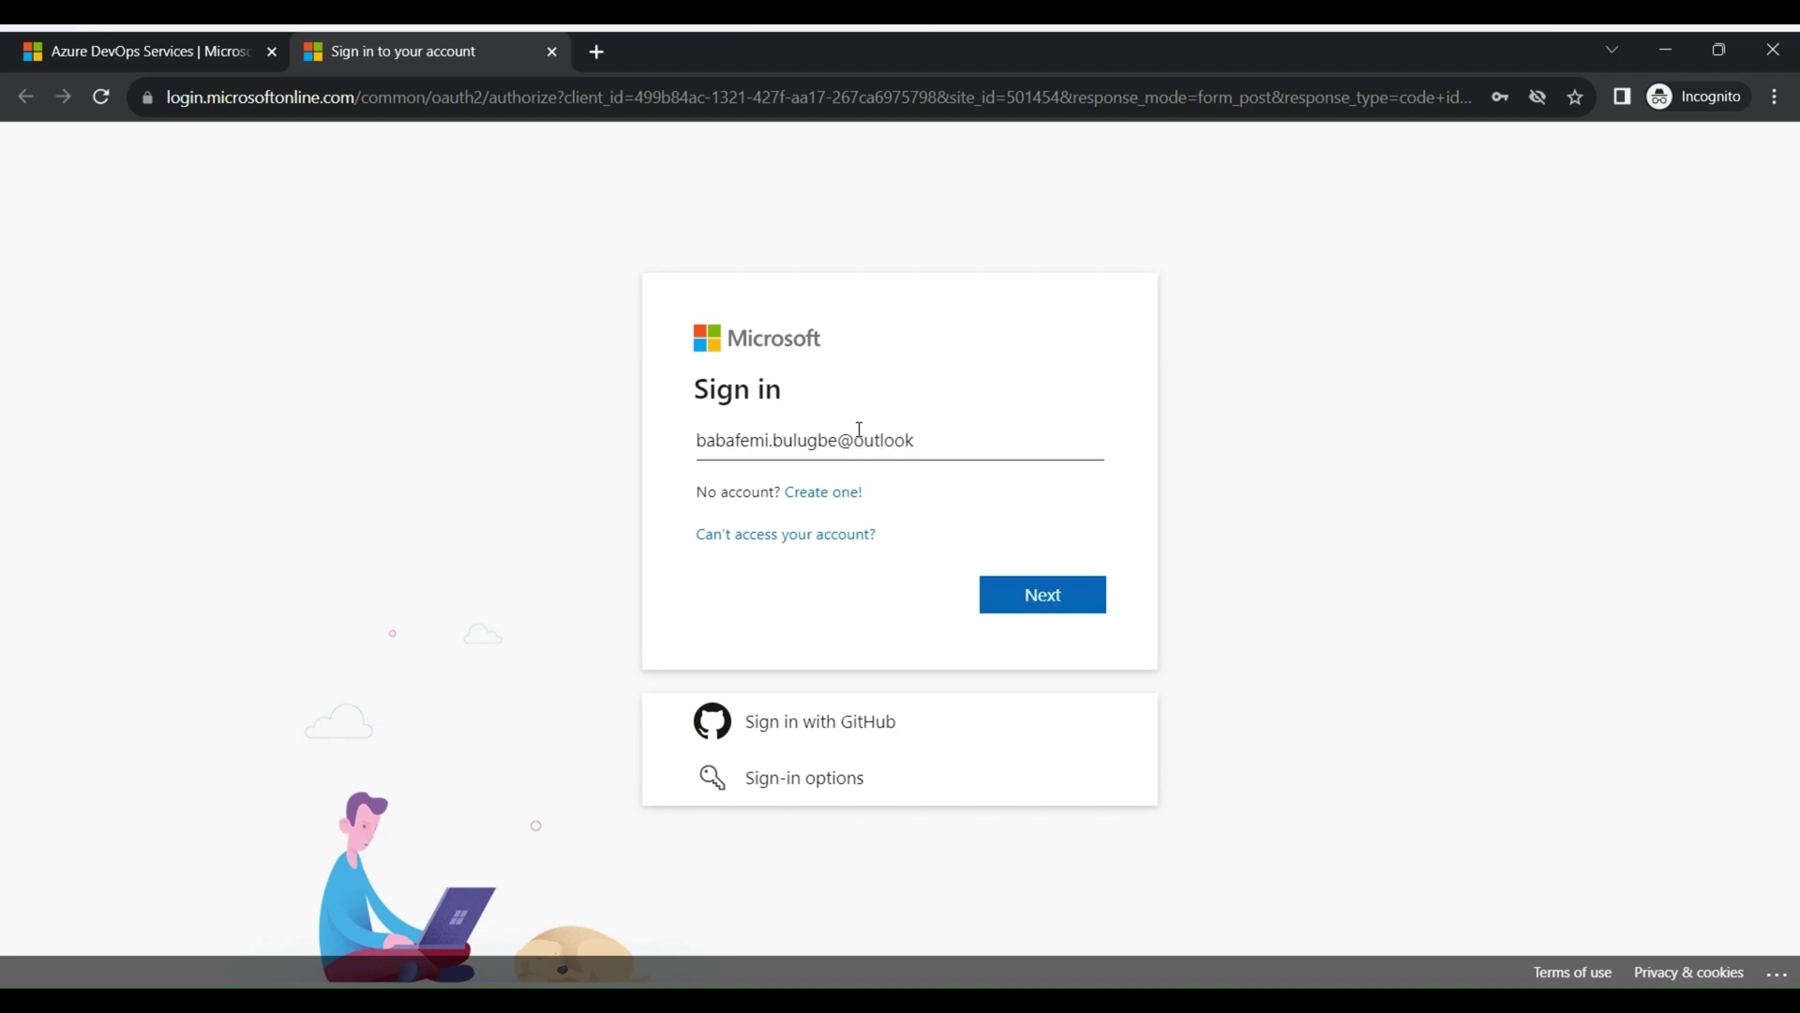
key("Return")
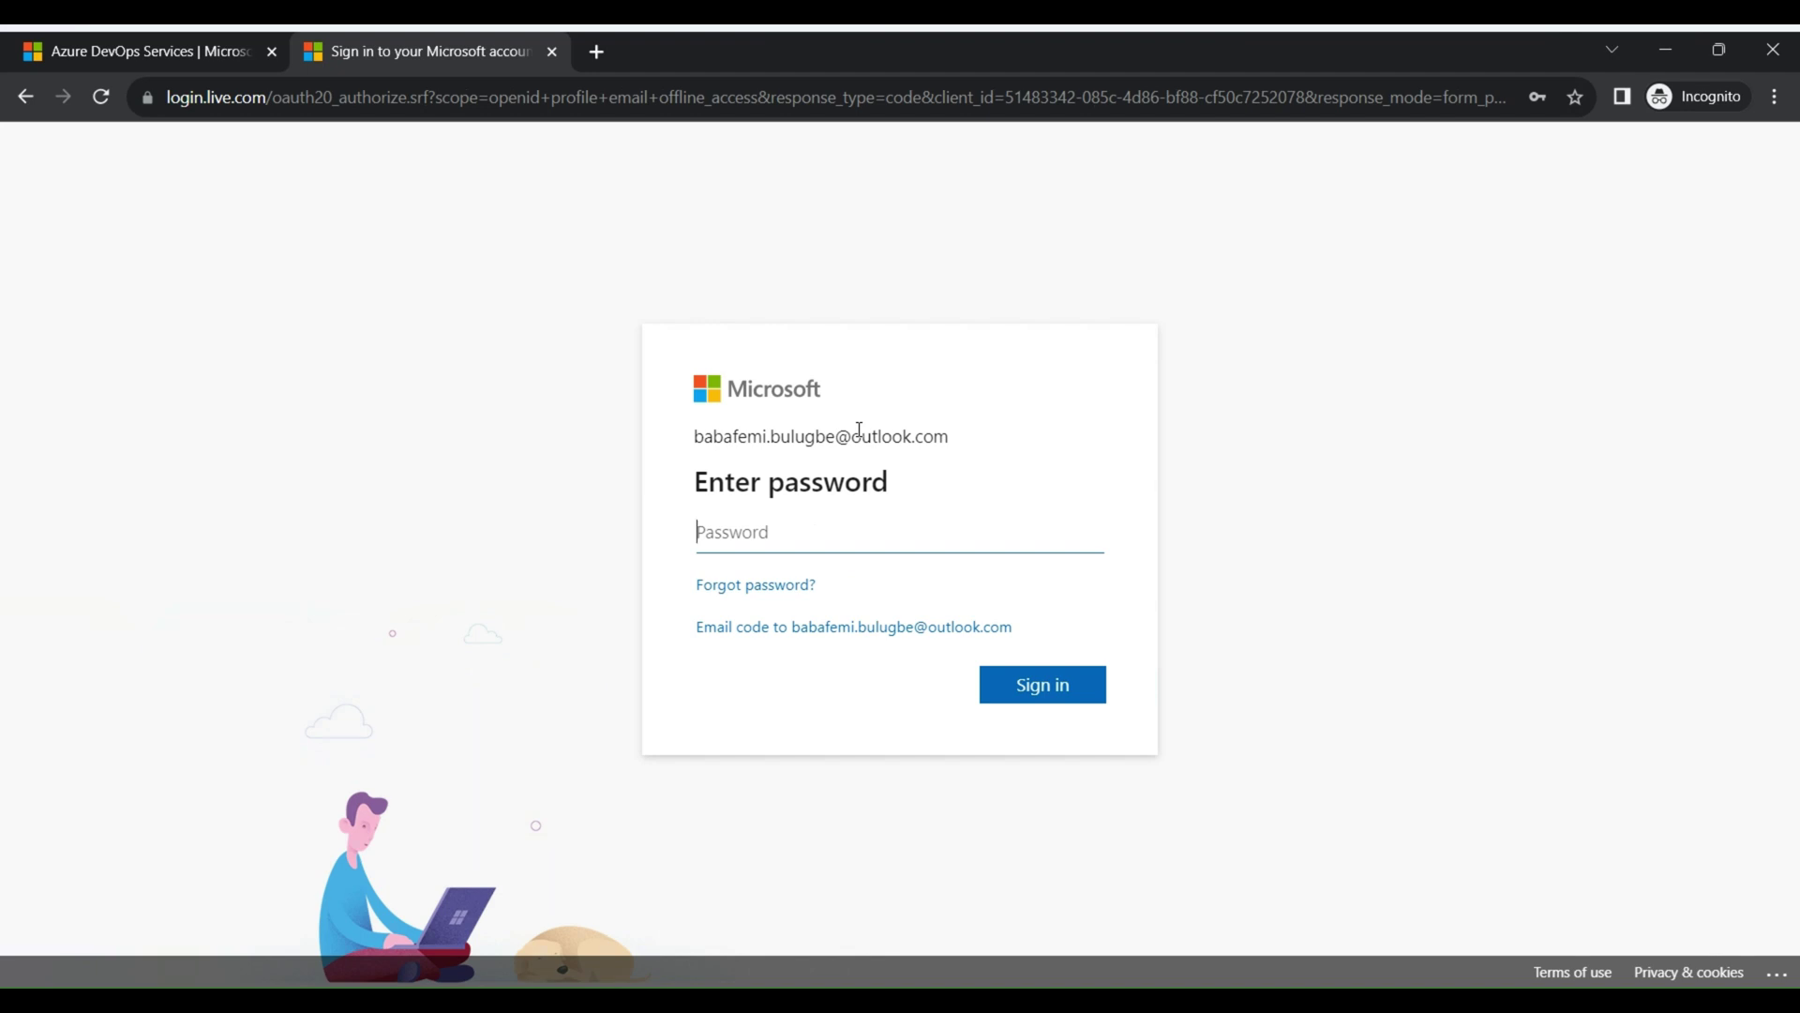
type("••••••••••••")
key("Return")
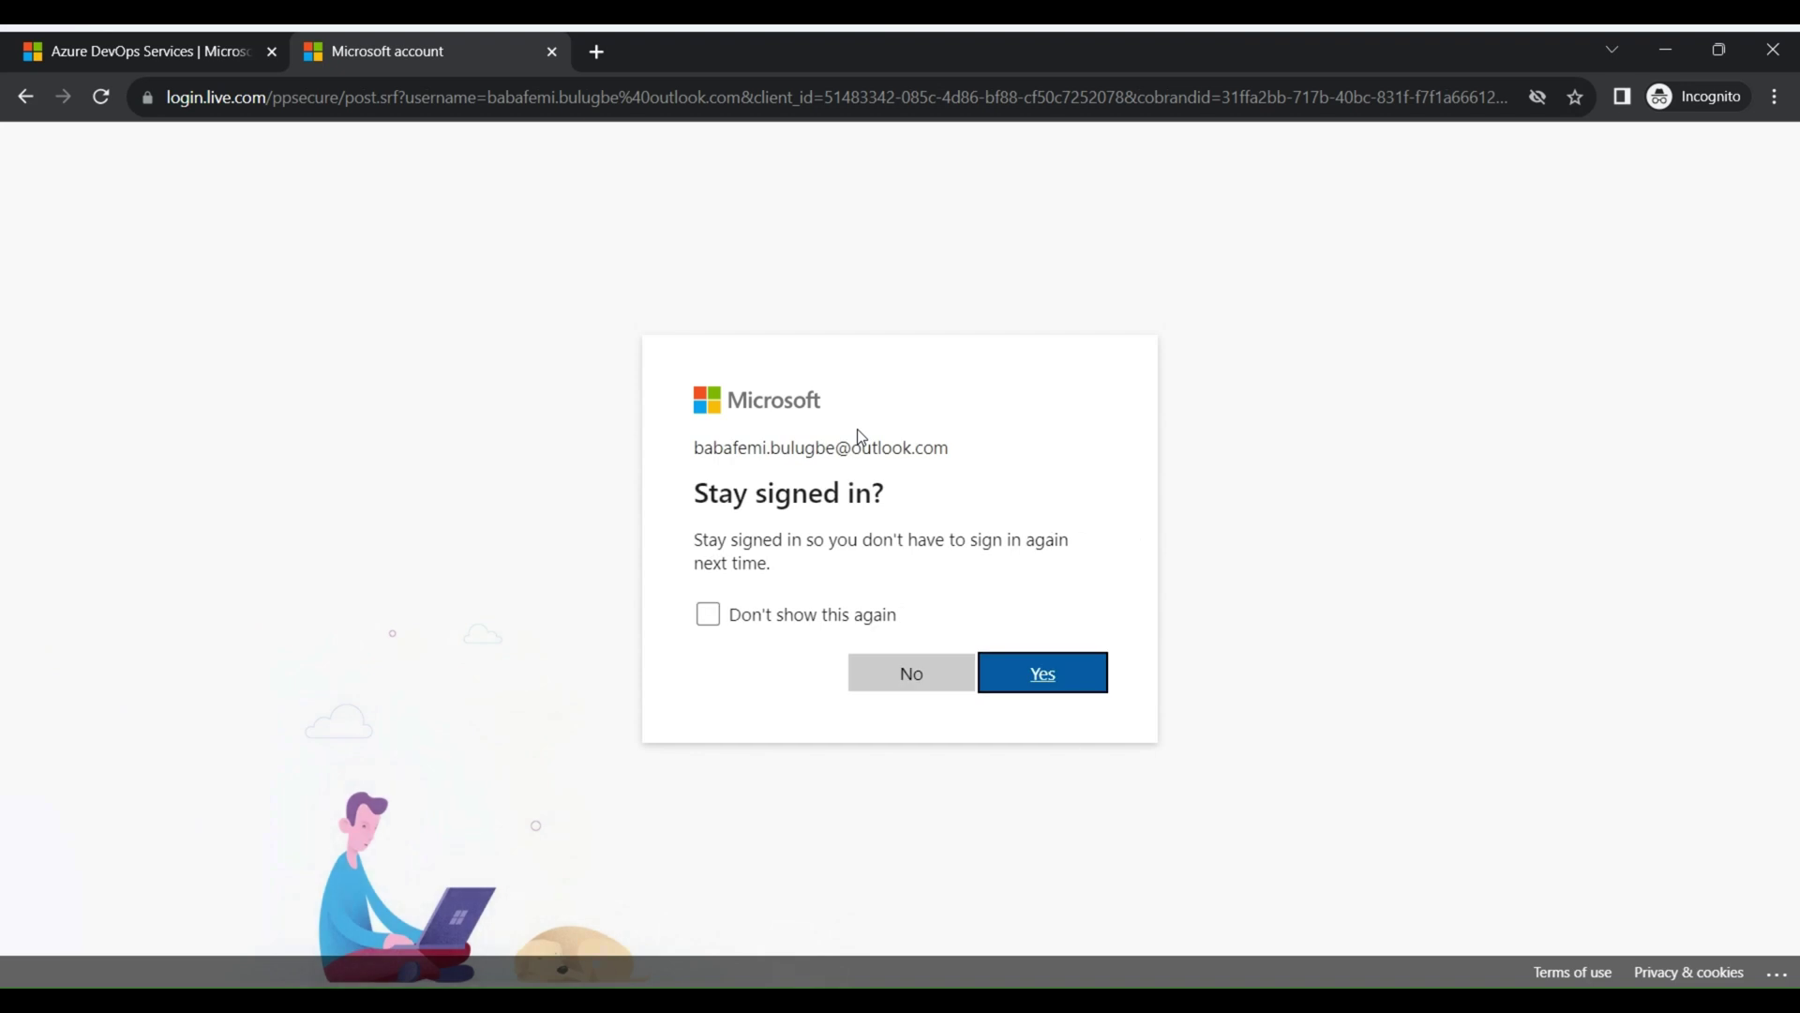
left_click(1072, 672)
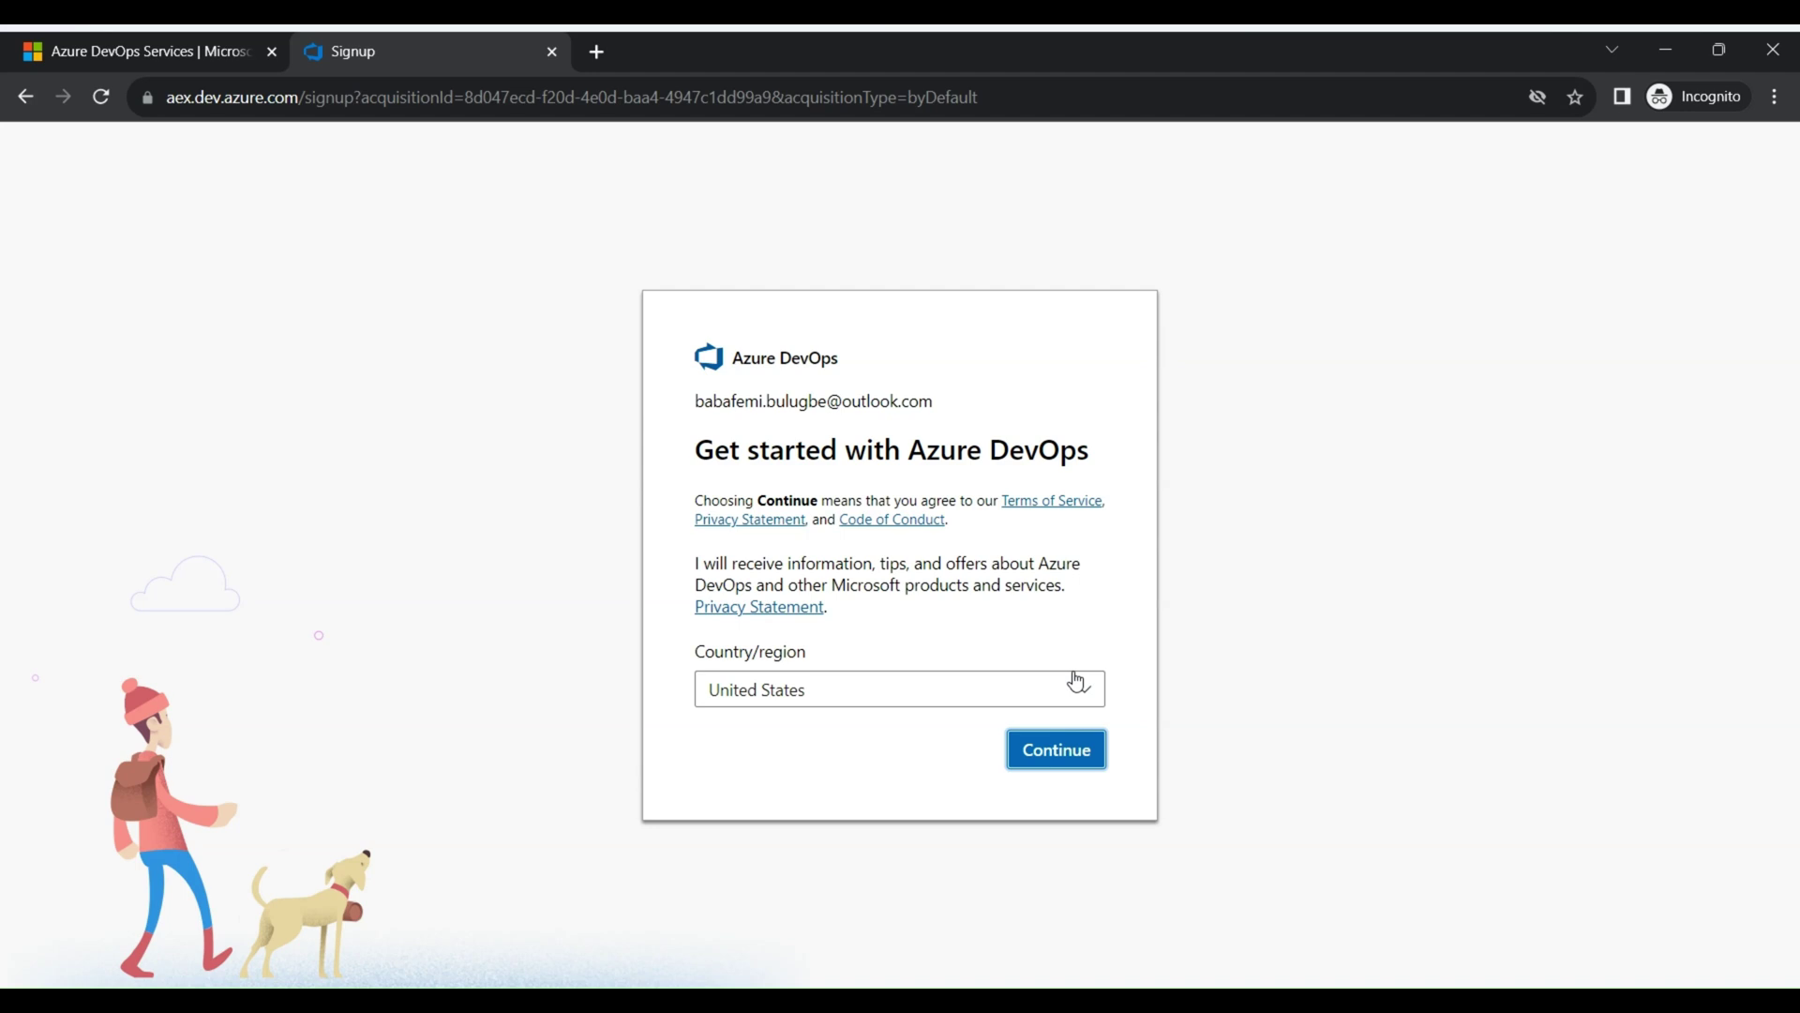
Continue past Get started with United States kept as the country/region
left_click(1058, 753)
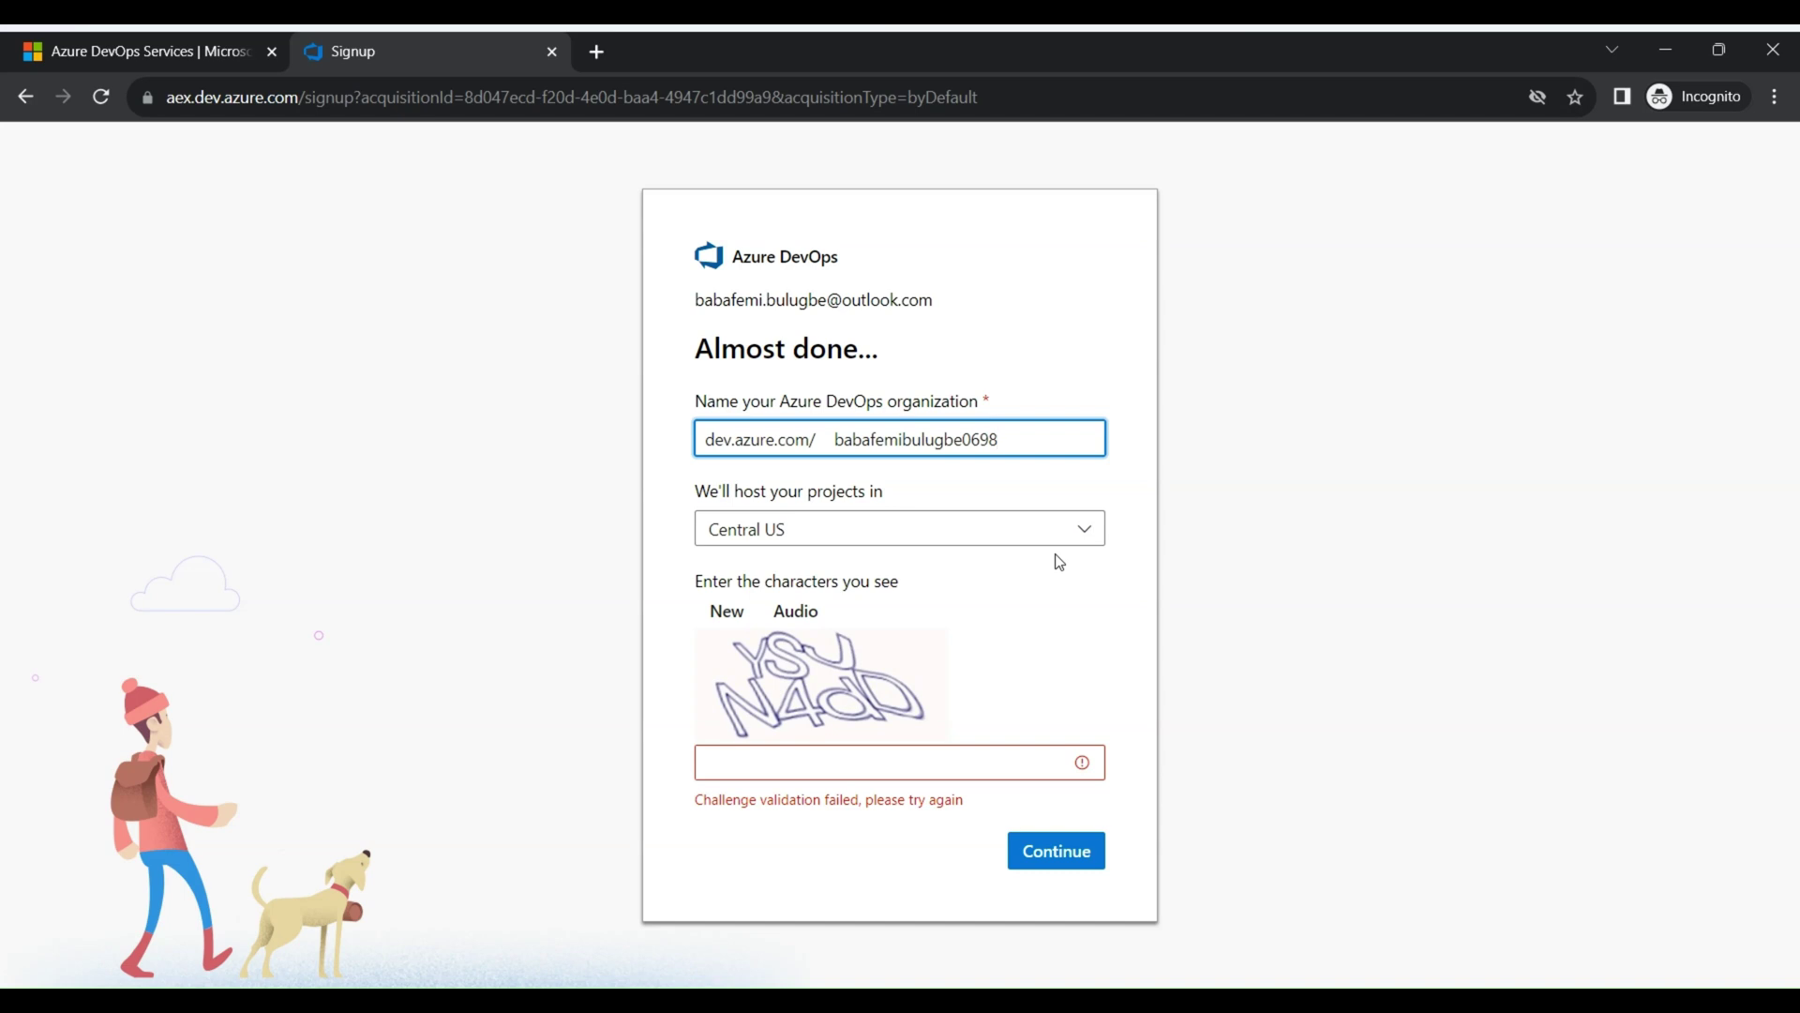
Replace the suggested organization name with devopsng
left_click_drag(1047, 441, 819, 451)
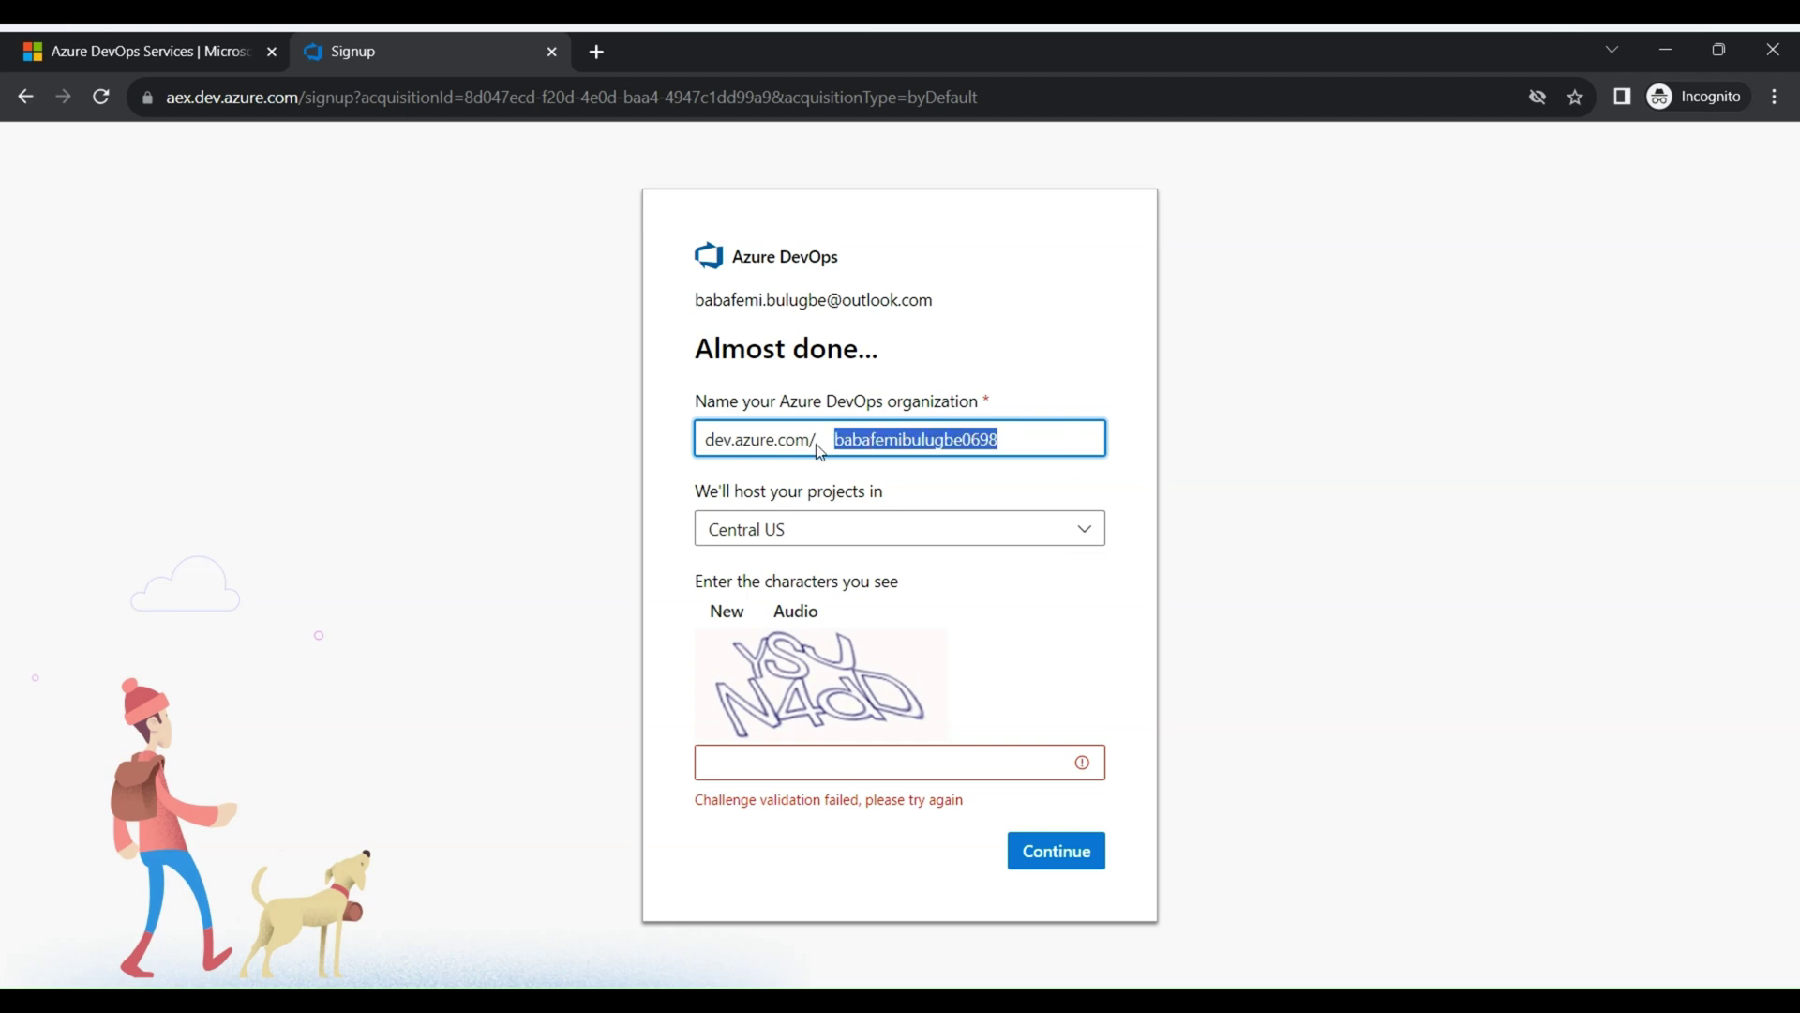
type("dev")
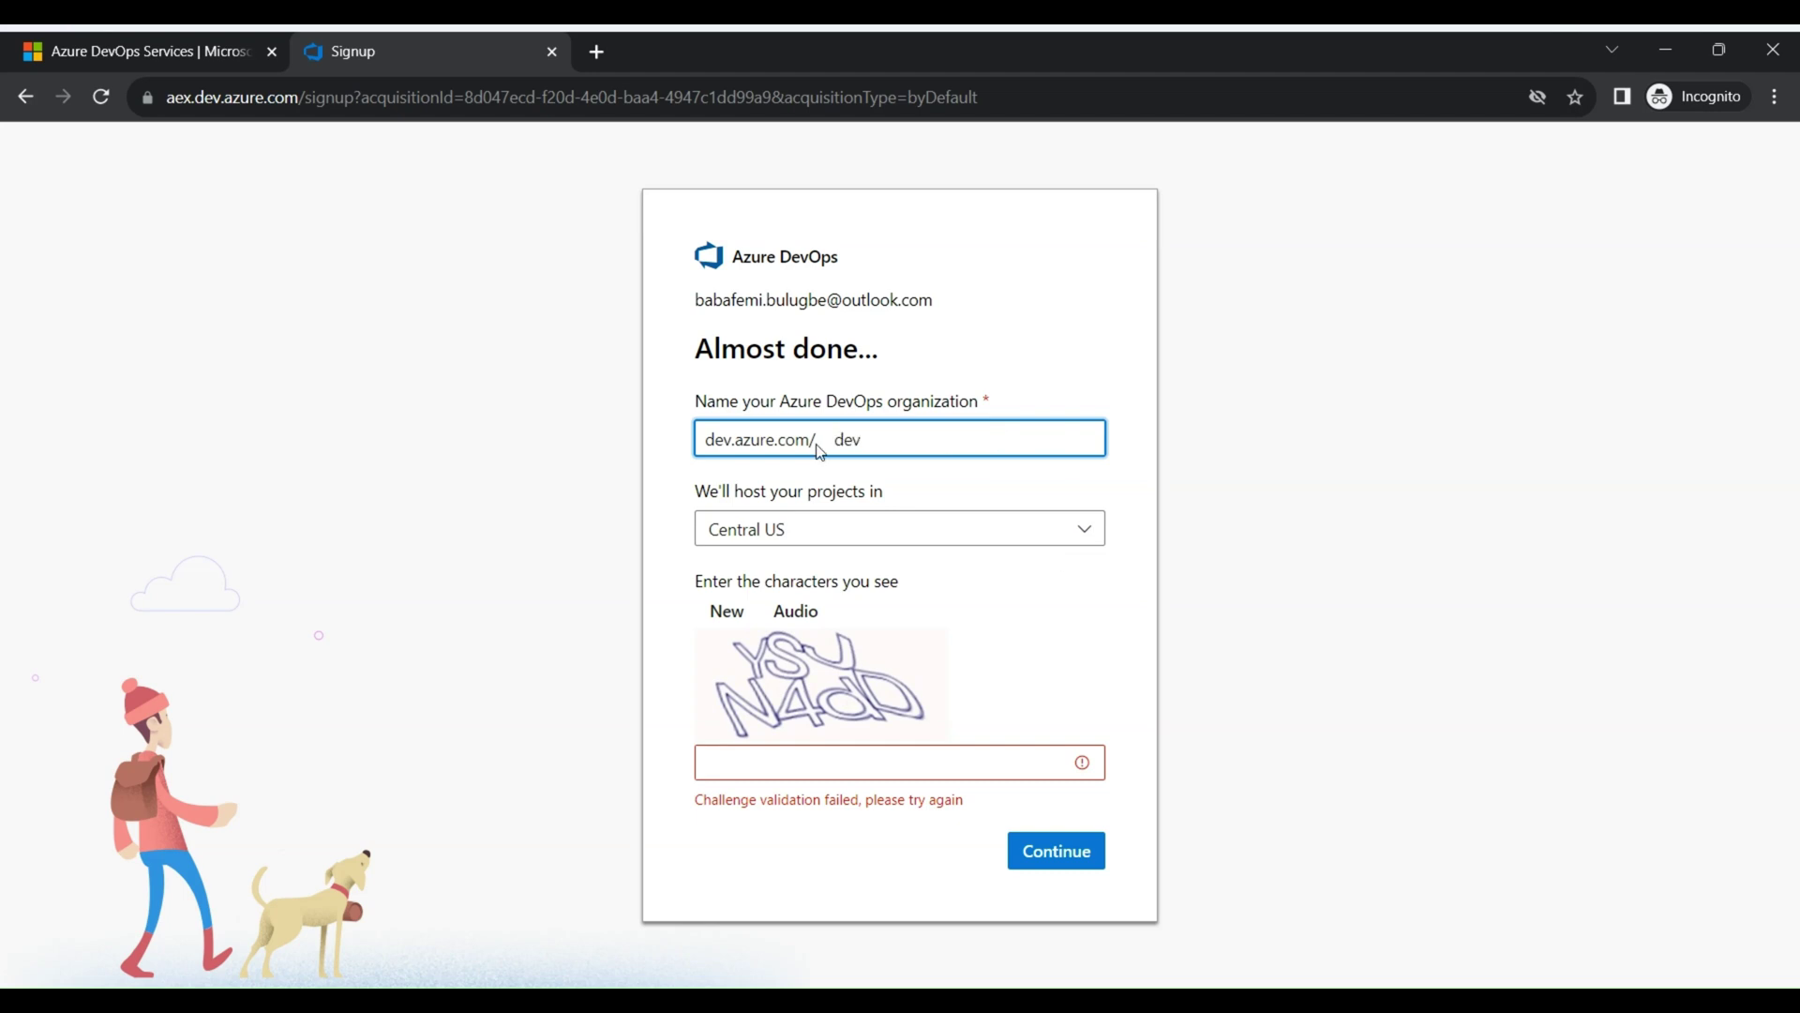
type("opn")
key("BackSpace")
type("sng")
Enter the captcha characters, retrying with a new code, and submit to create the organization
left_click(829, 764)
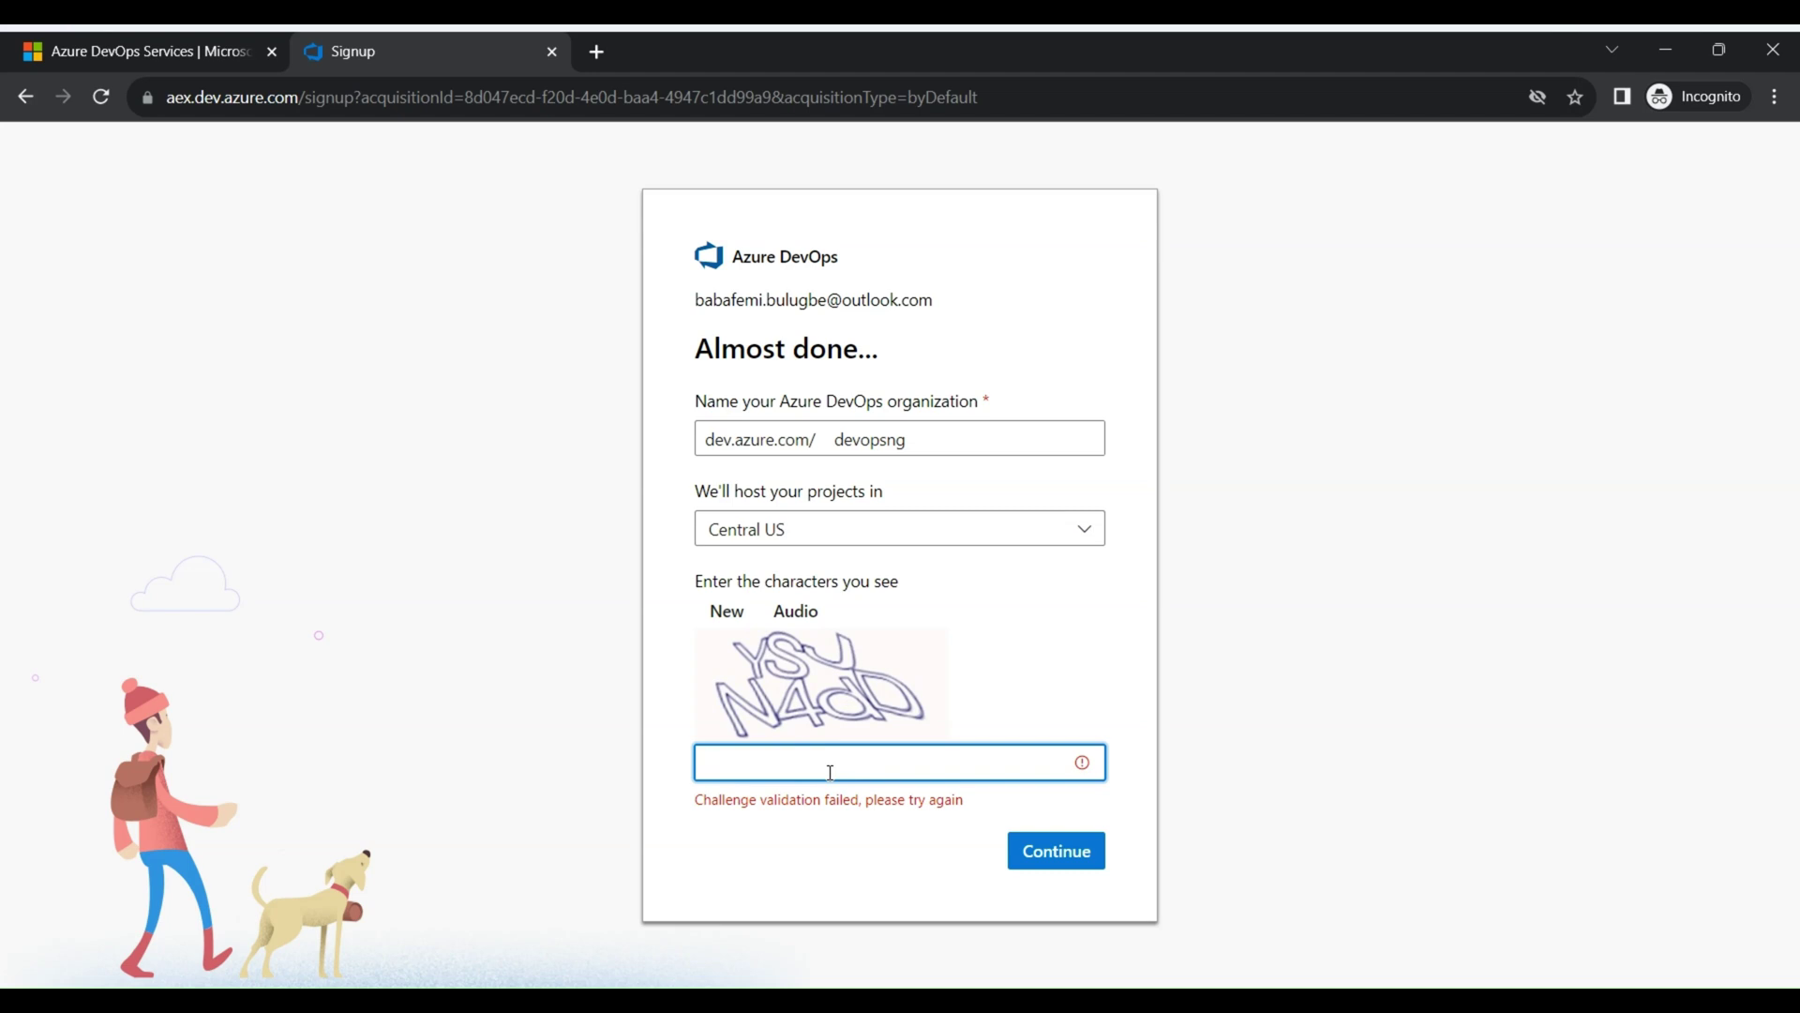
type("YSVN4dD")
left_click(1055, 851)
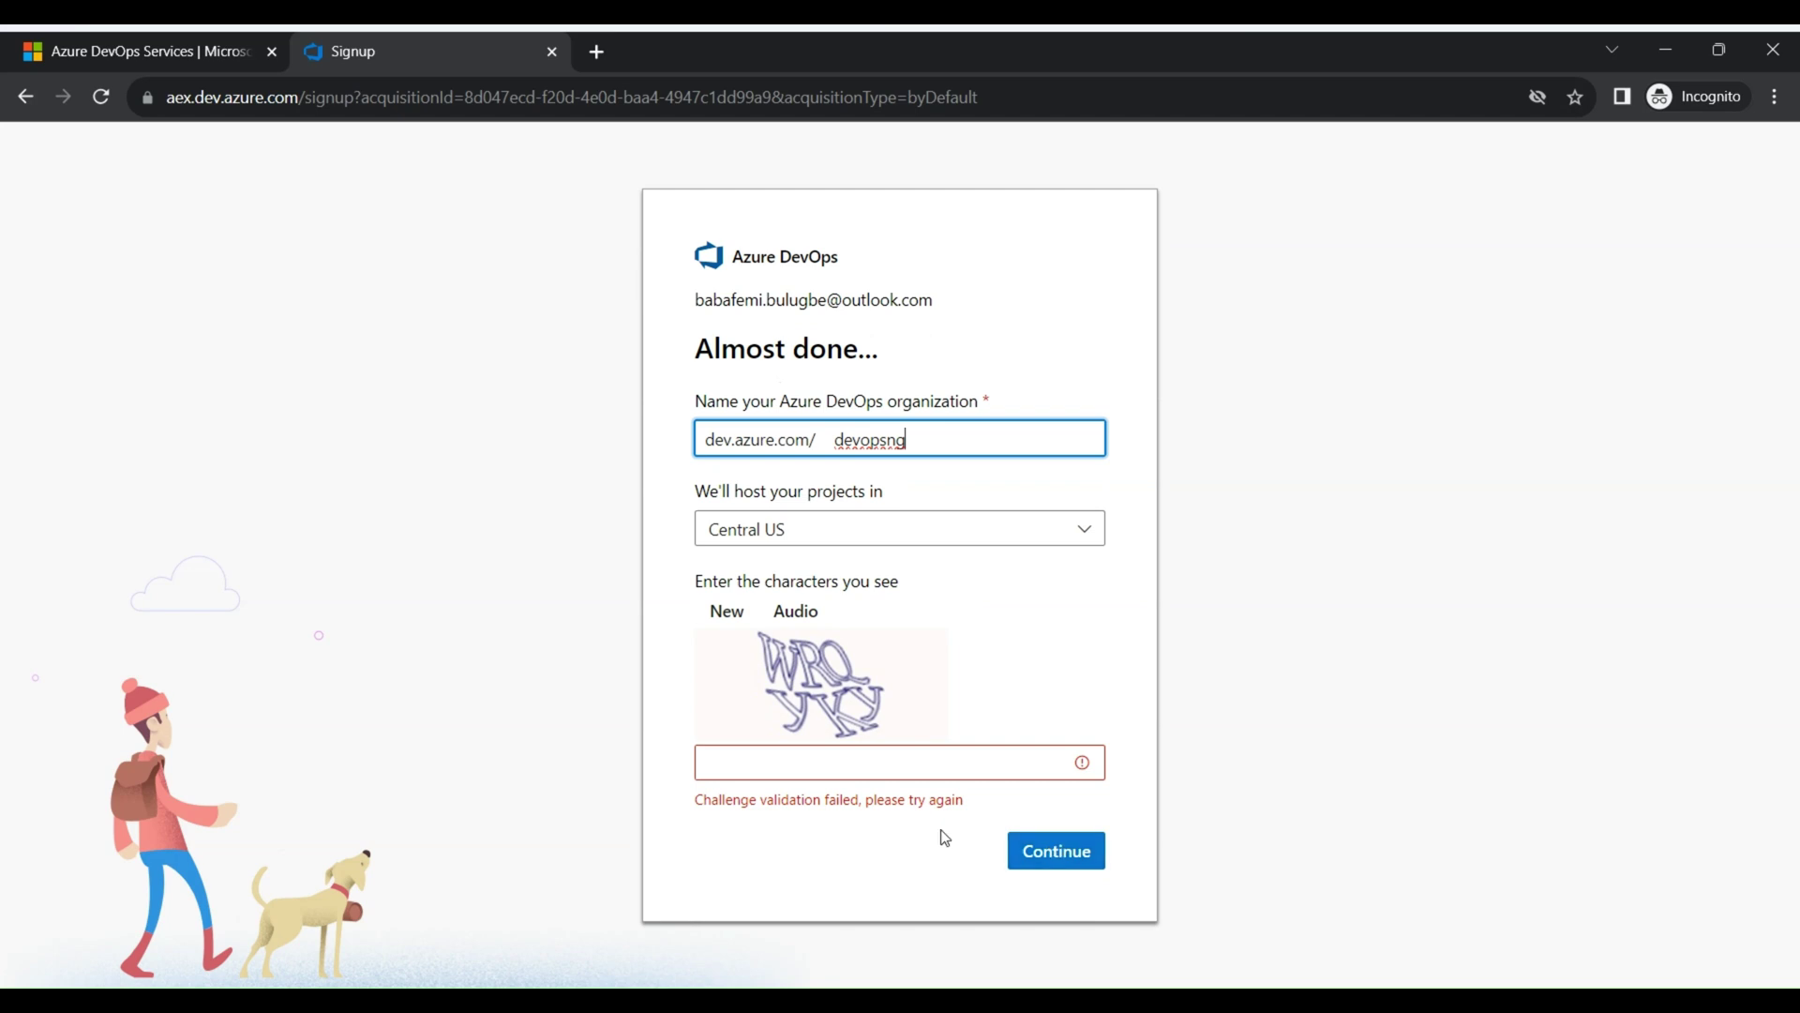
left_click(874, 774)
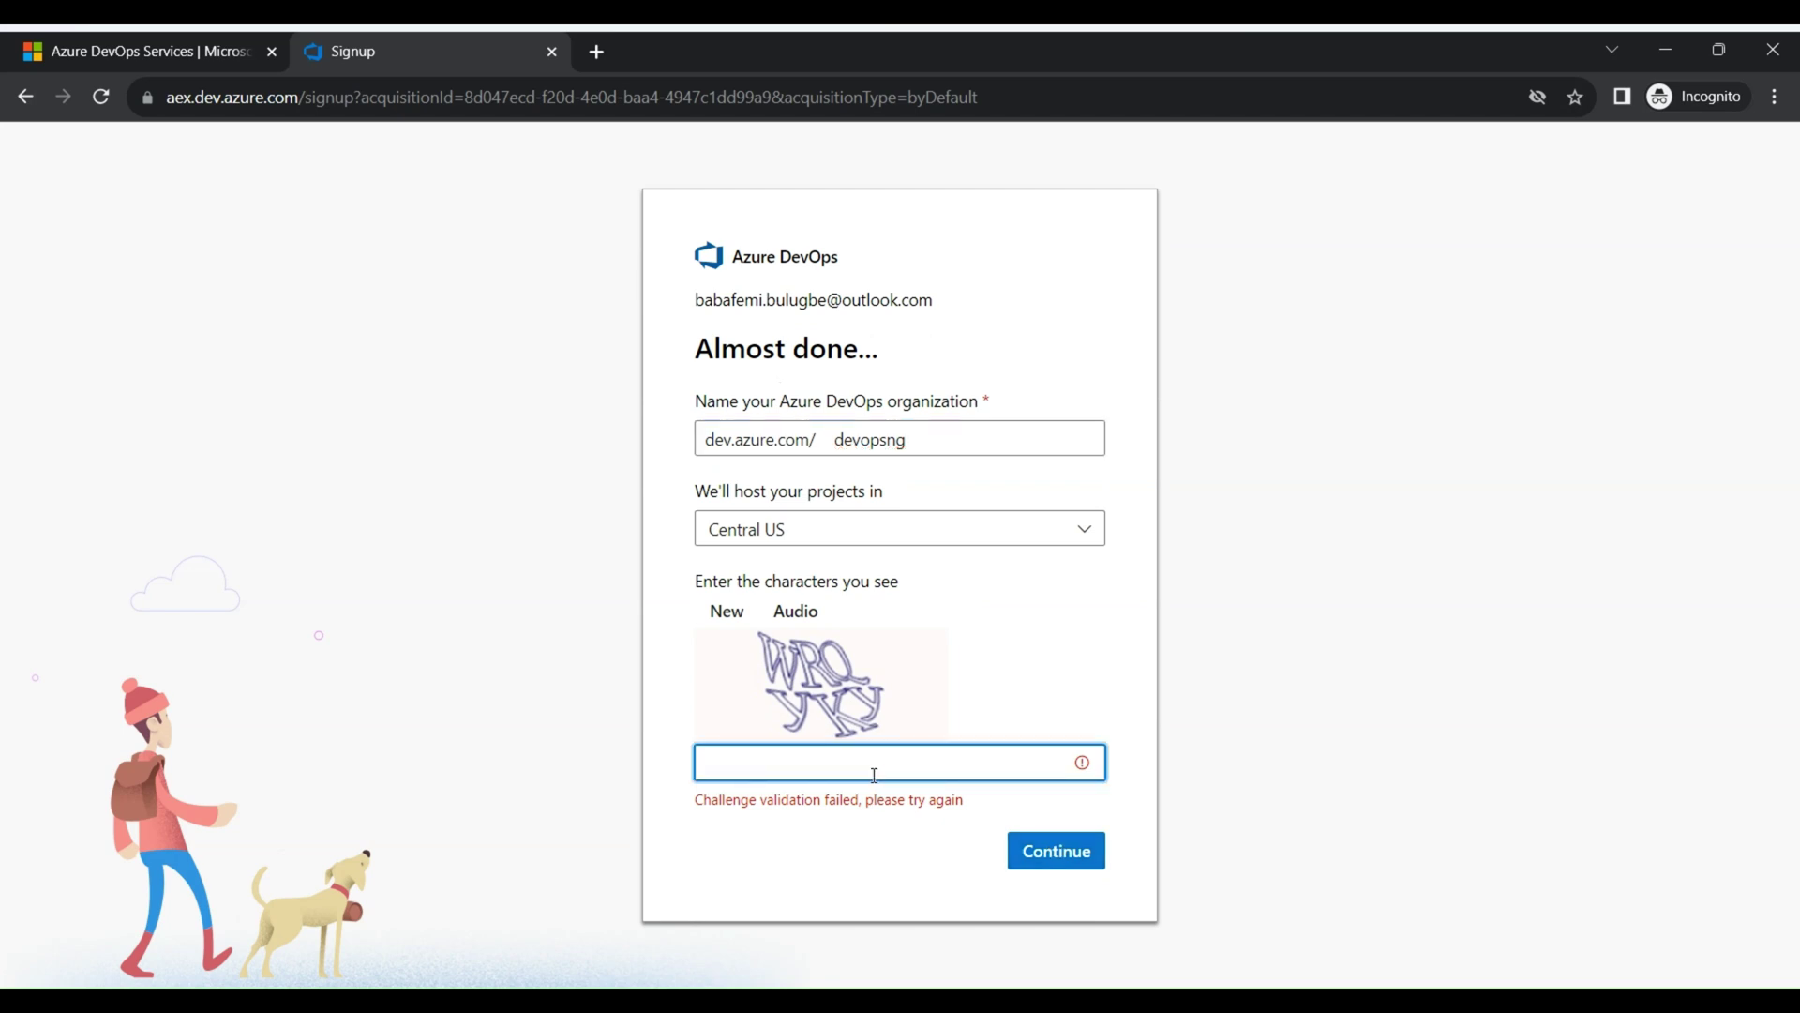
type("WRQYKY")
left_click(1053, 850)
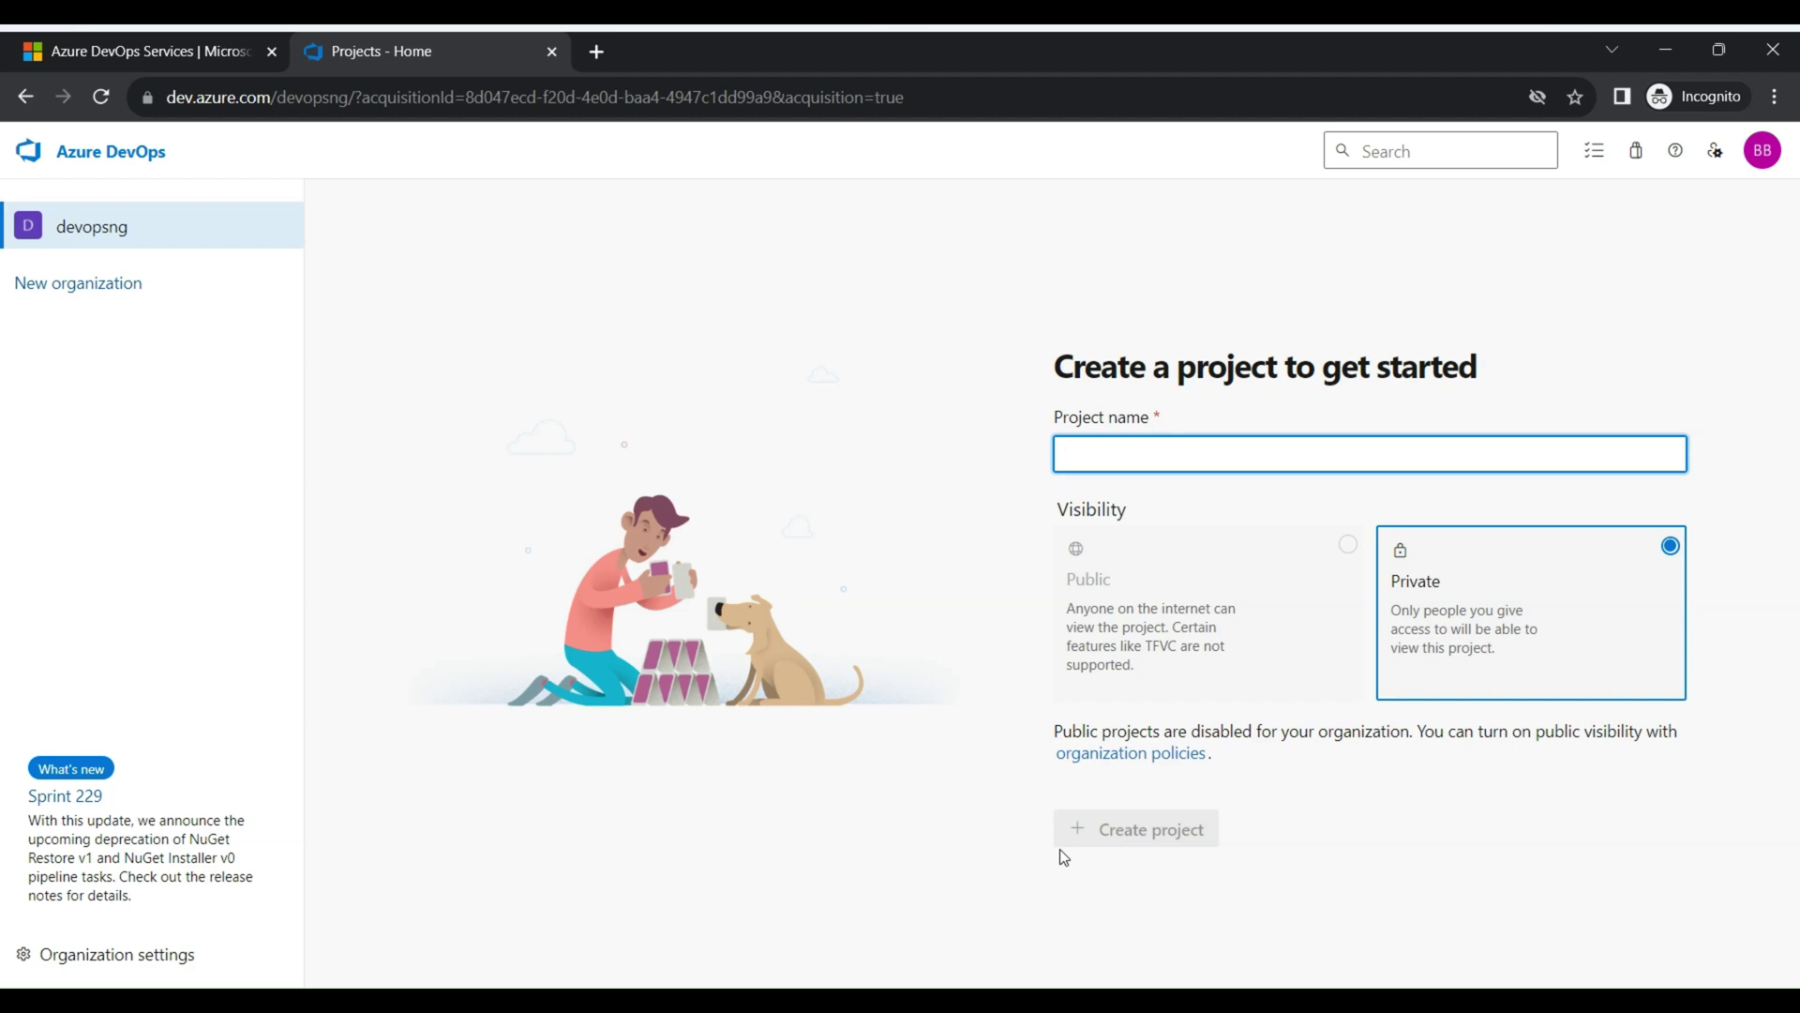
Create the private project devops-projects
type("dev")
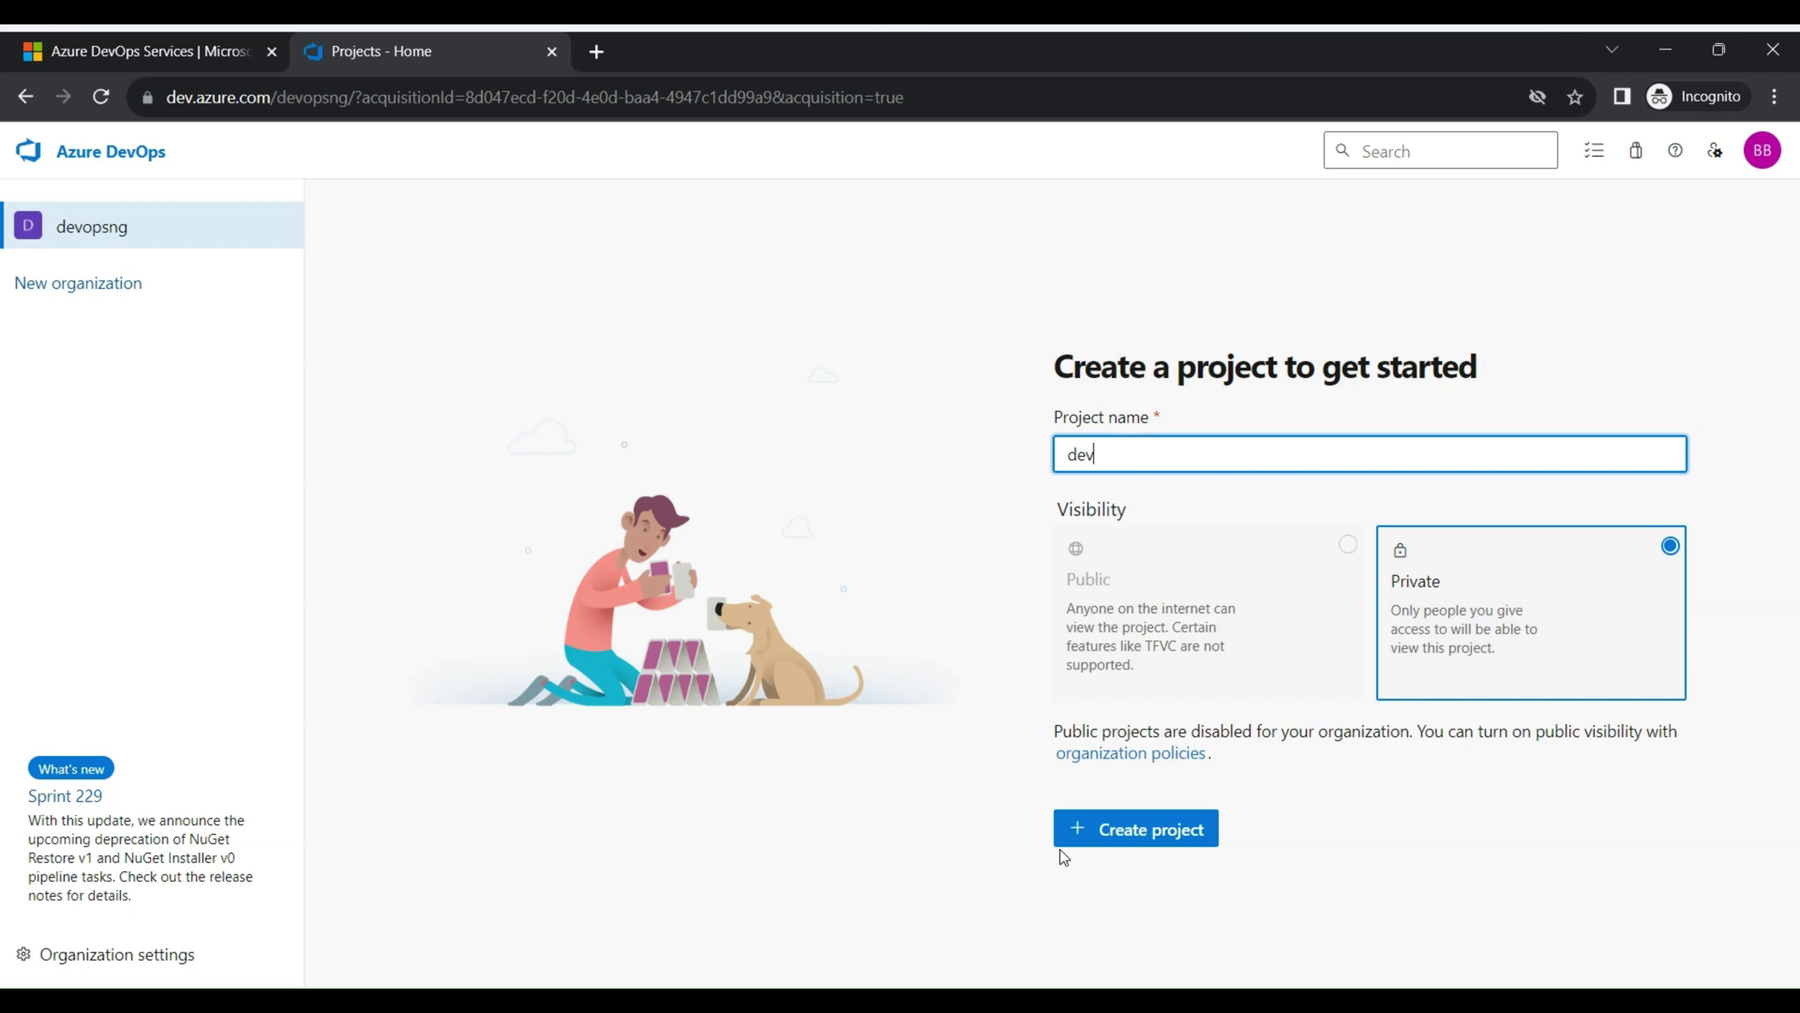
type("ops-projects")
left_click(1250, 670)
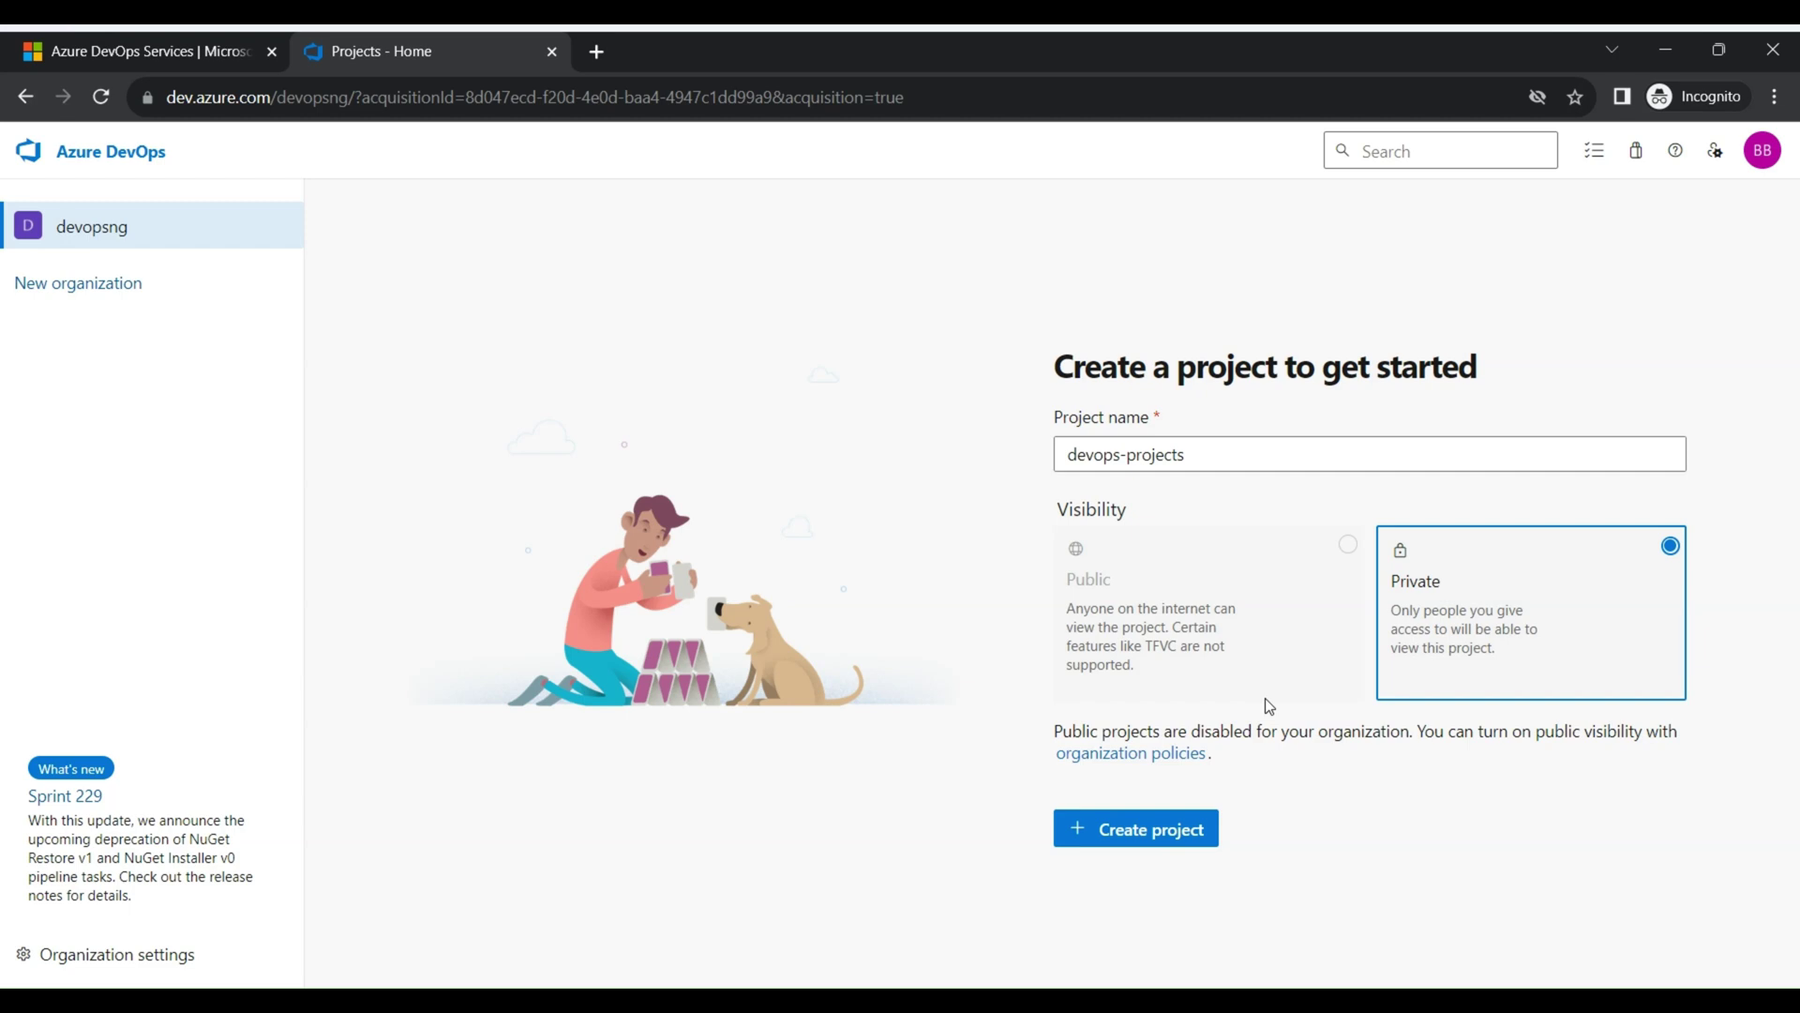
left_click(1172, 834)
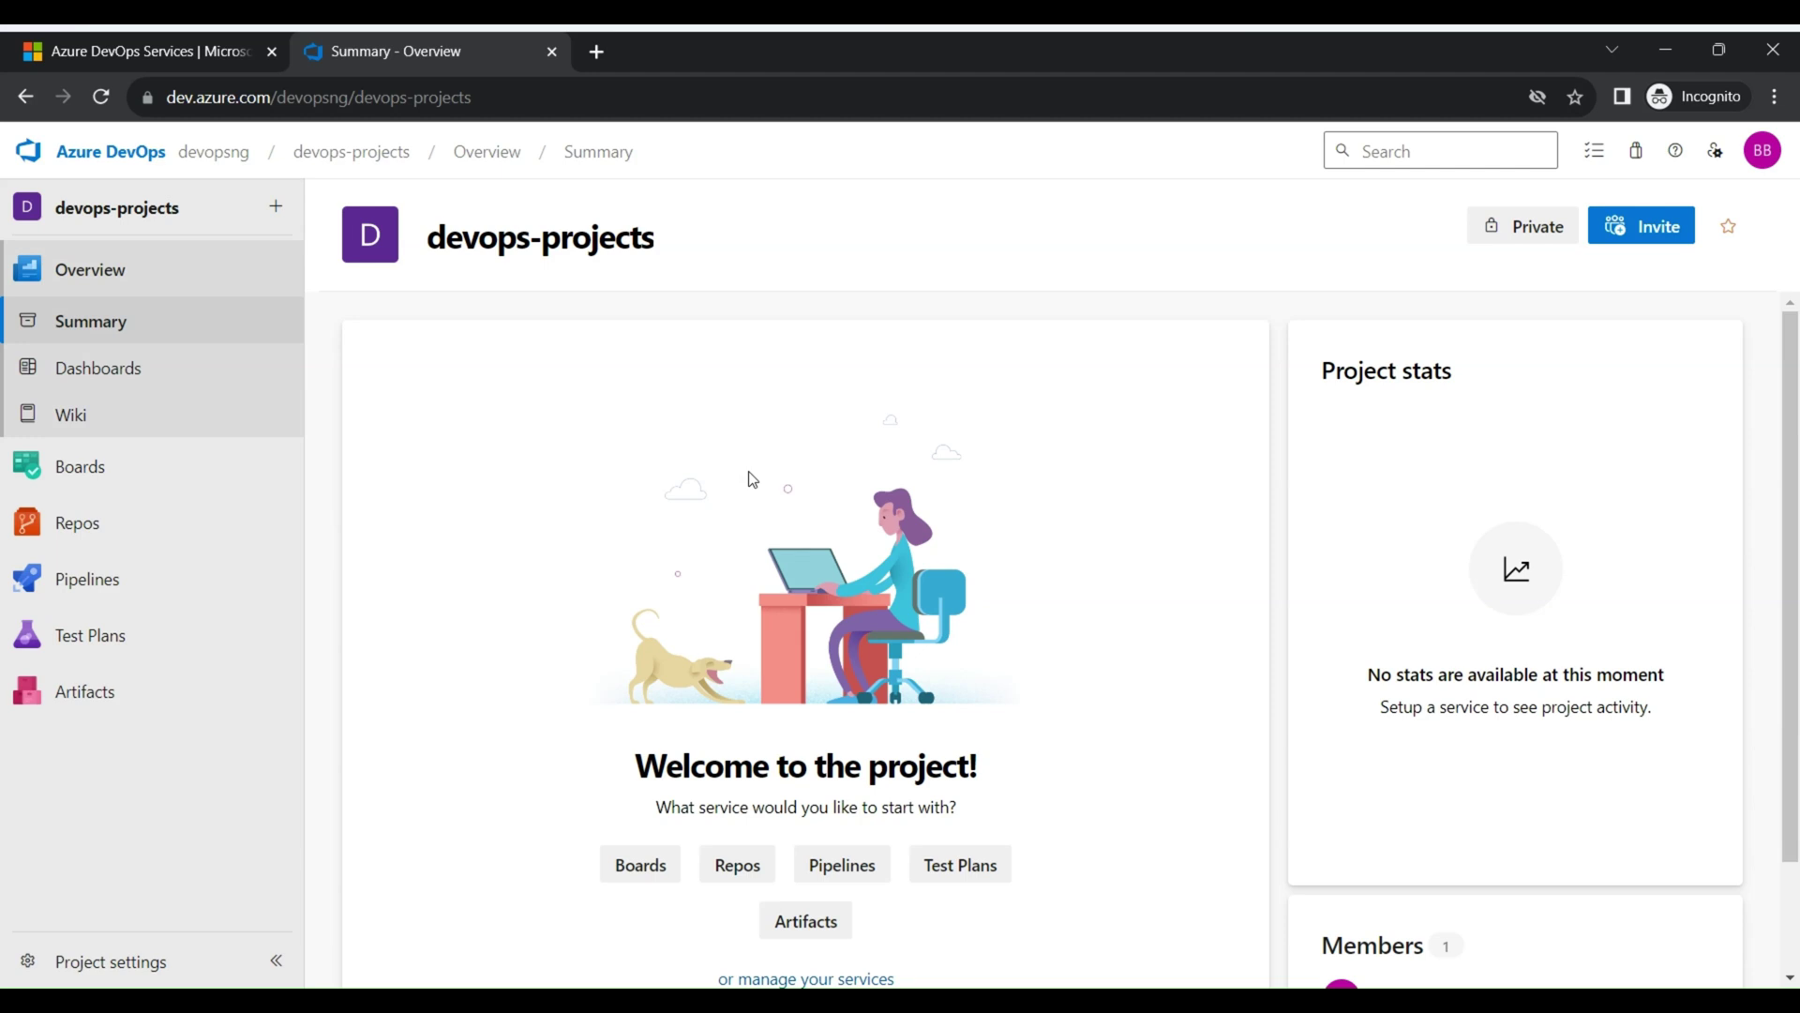
Return to the devopsng organization home via the breadcrumb
left_click(241, 166)
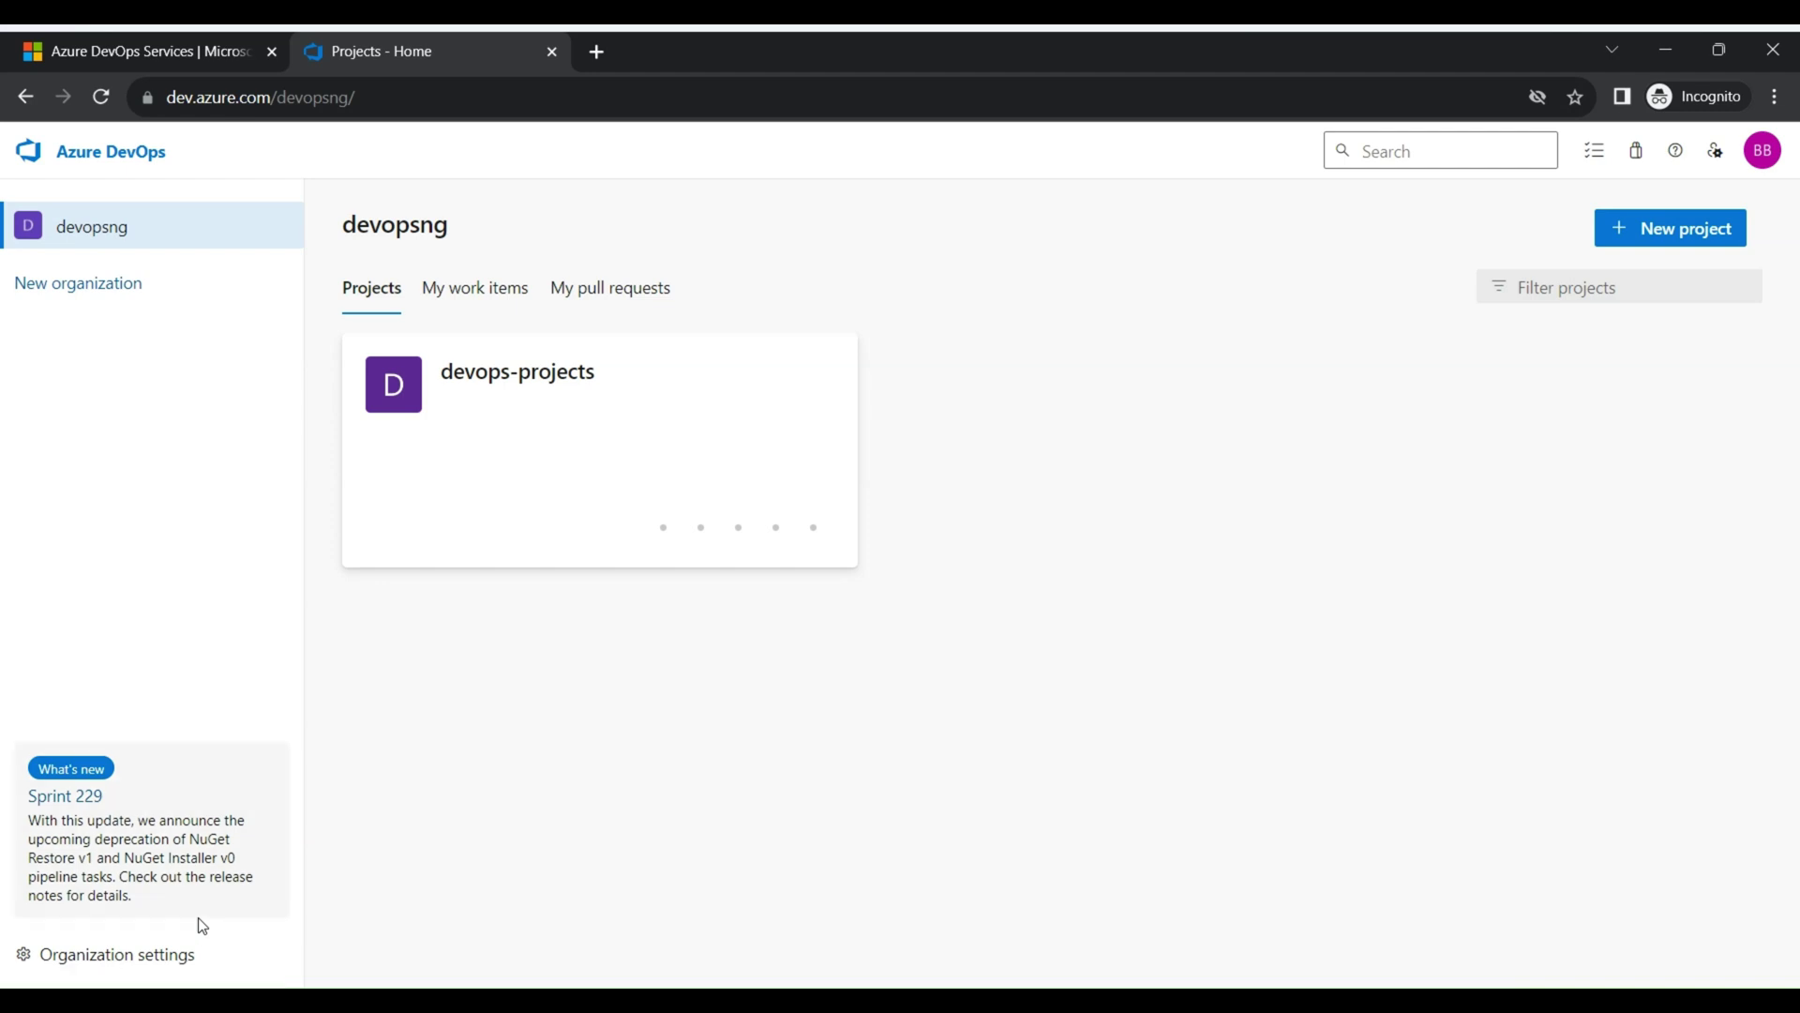
In Organization settings Overview, copy the name devopsng into the organization Description
left_click(150, 971)
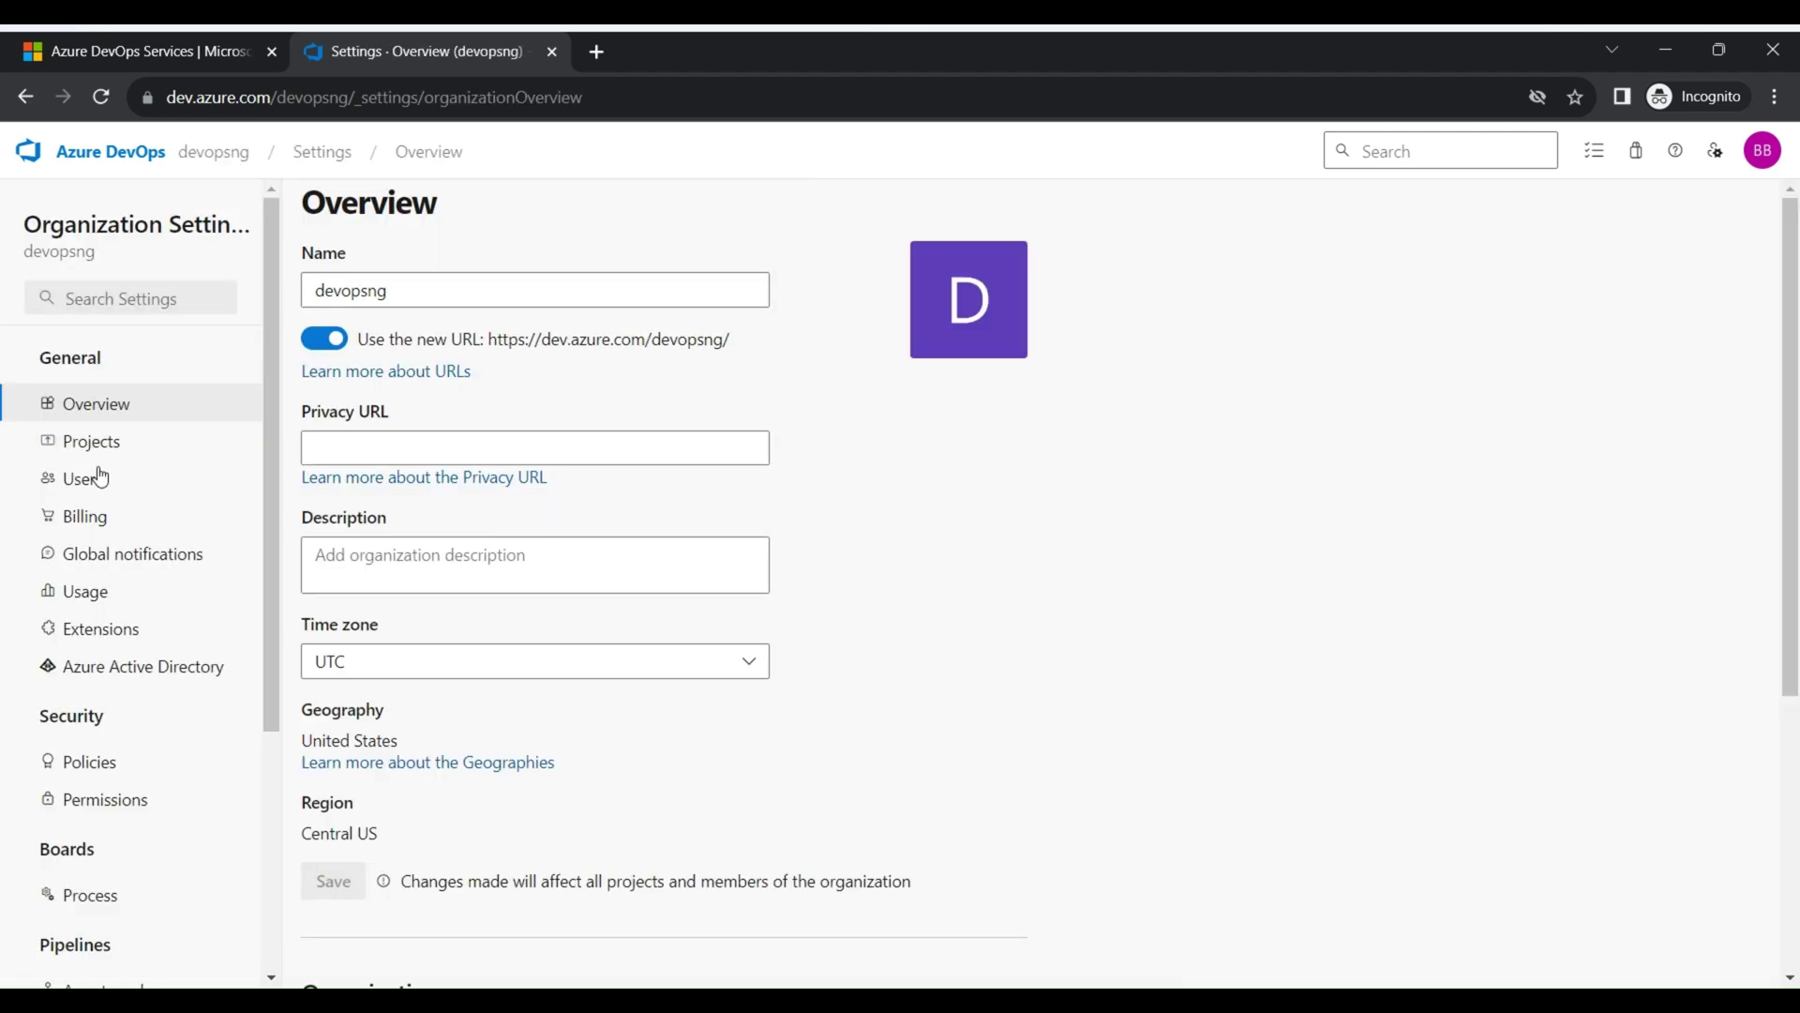
left_click(421, 299)
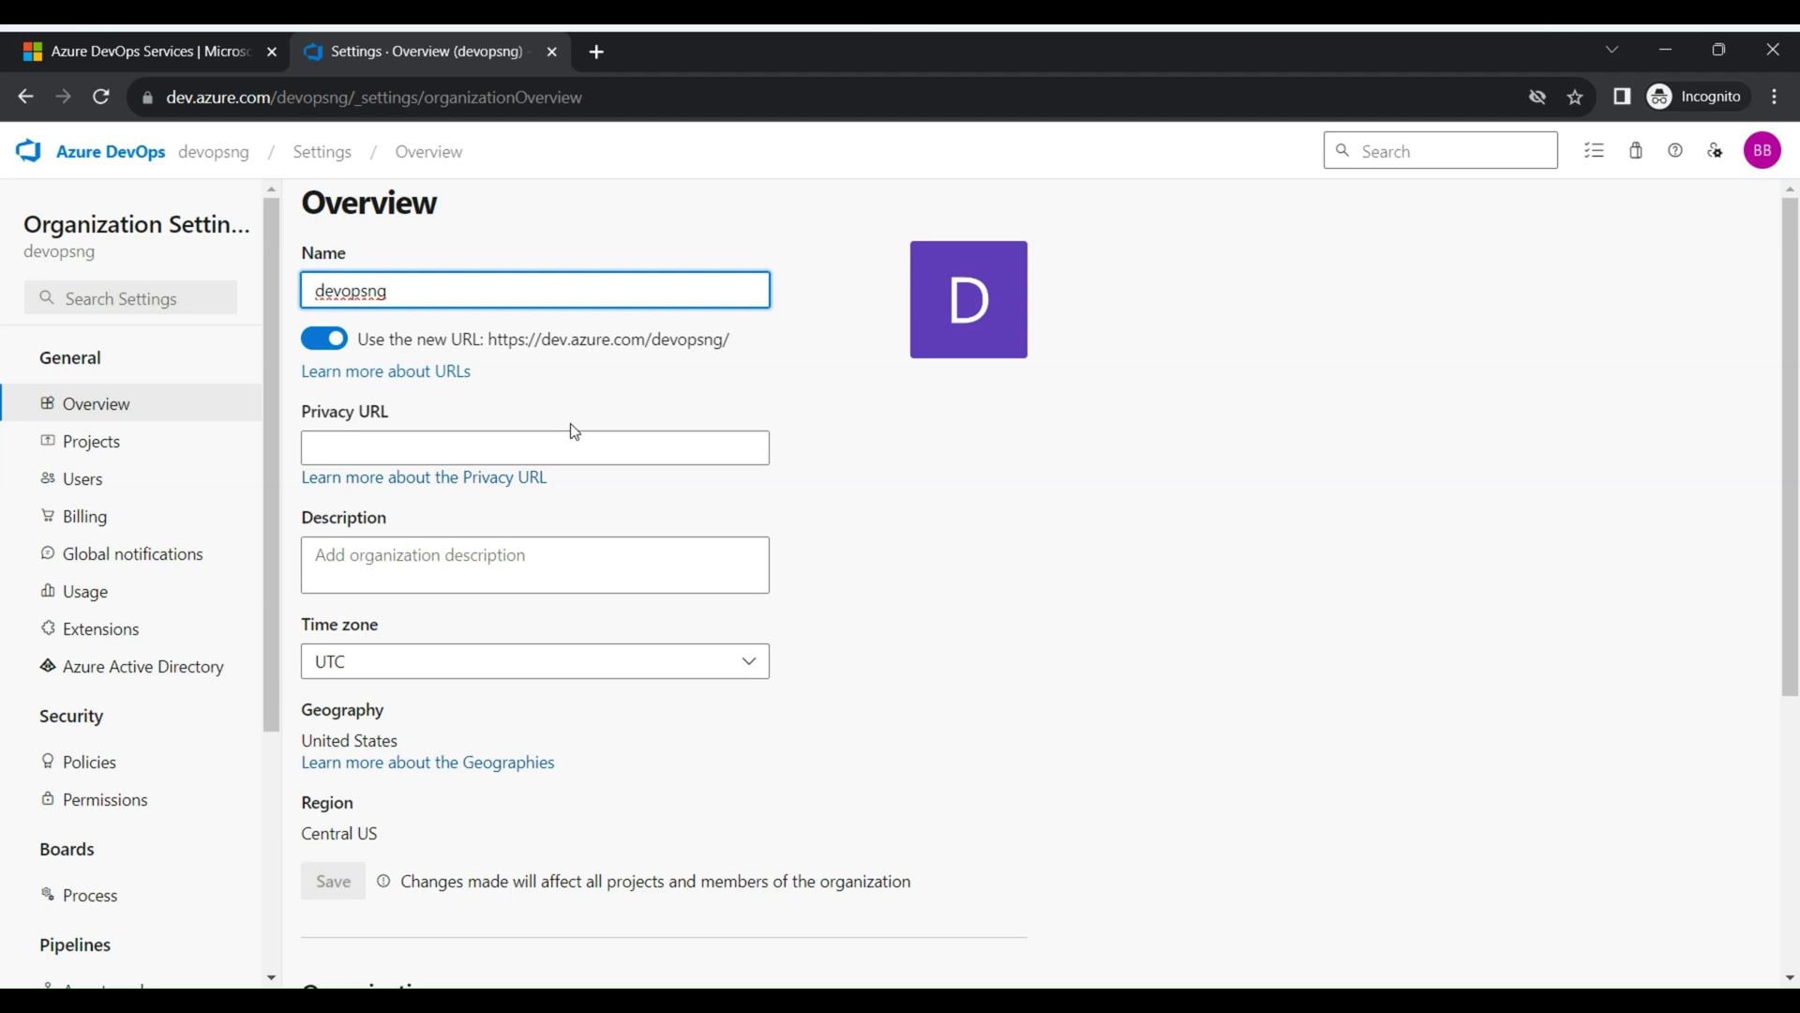
left_click(365, 454)
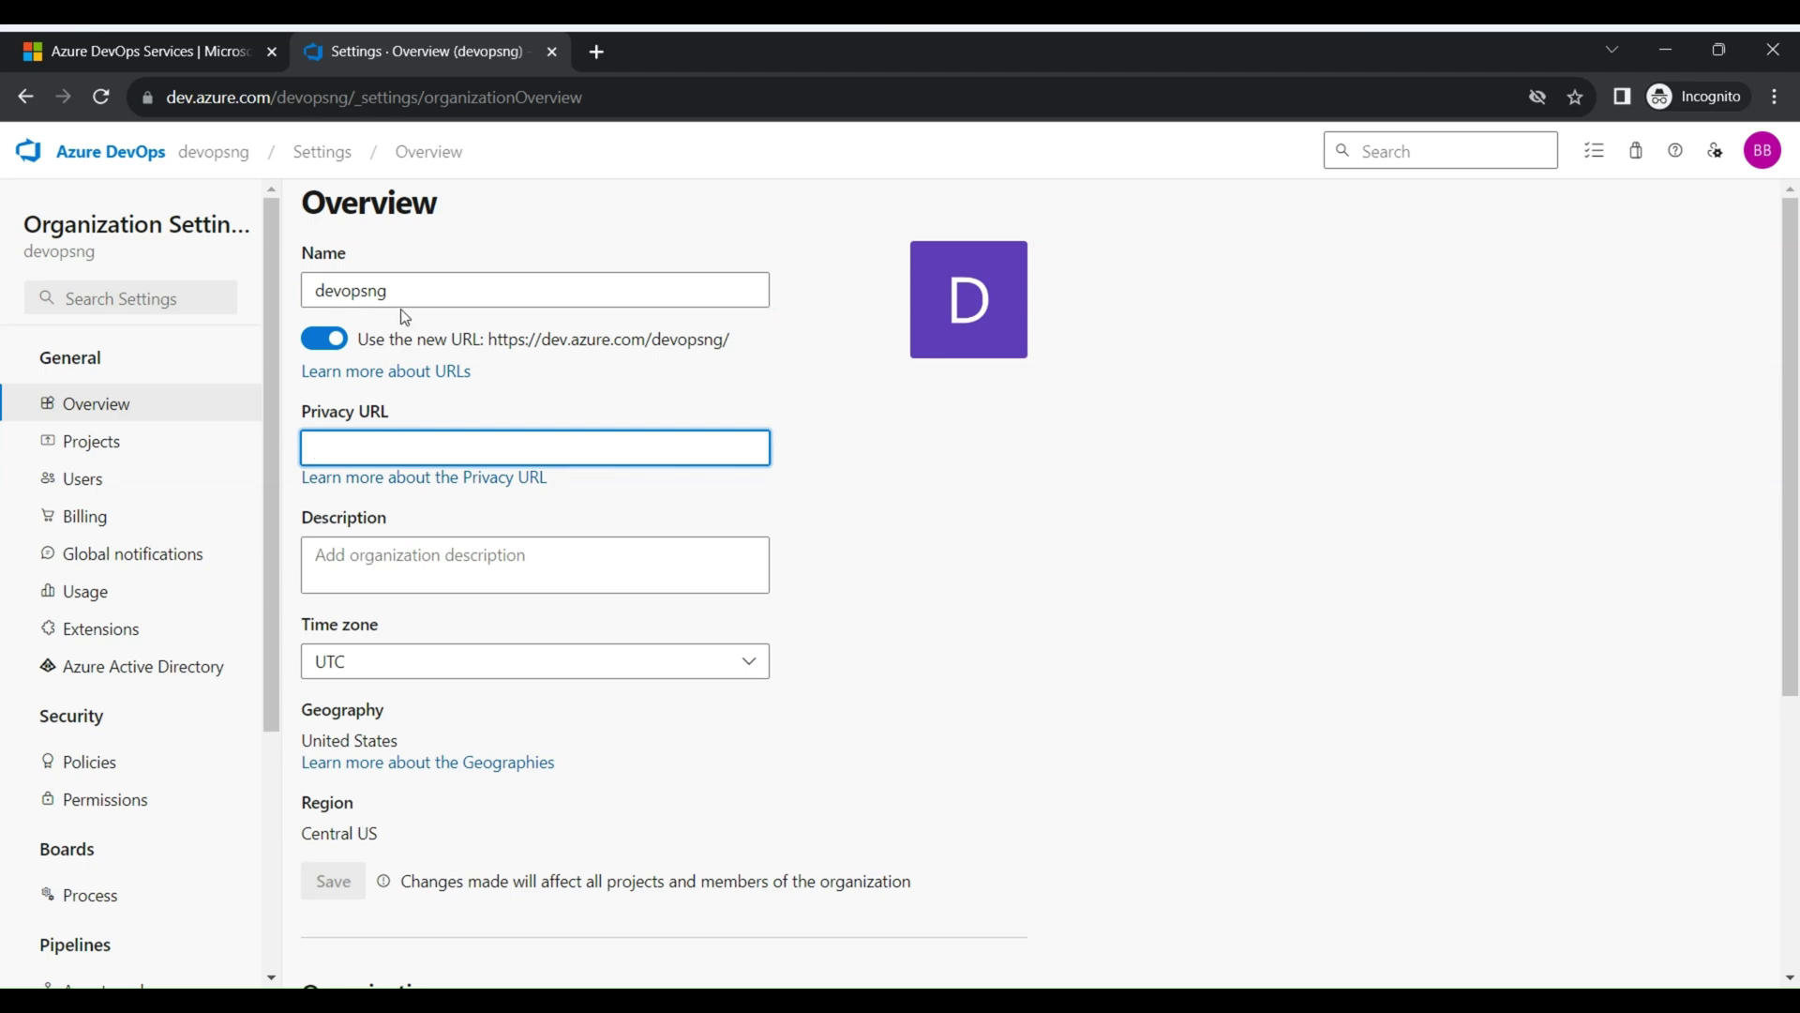
left_click_drag(404, 291, 280, 289)
key("ctrl+c")
left_click(382, 581)
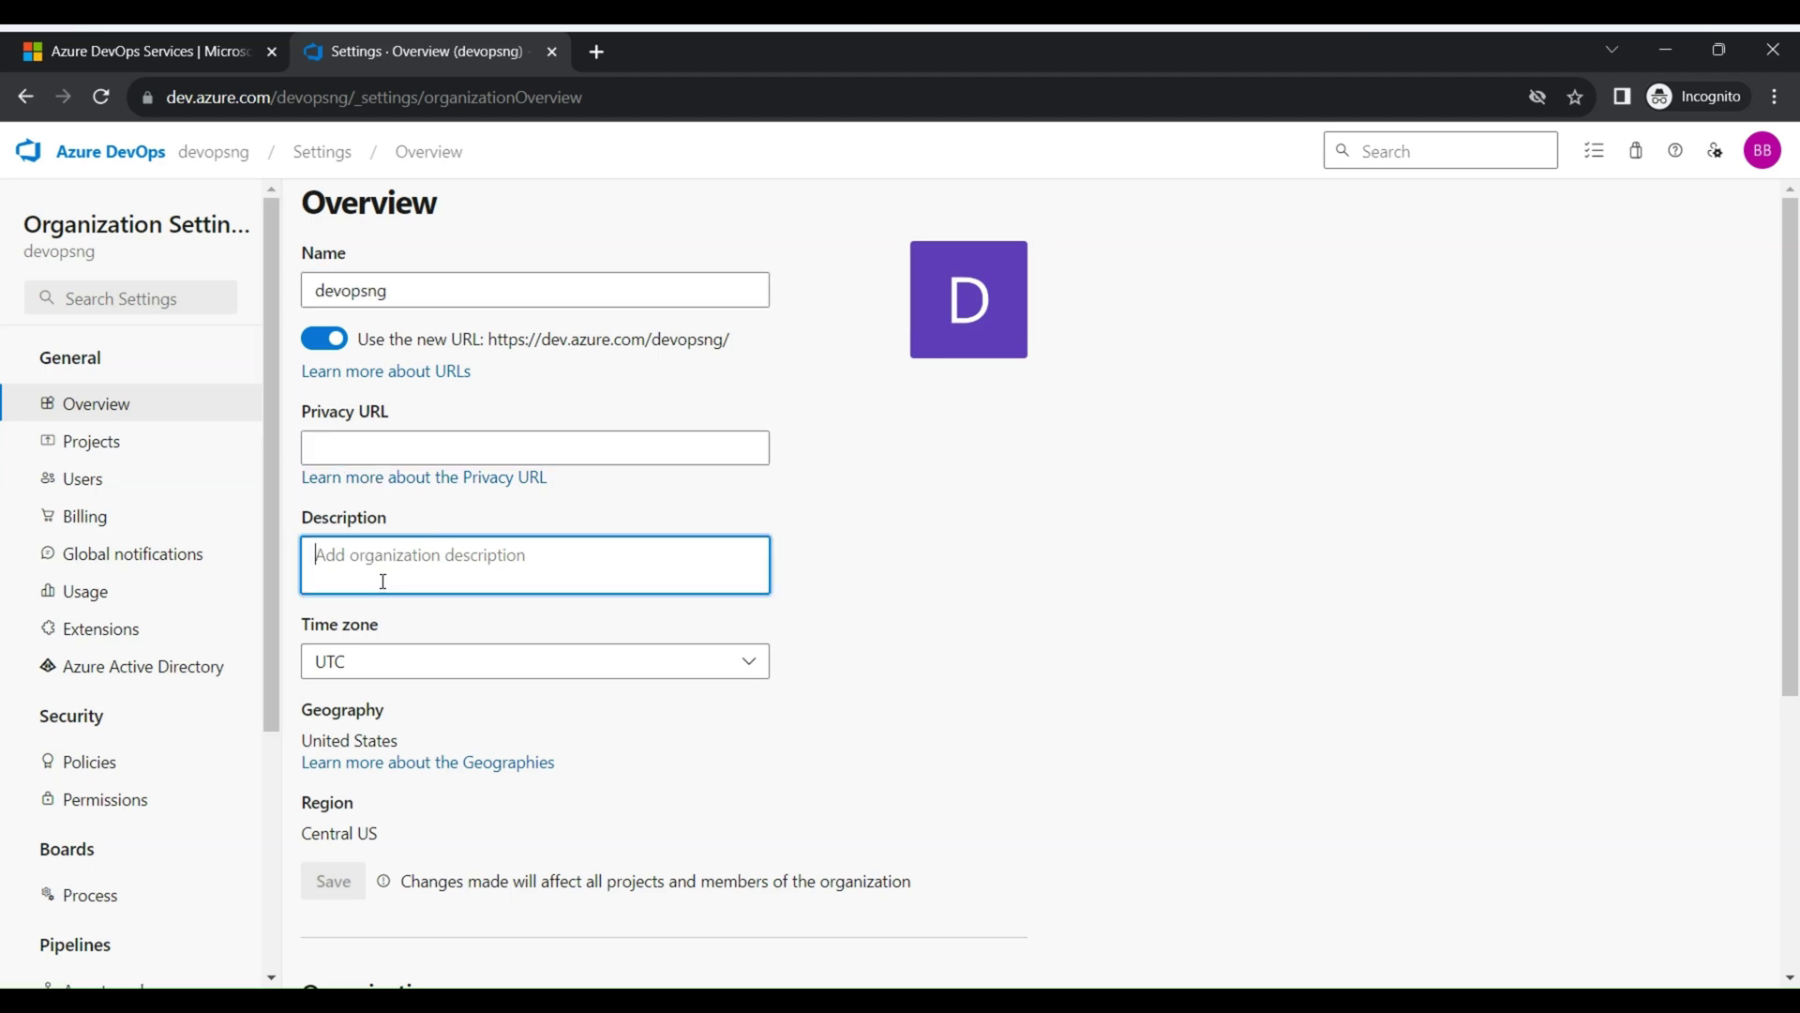
key("ctrl+v")
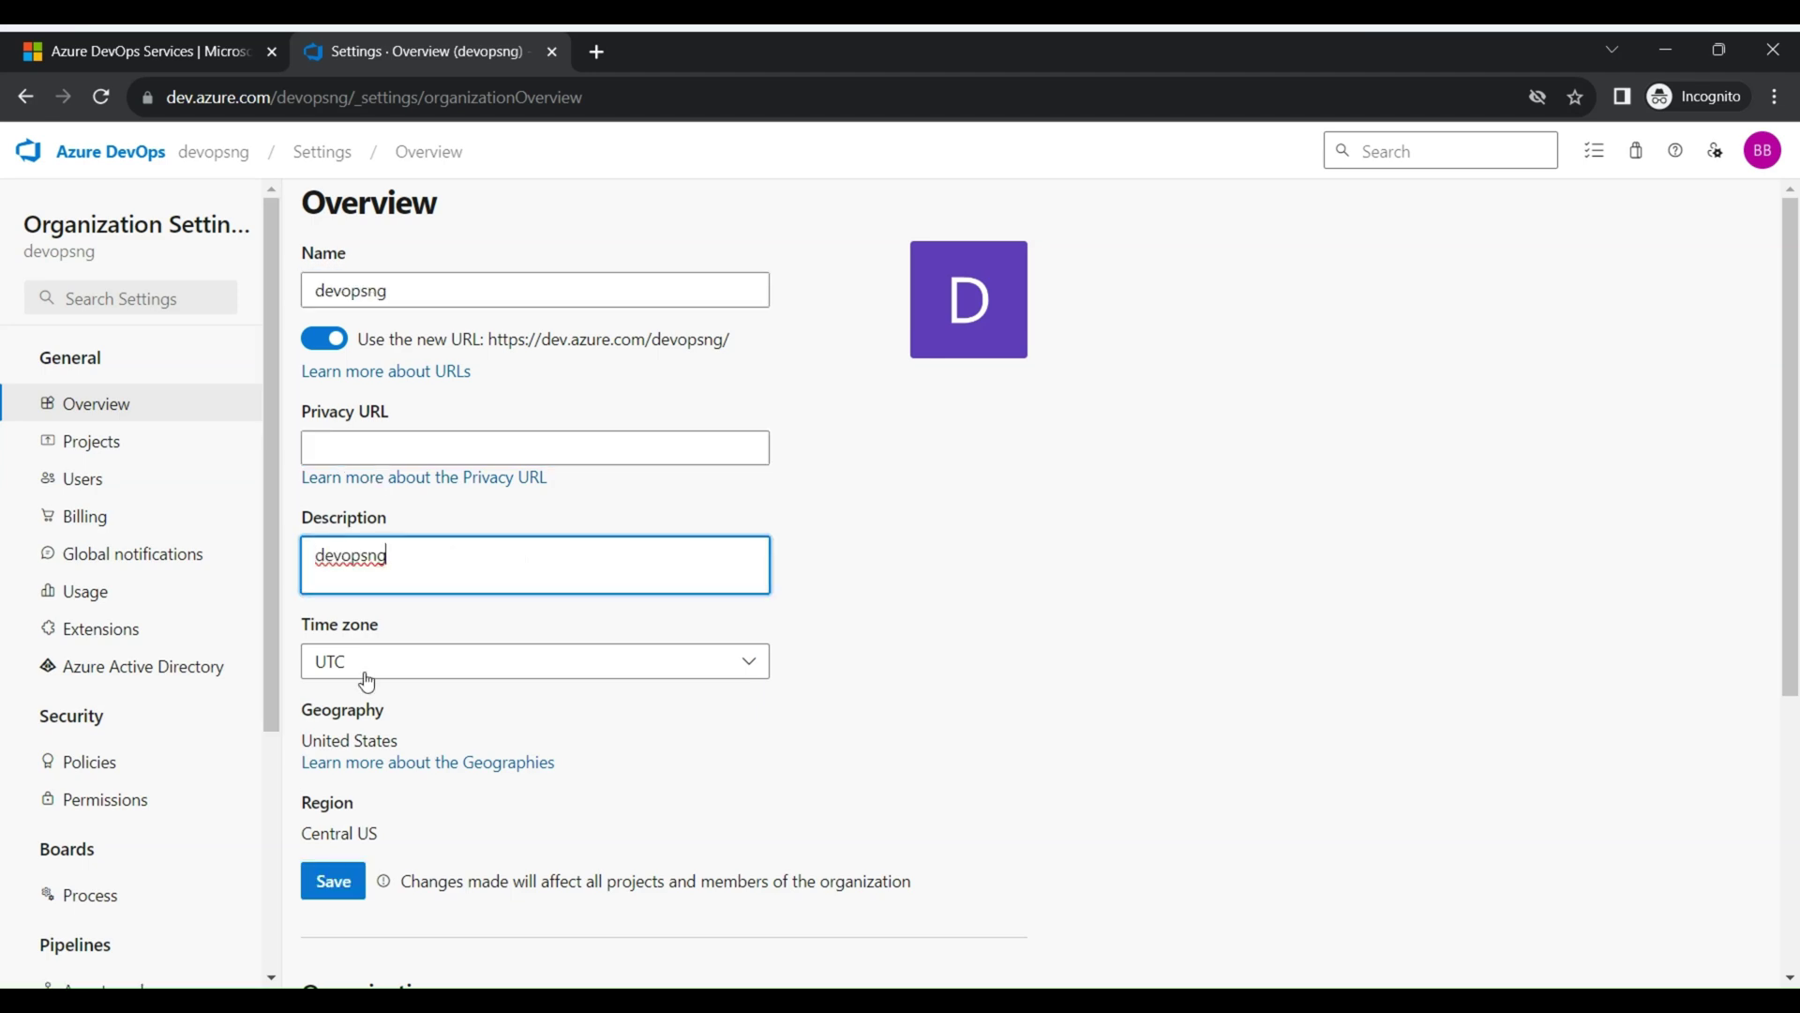
Review the owner and delete sections of Overview, then go to the Projects list
scroll(394, 671, "down", 2)
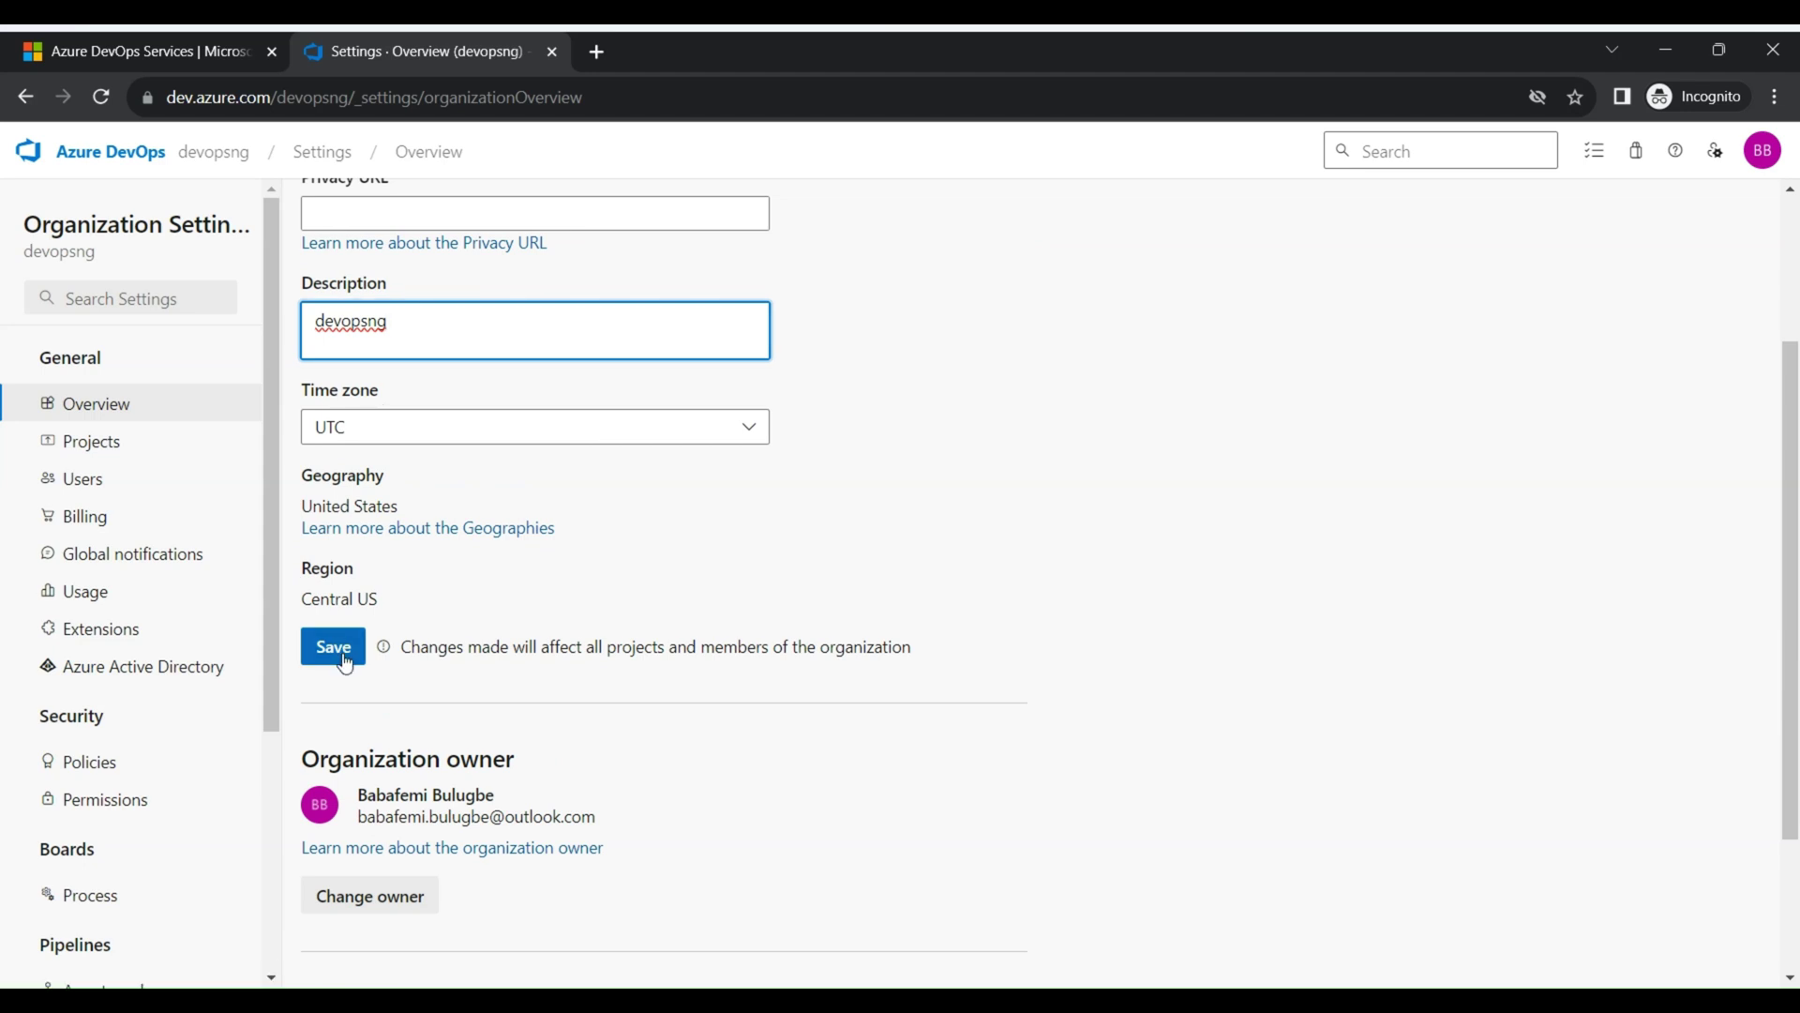
scroll(373, 623, "down", 2)
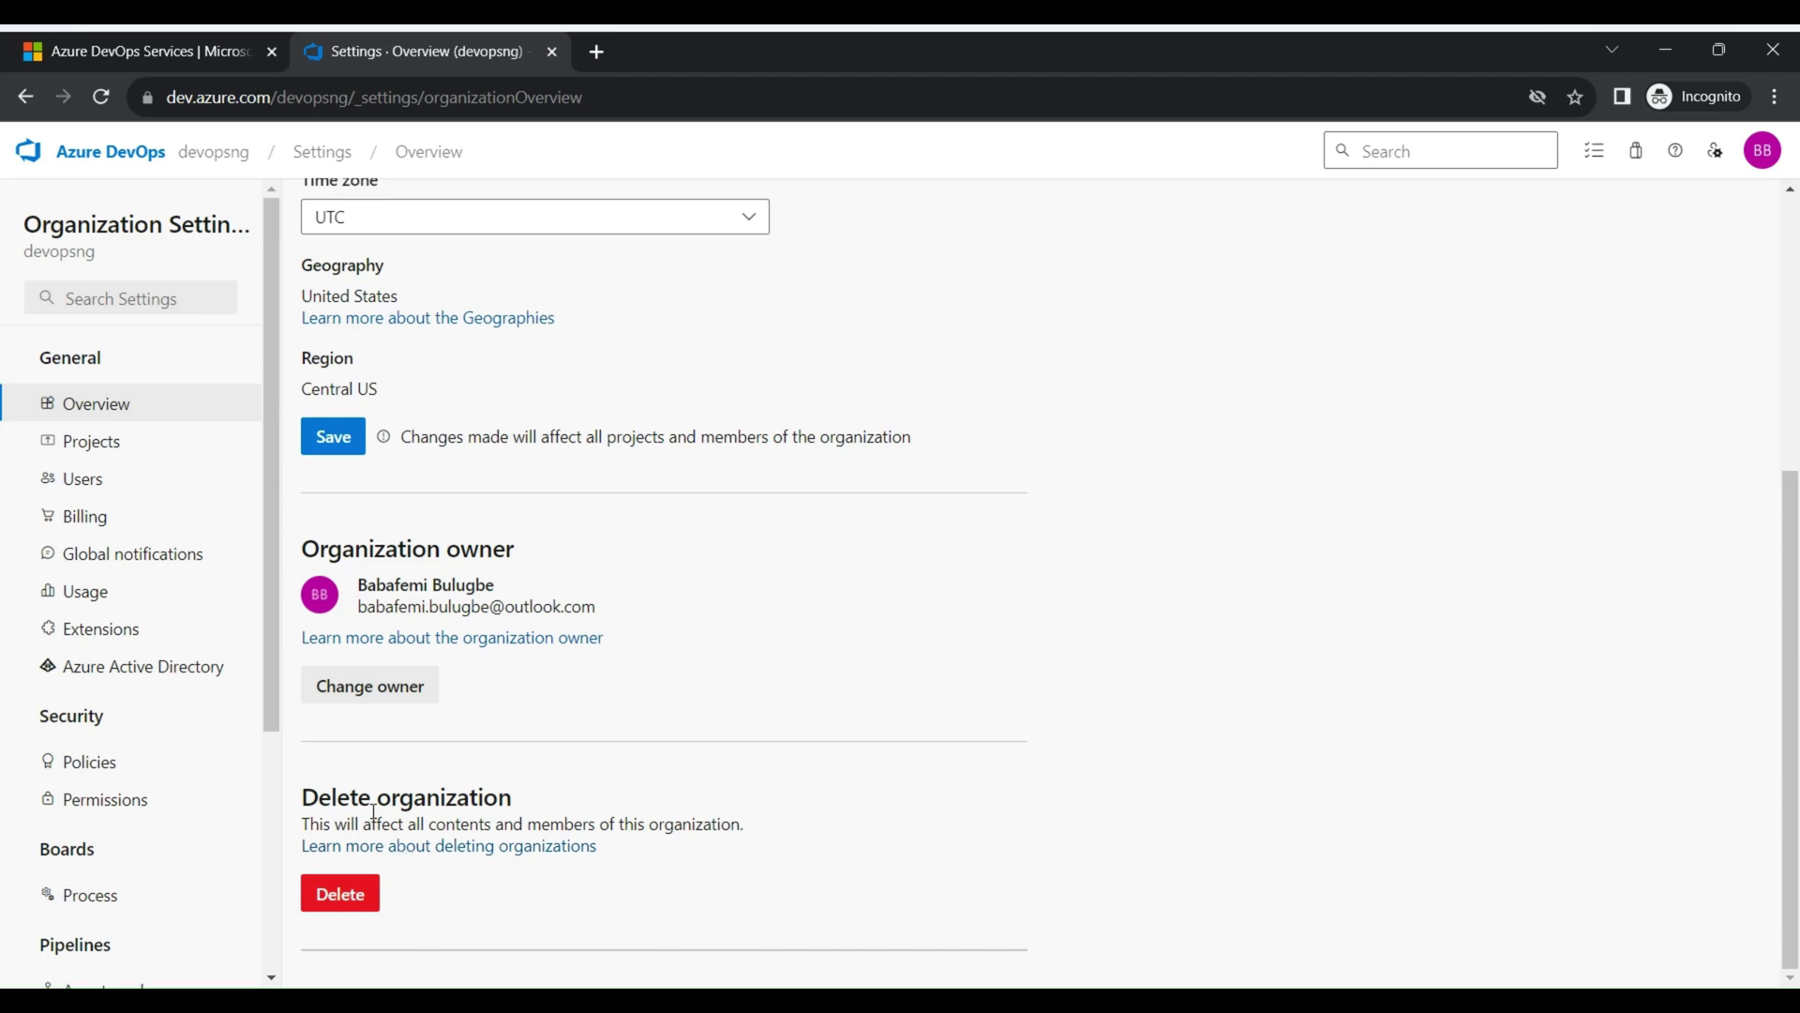
scroll(369, 782, "up", 3)
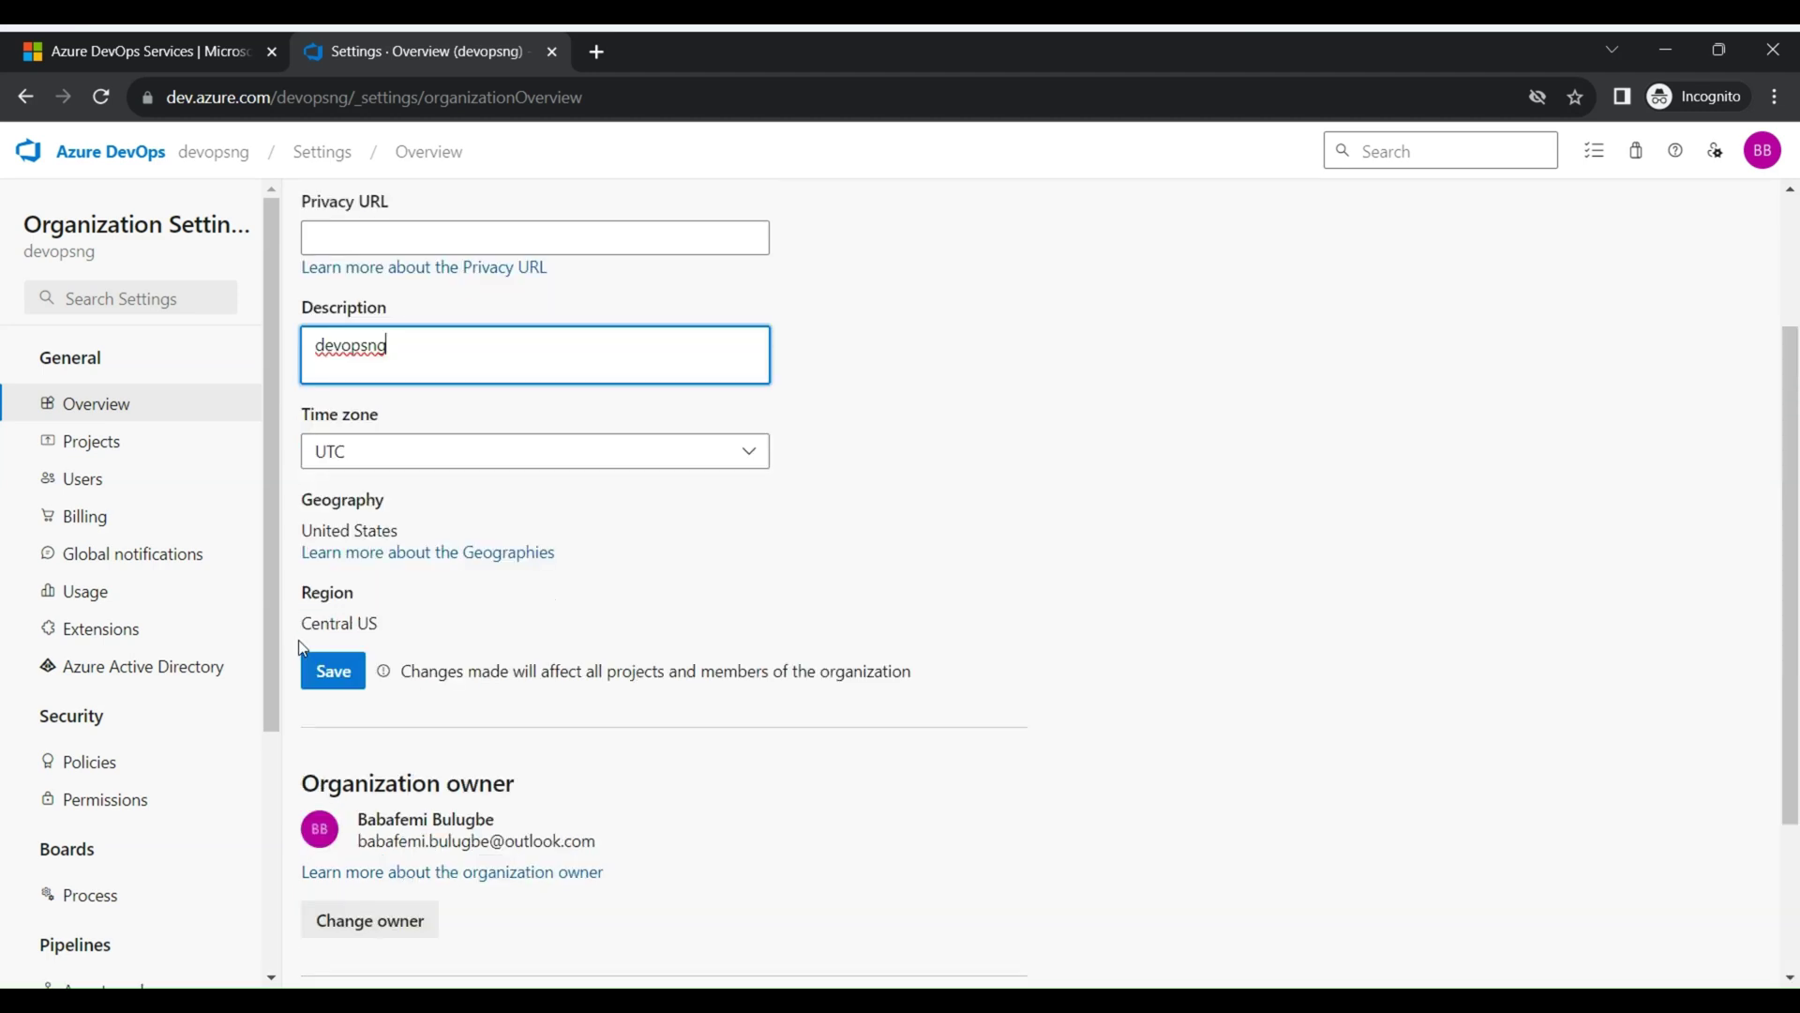
scroll(131, 441, "up", 3)
left_click(116, 441)
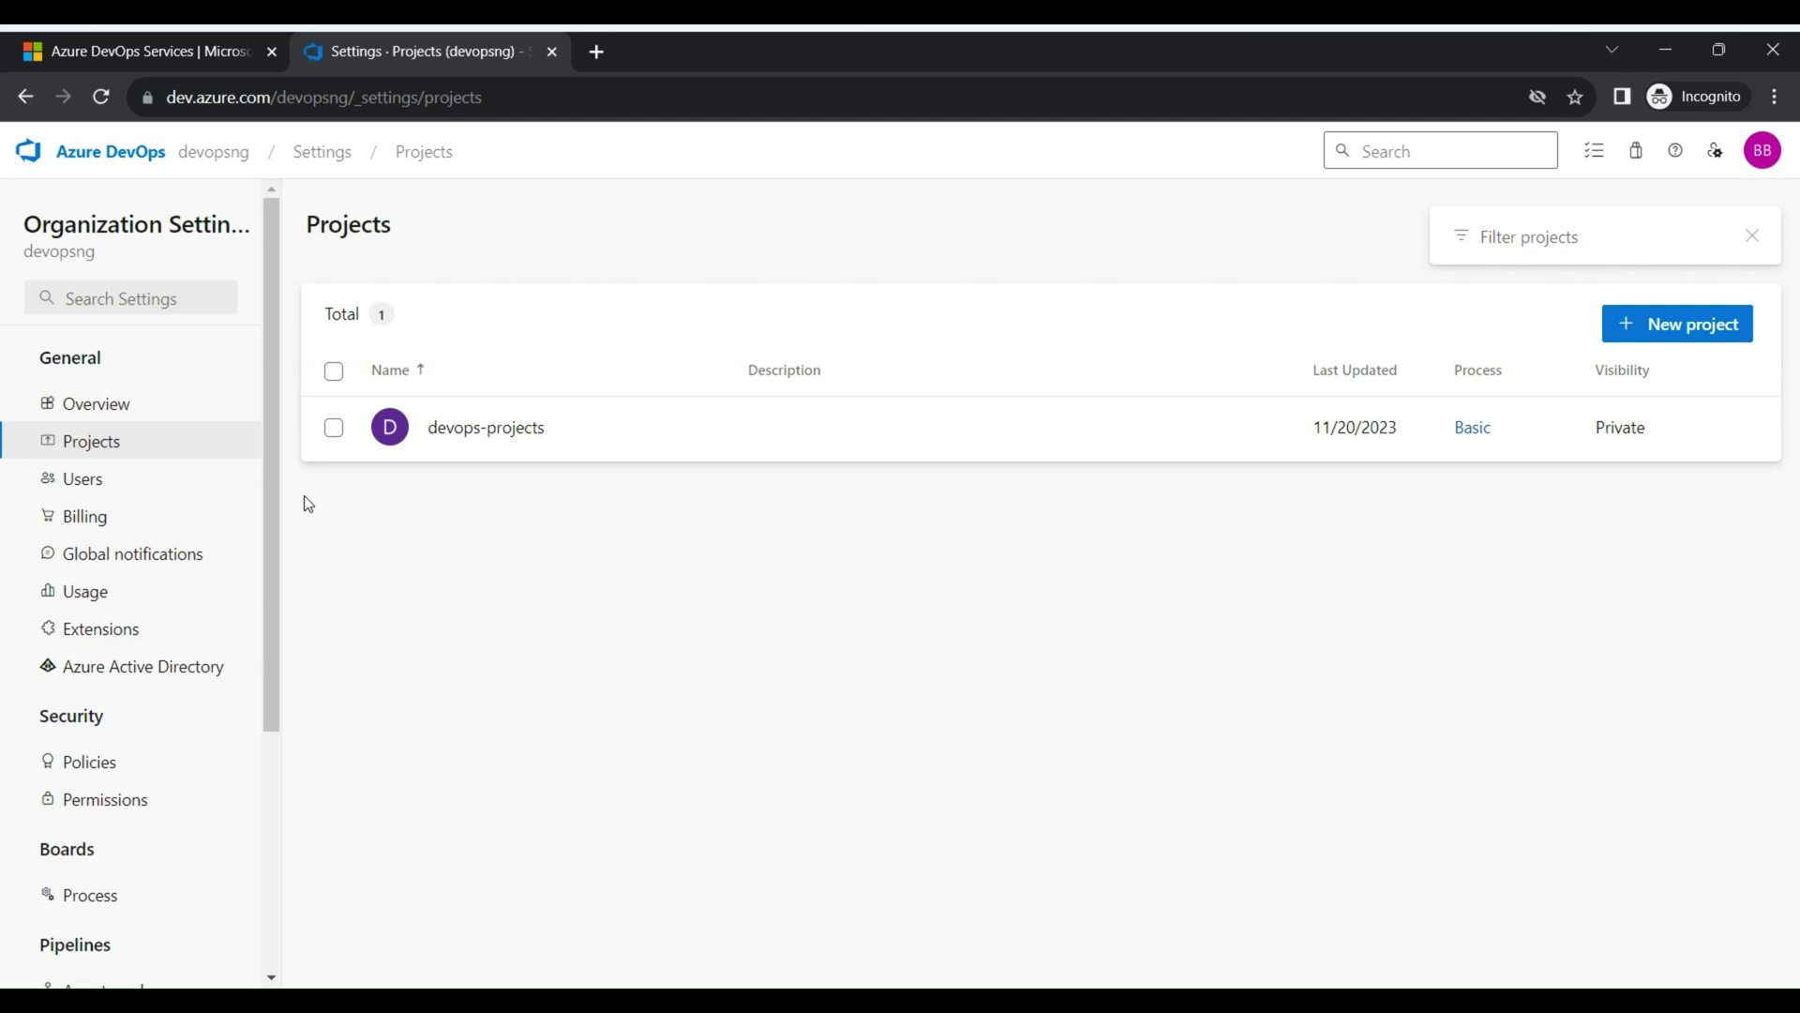
Open the Basic process settings in a new tab and return to the Projects list
mouse_move(998, 430)
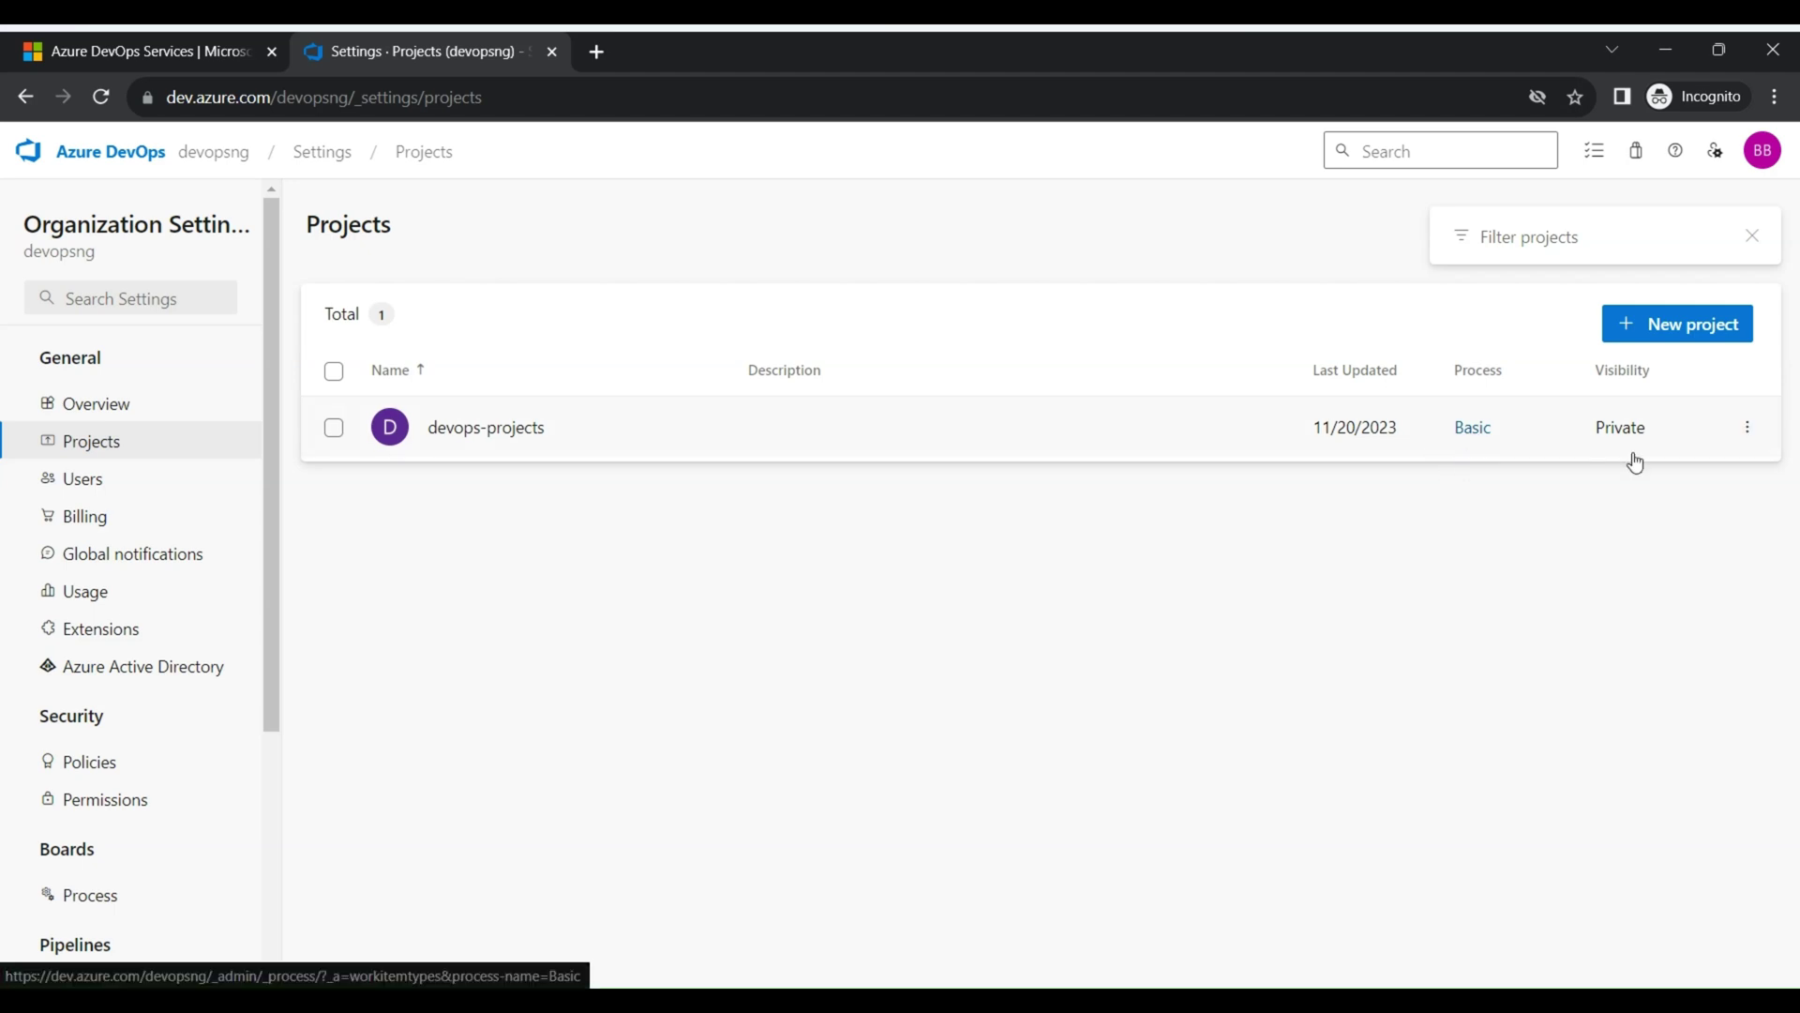
left_click(1474, 432)
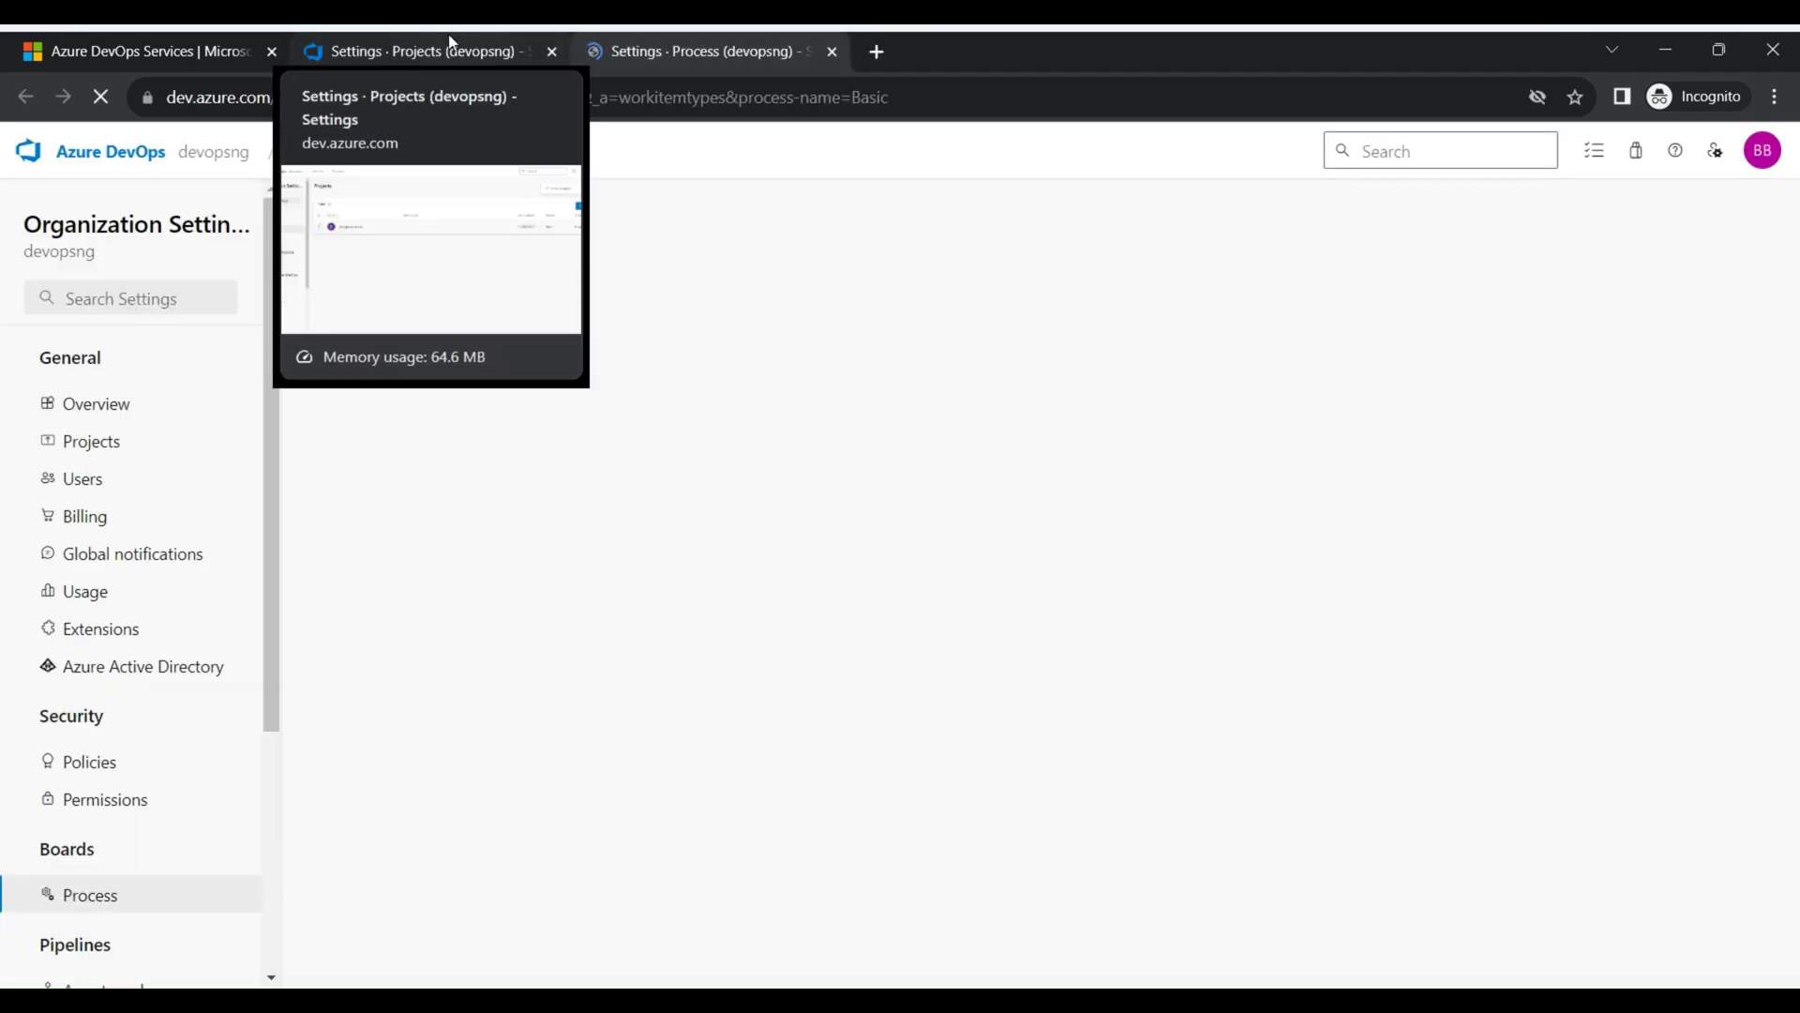
left_click(468, 51)
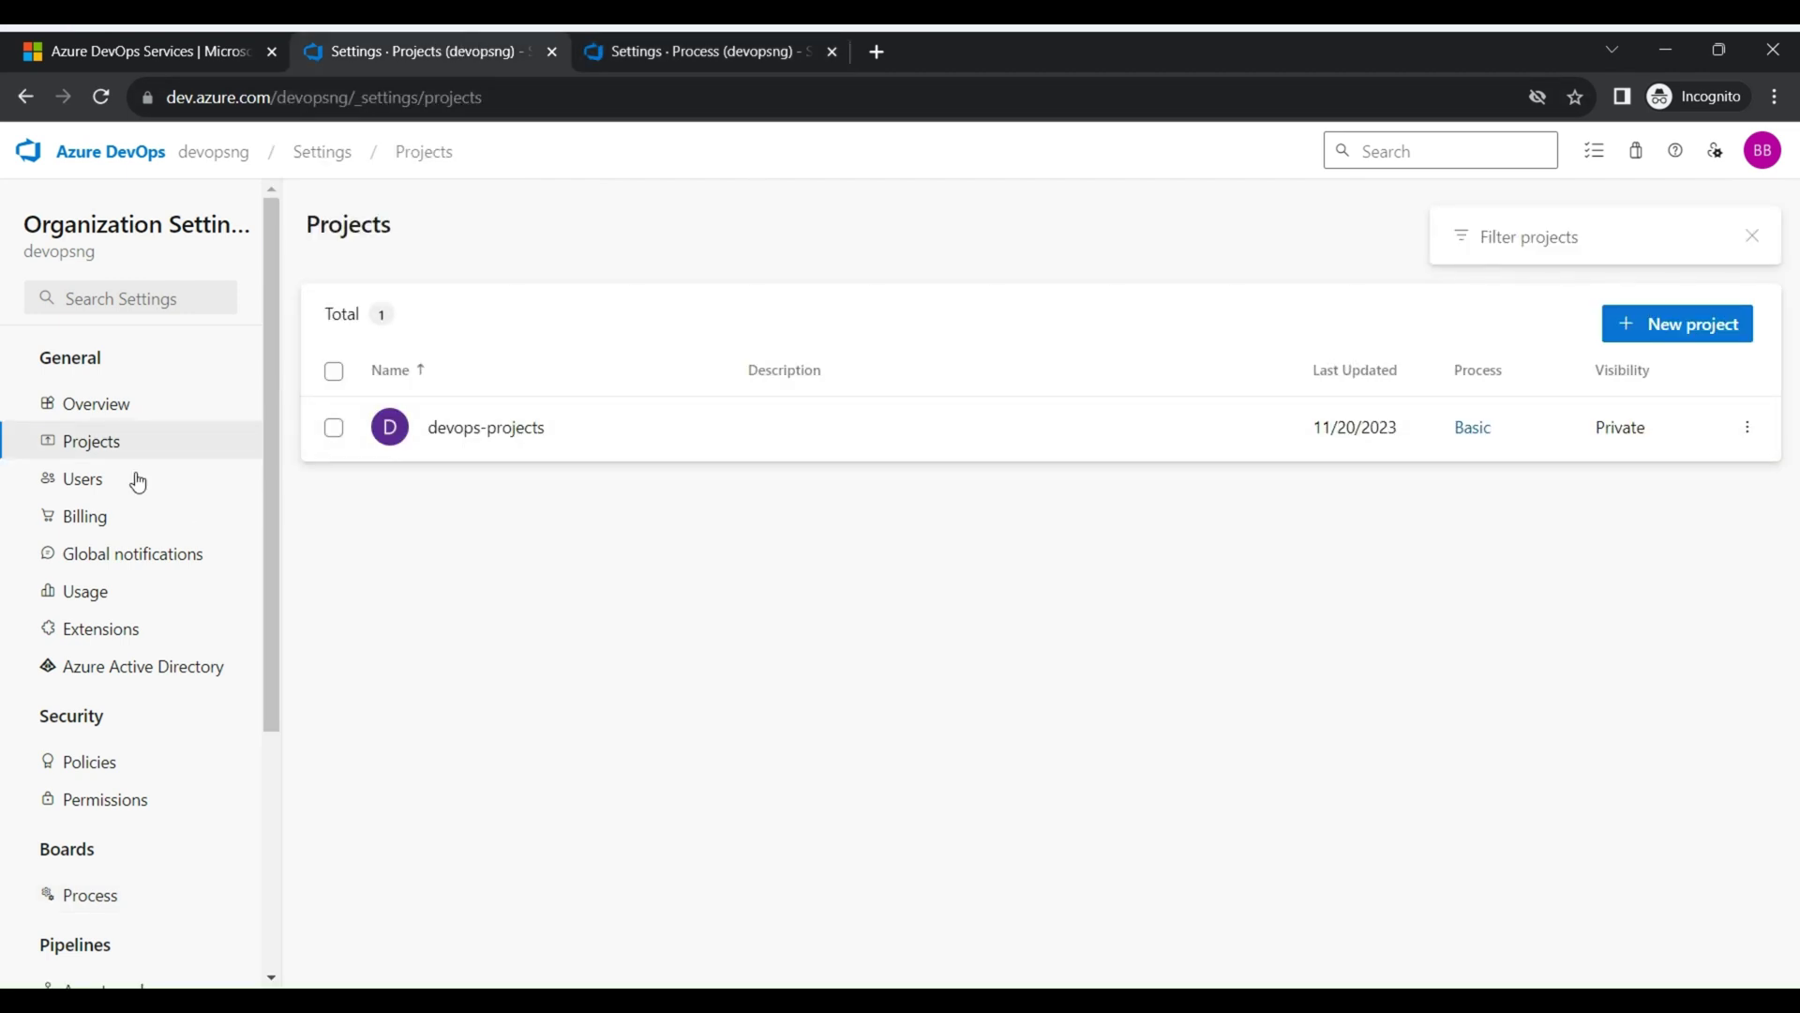
left_click(1718, 337)
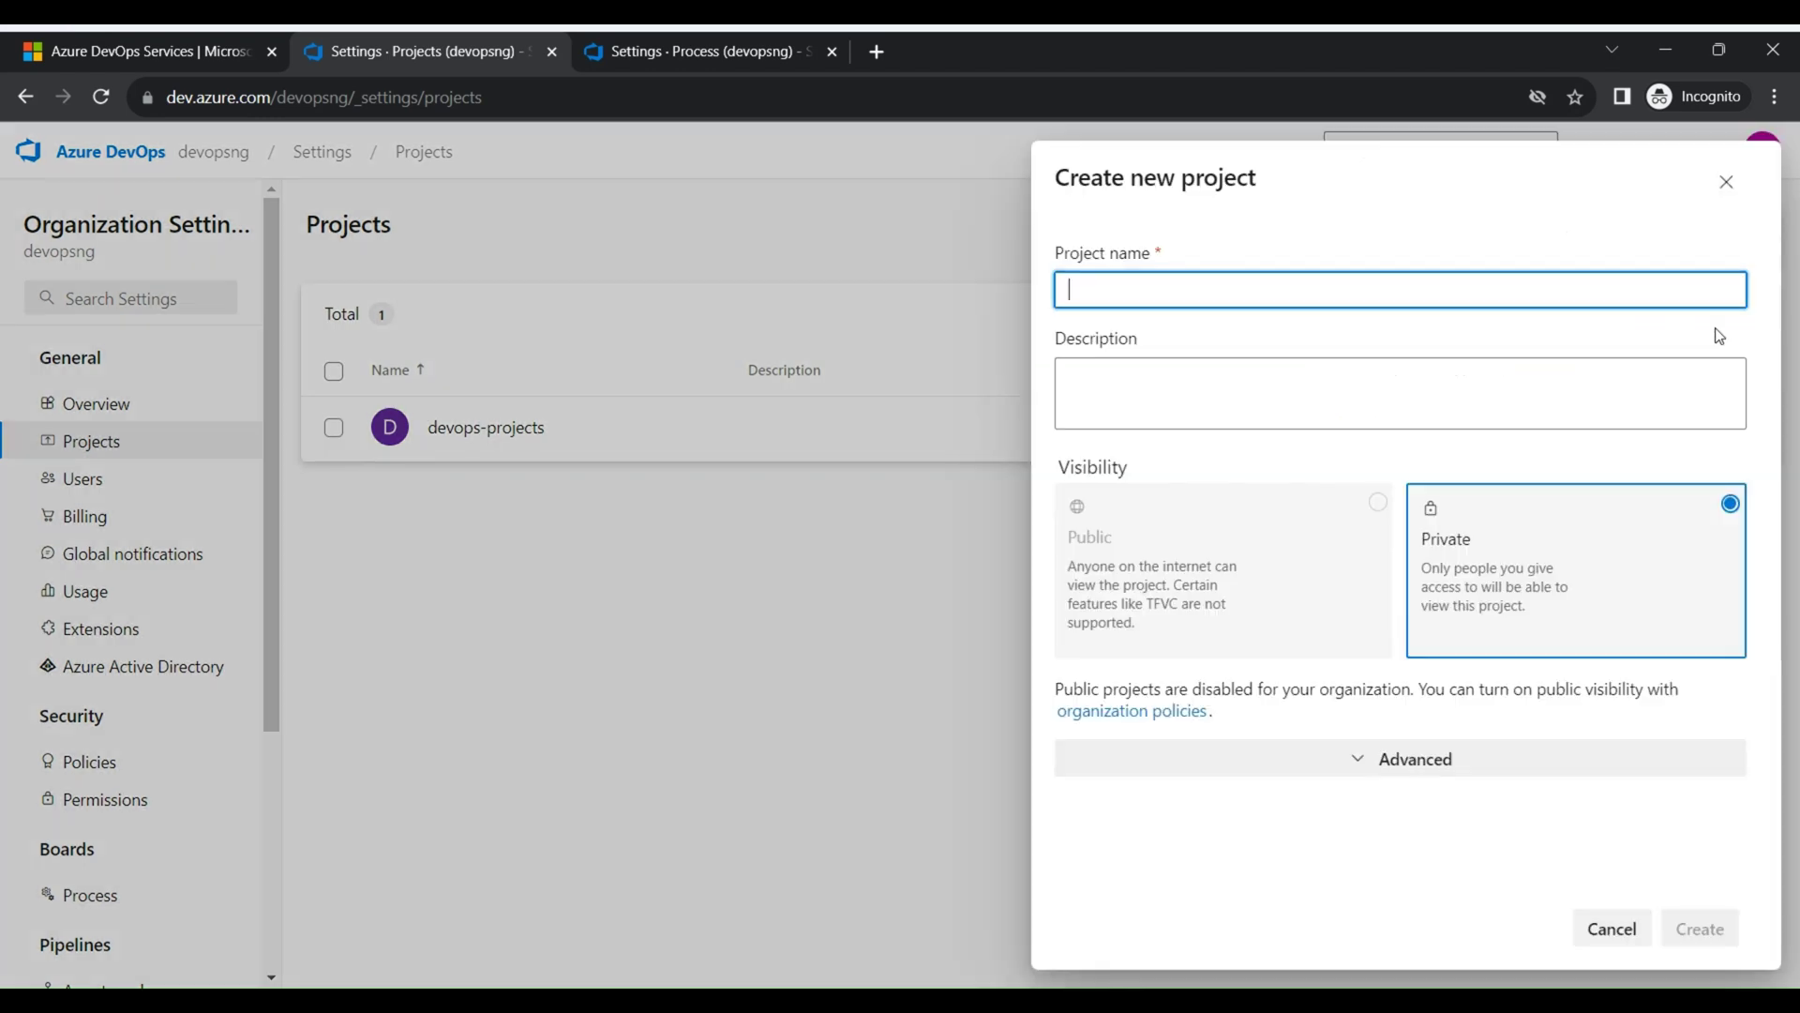
left_click(1366, 775)
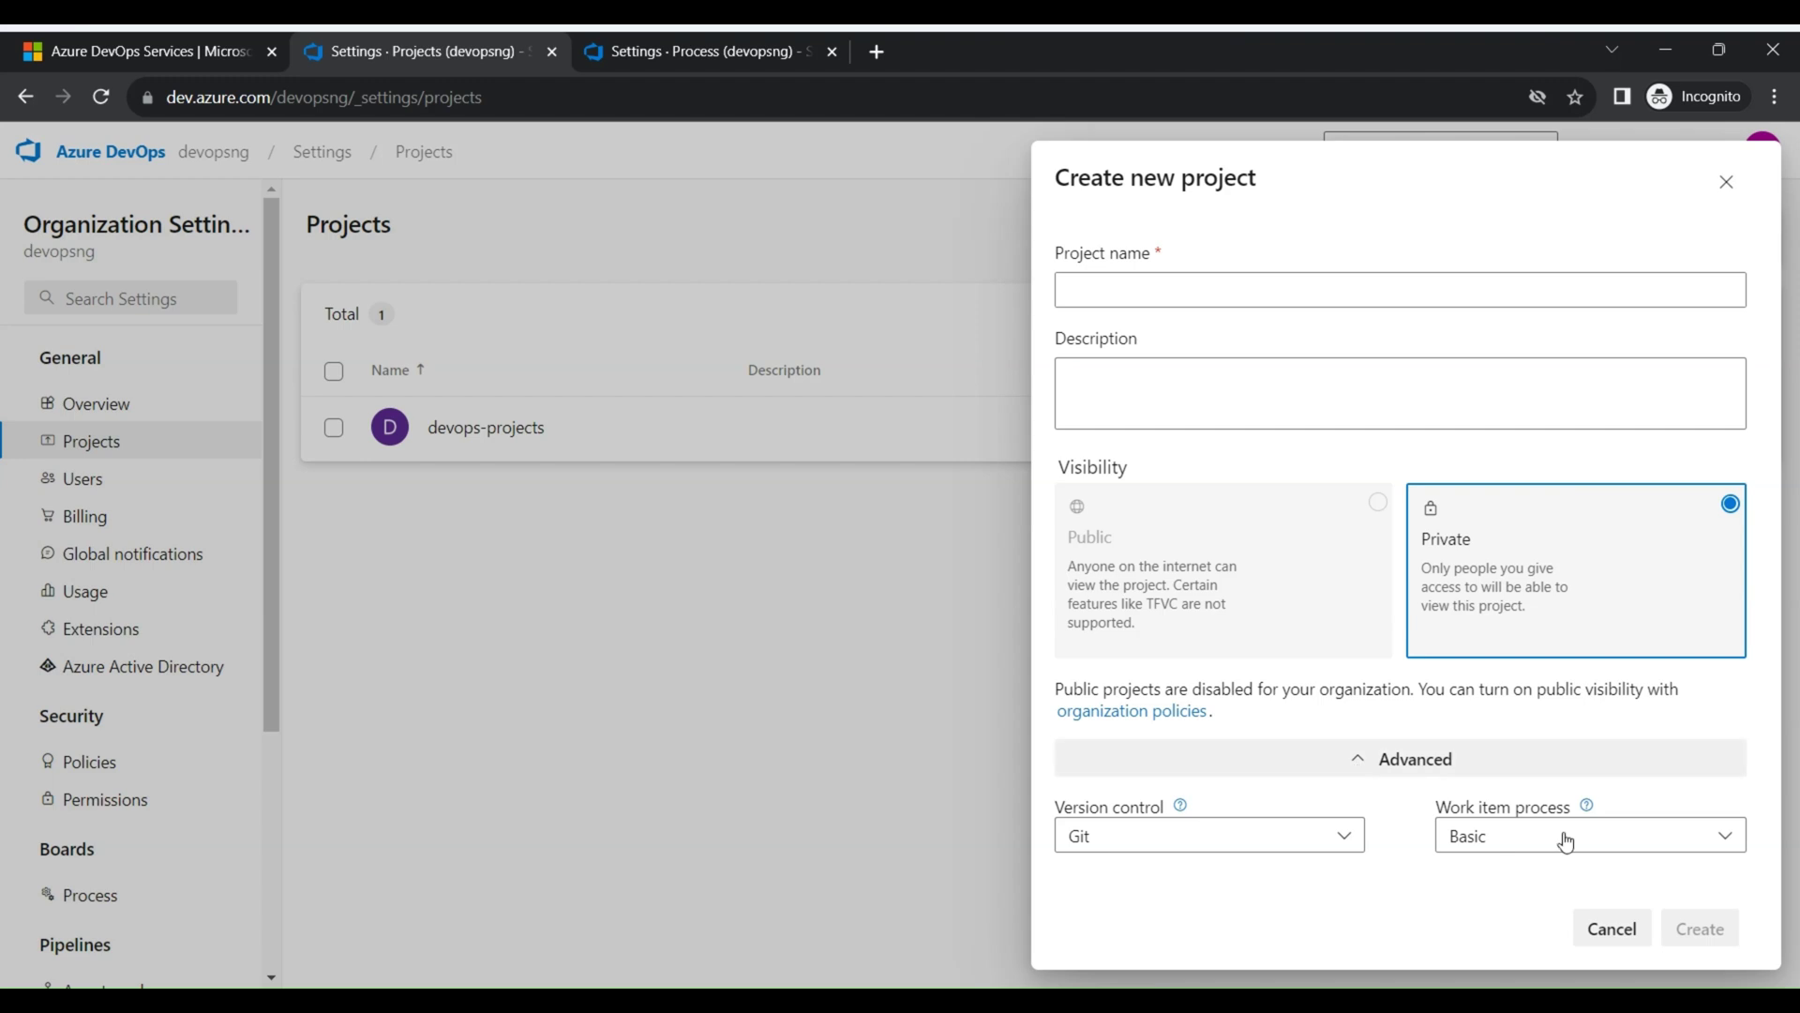
left_click(1222, 850)
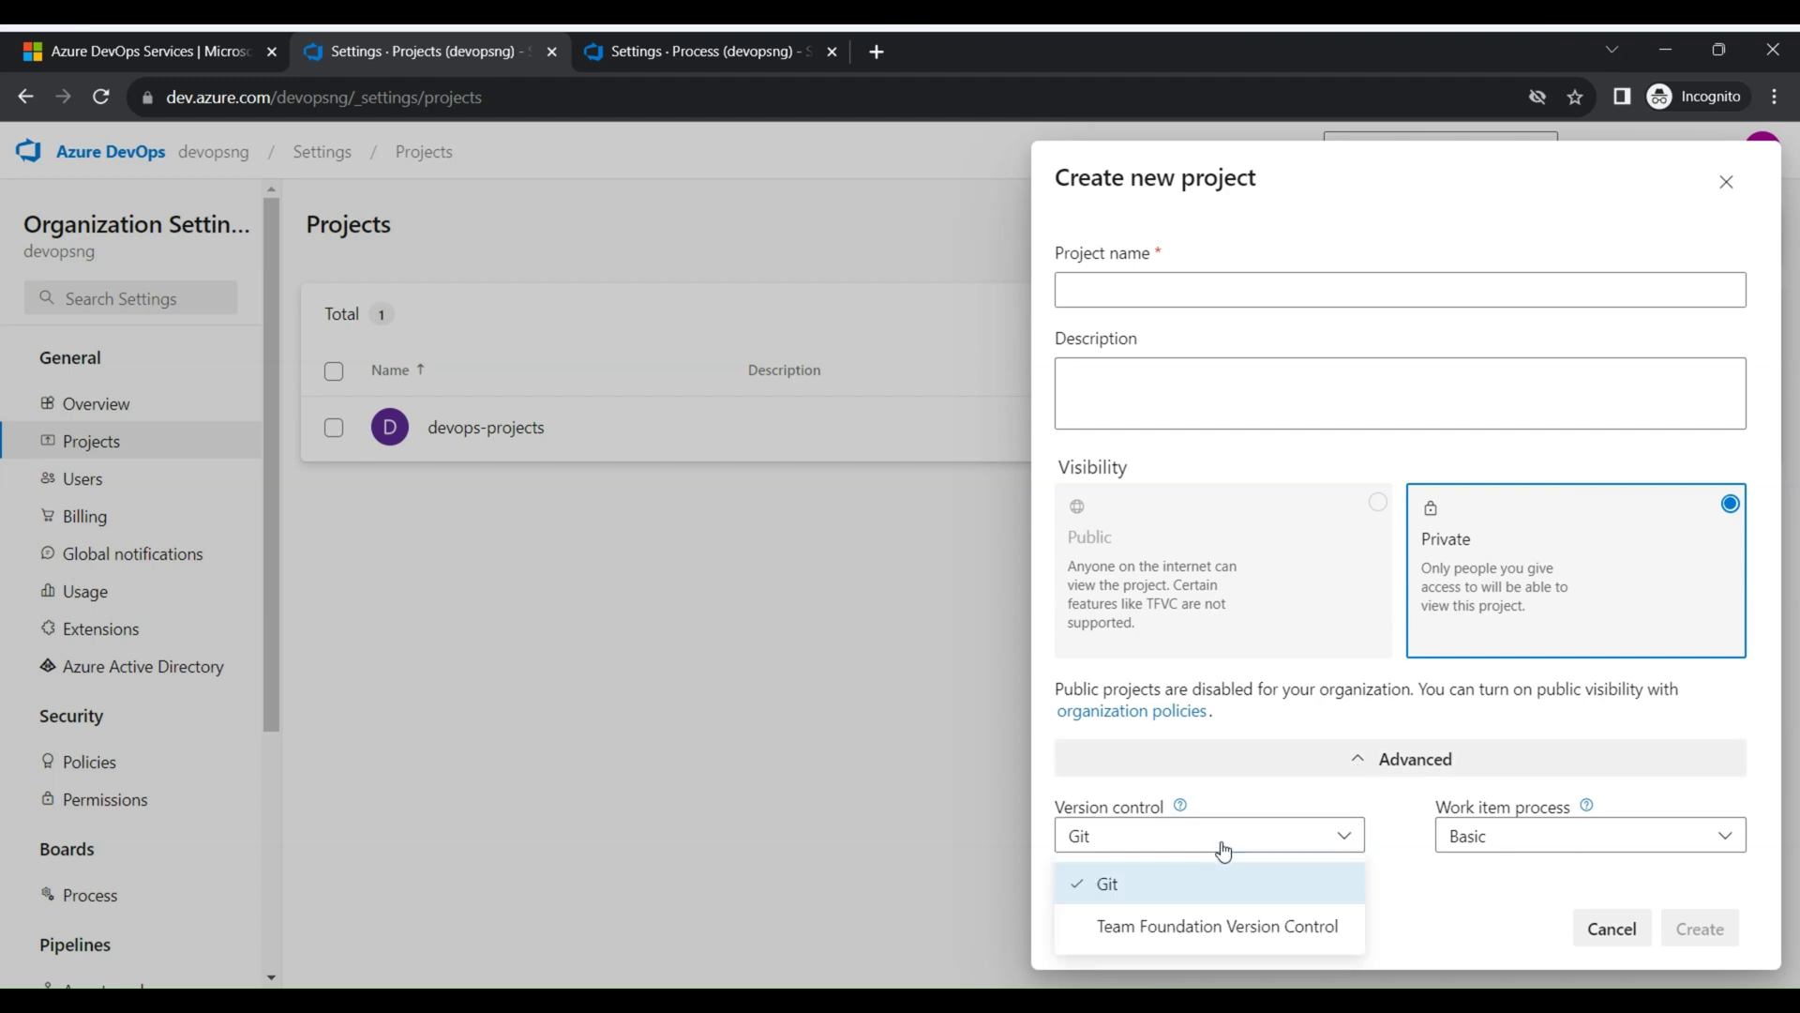
left_click(1106, 883)
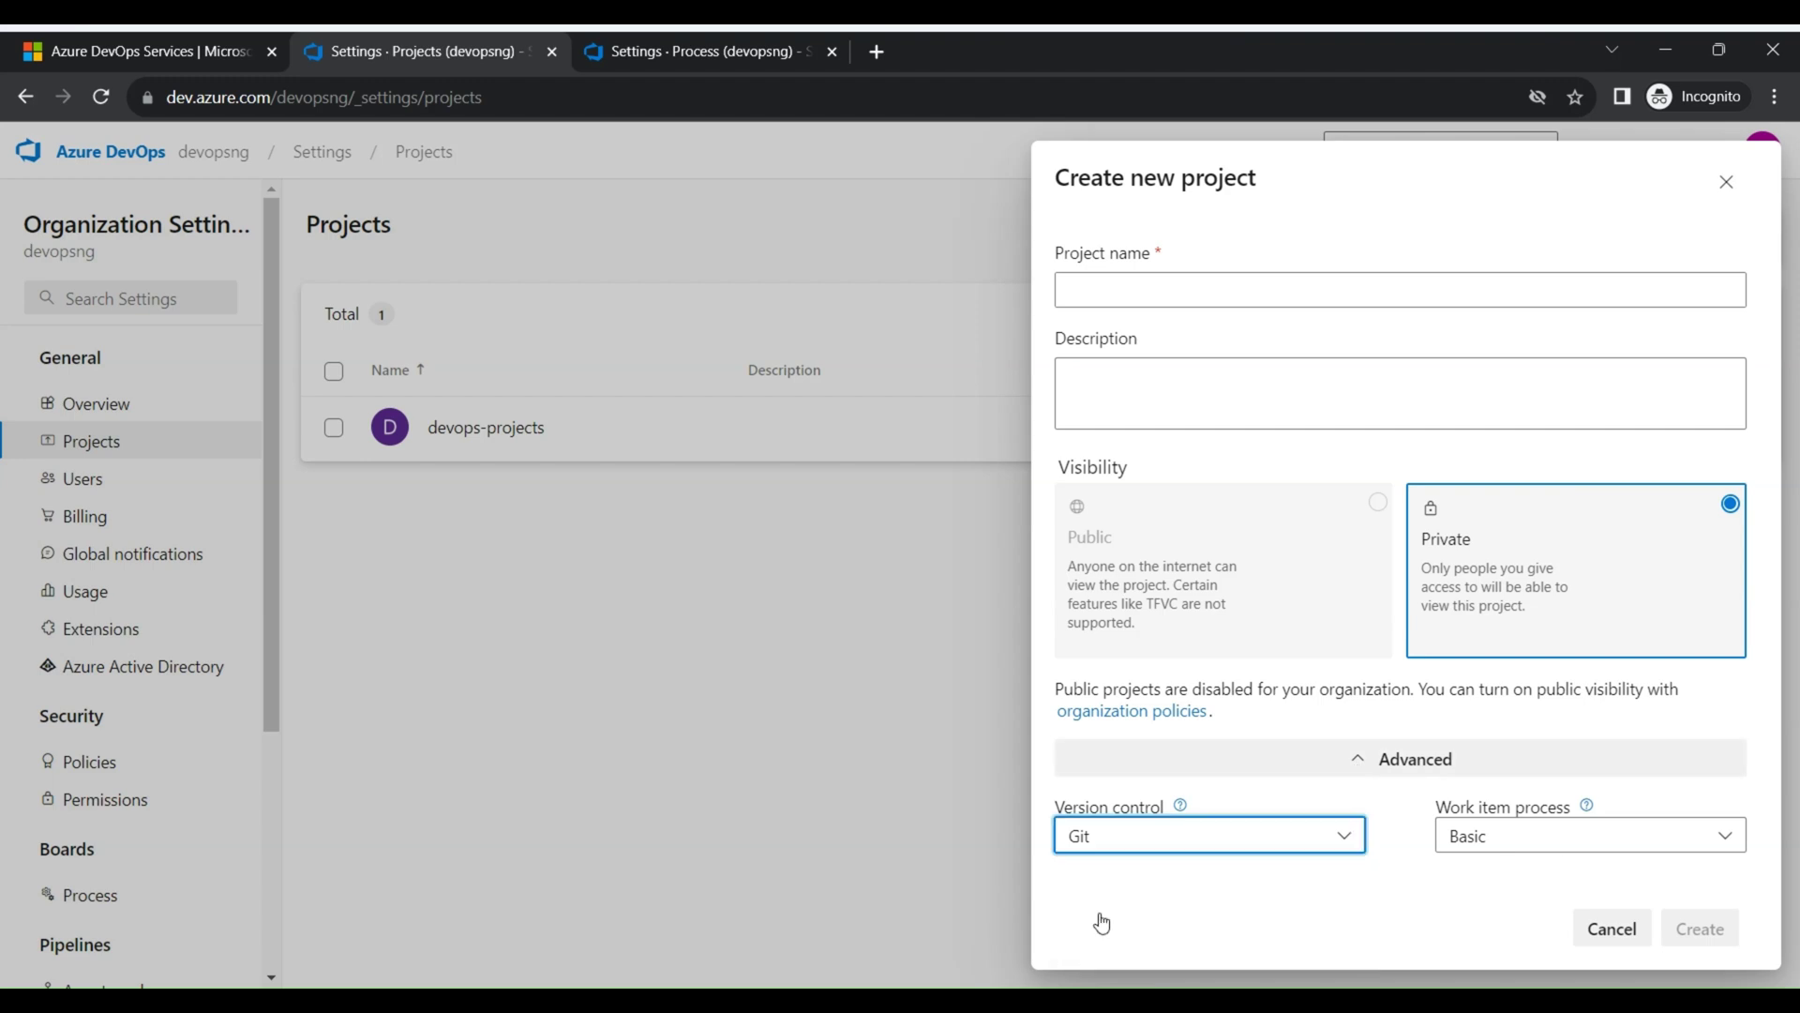
left_click(1219, 853)
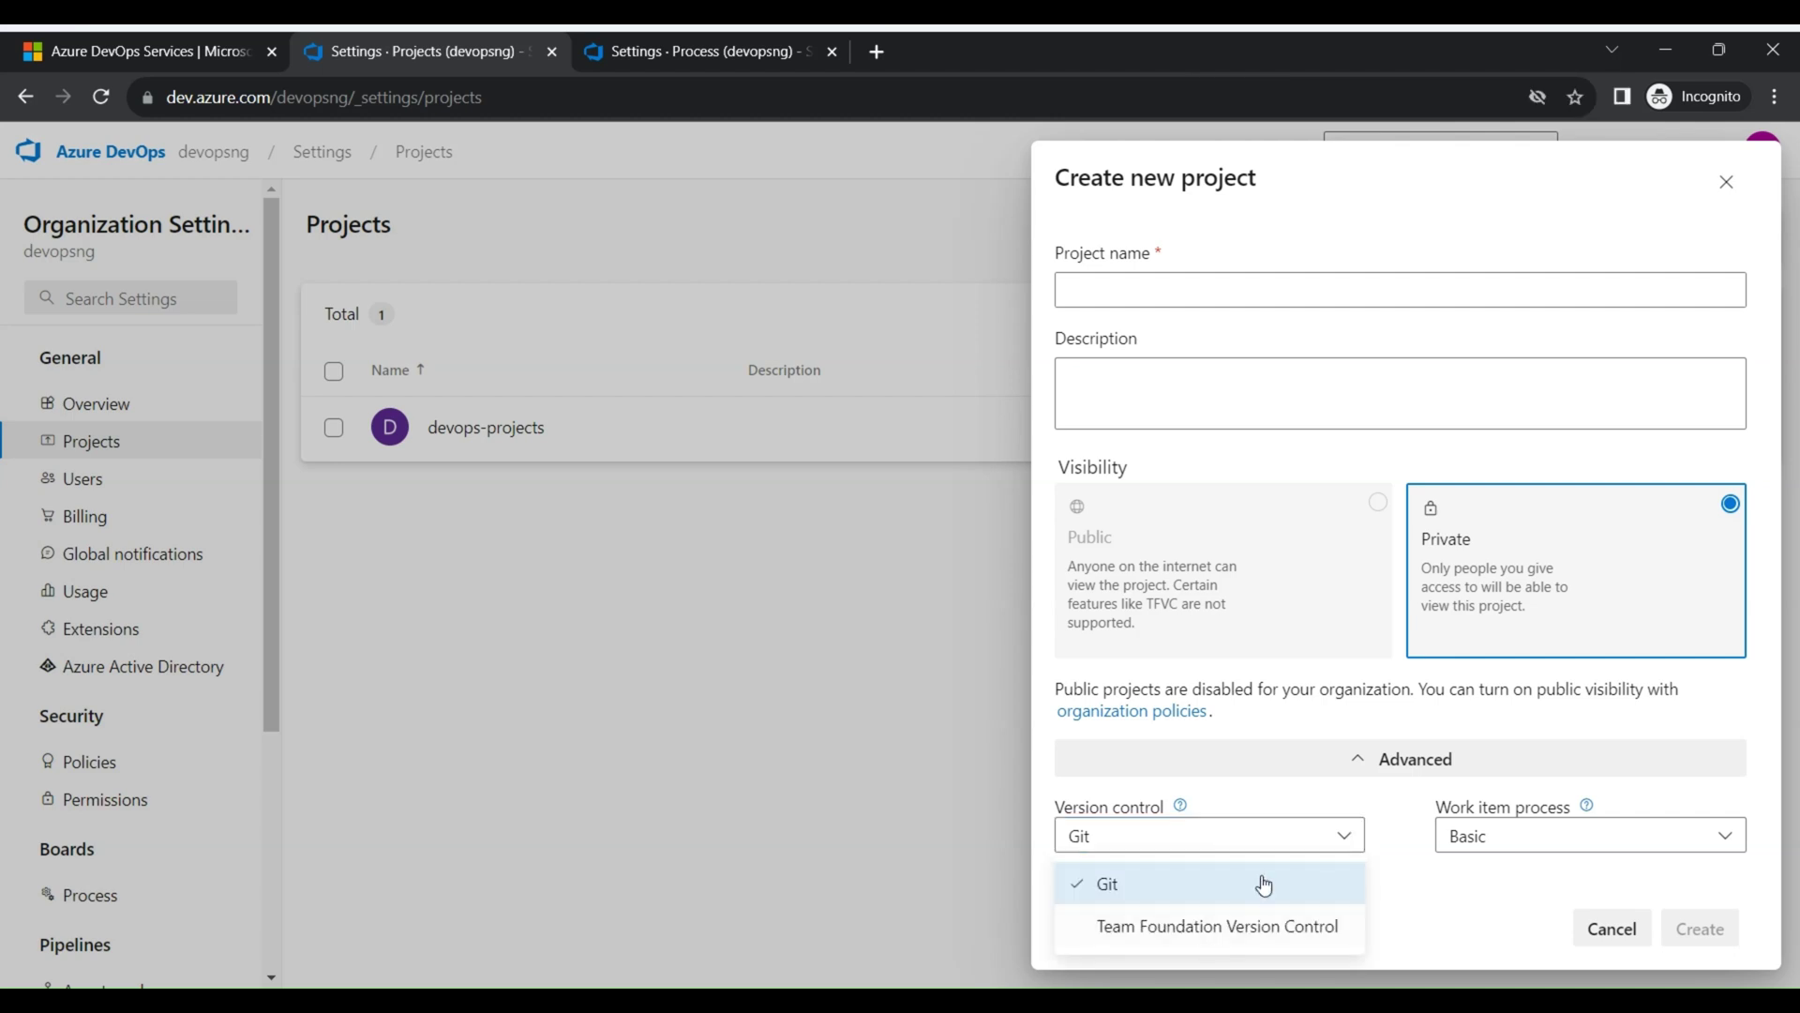
left_click(1499, 844)
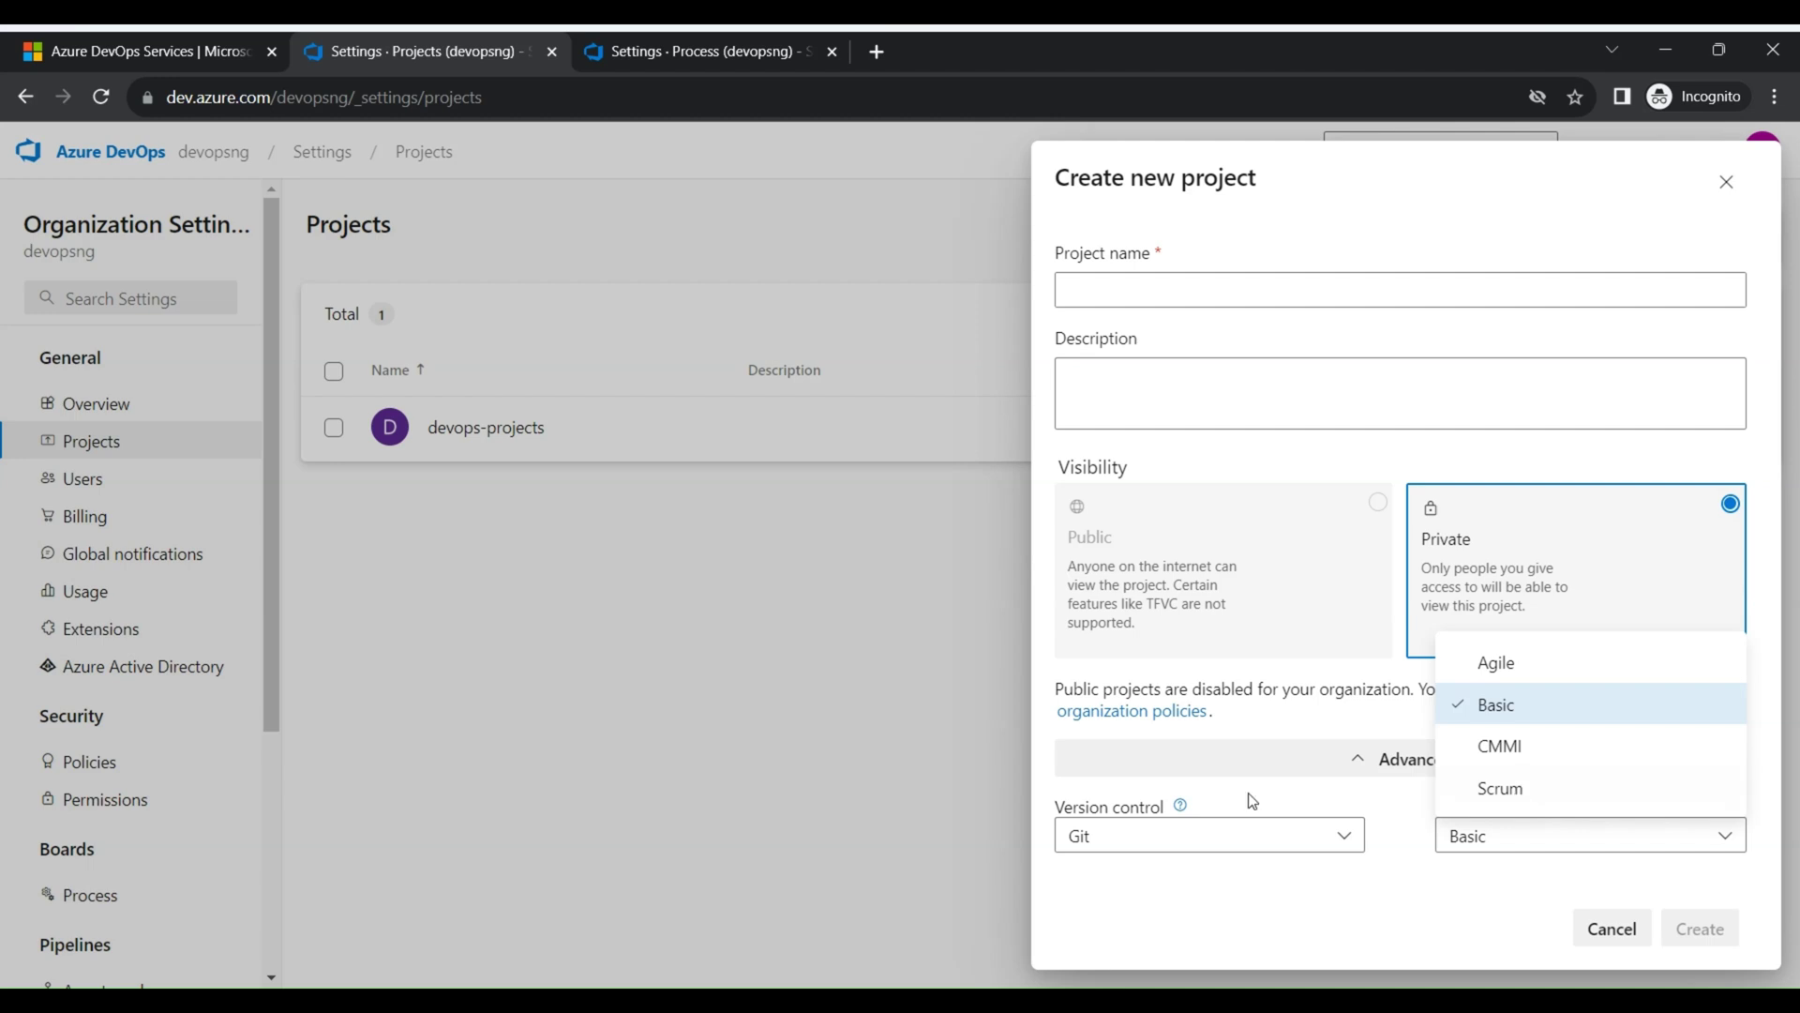
left_click(919, 690)
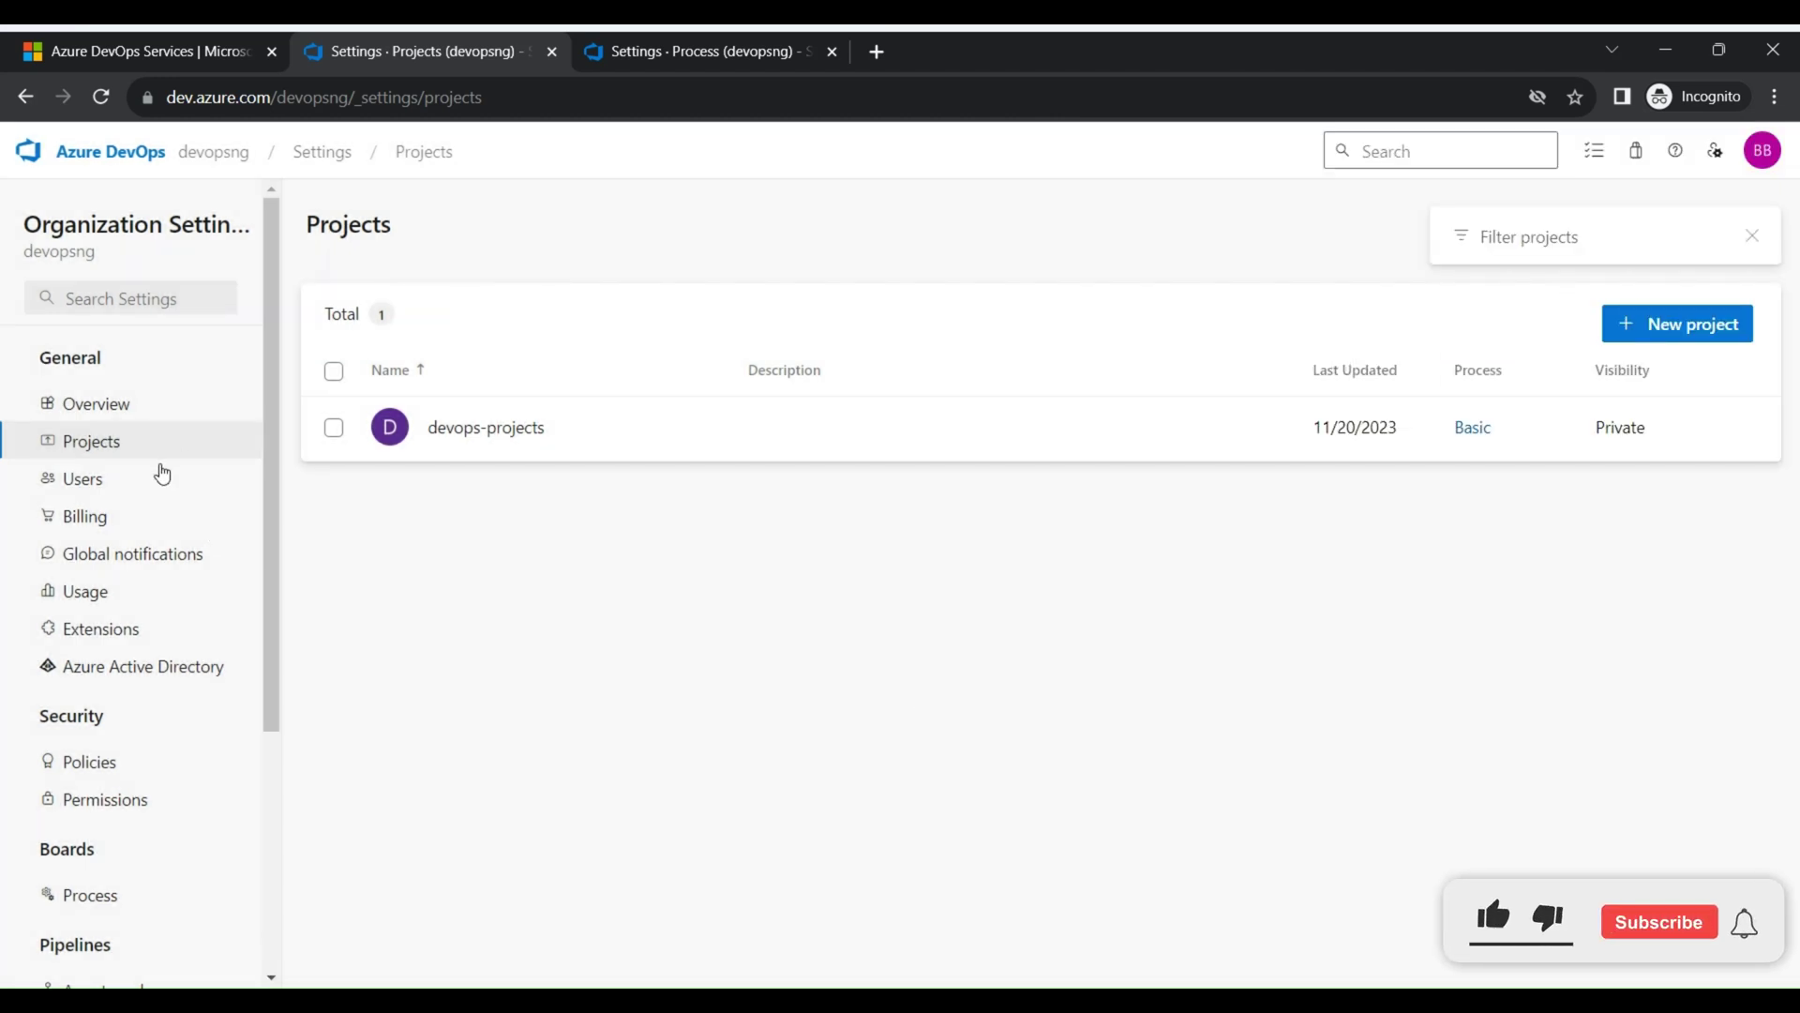
Go to the organization's Users page and open the Add new users form
left_click(126, 494)
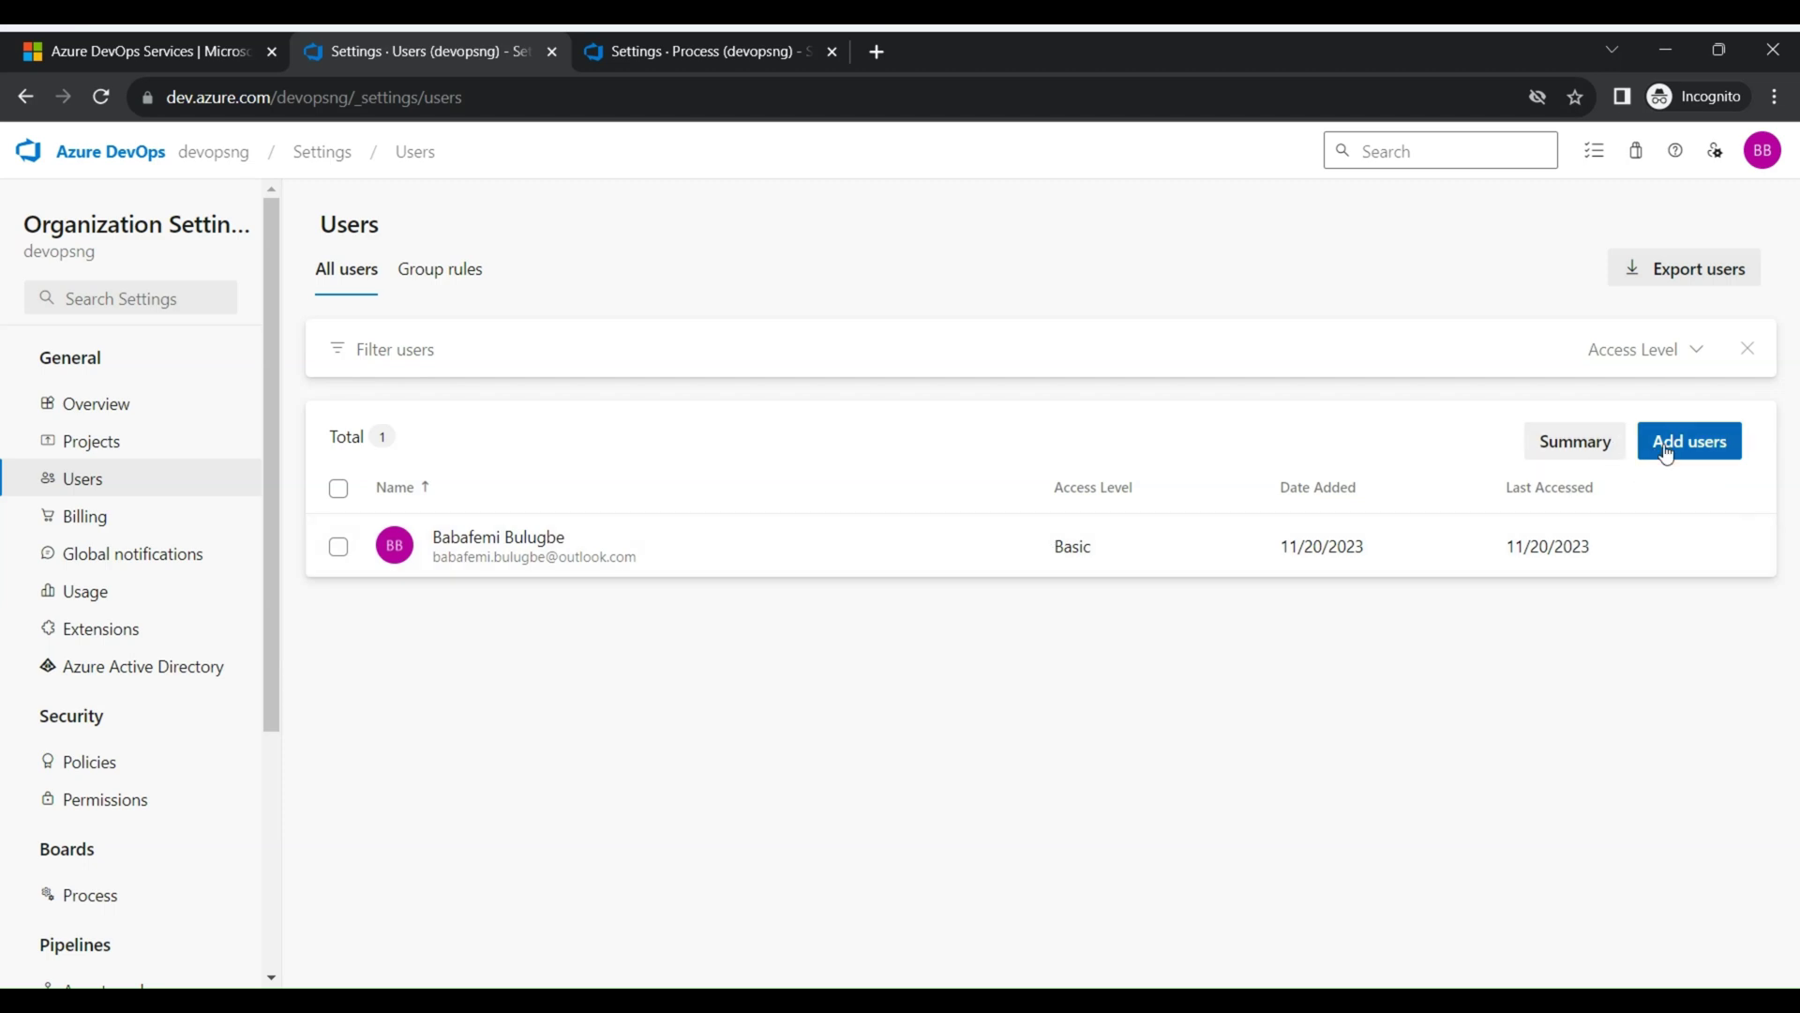
left_click(1722, 450)
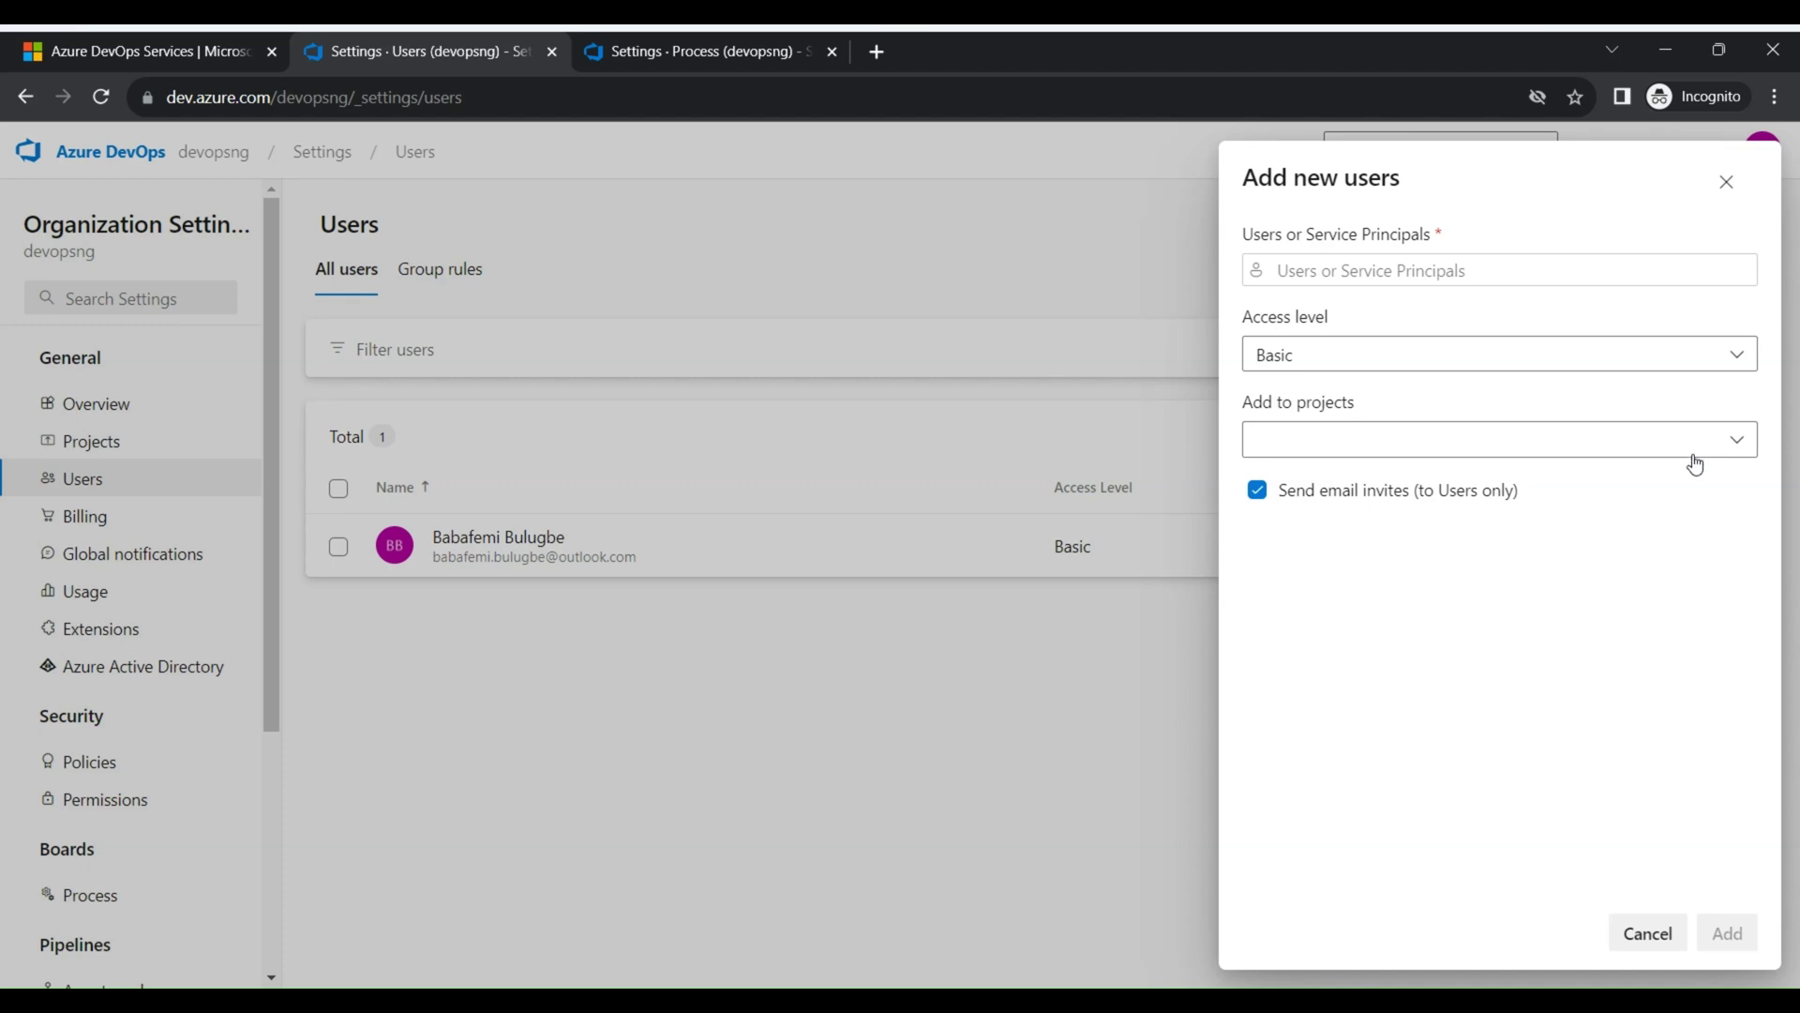
Enter the invitee's e-mail address and accept the suggested user
left_click(1456, 266)
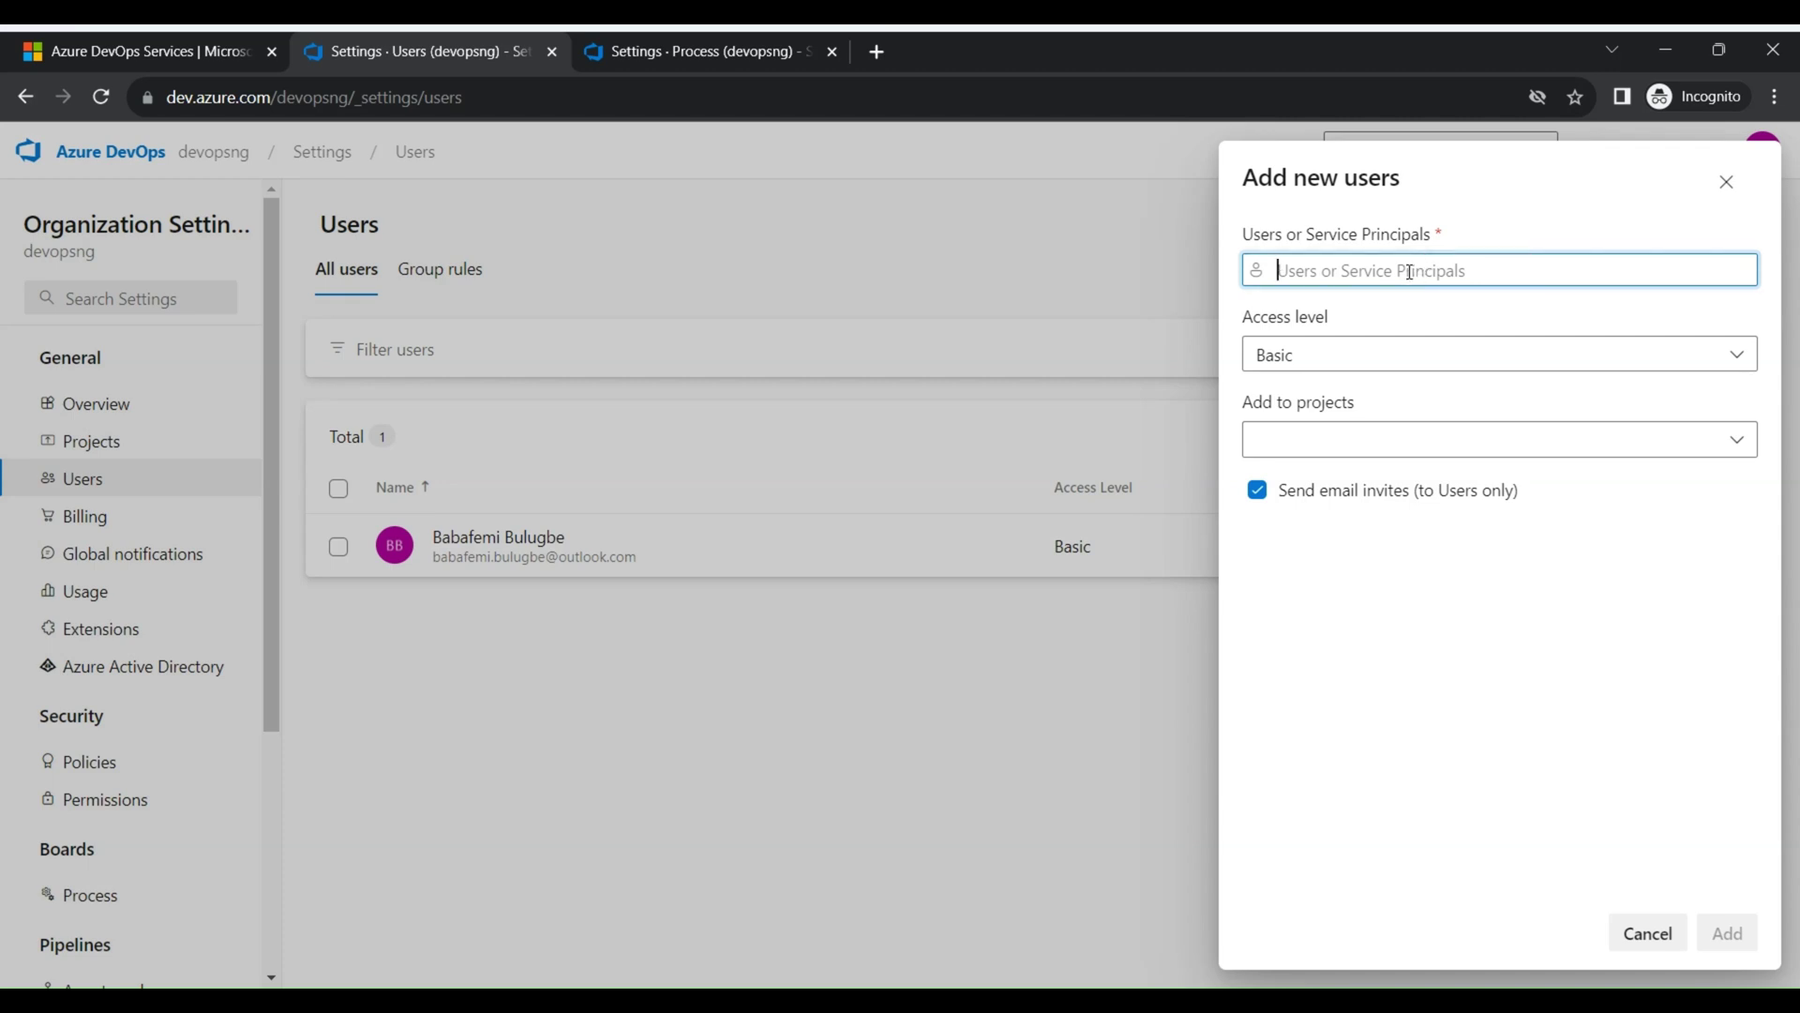
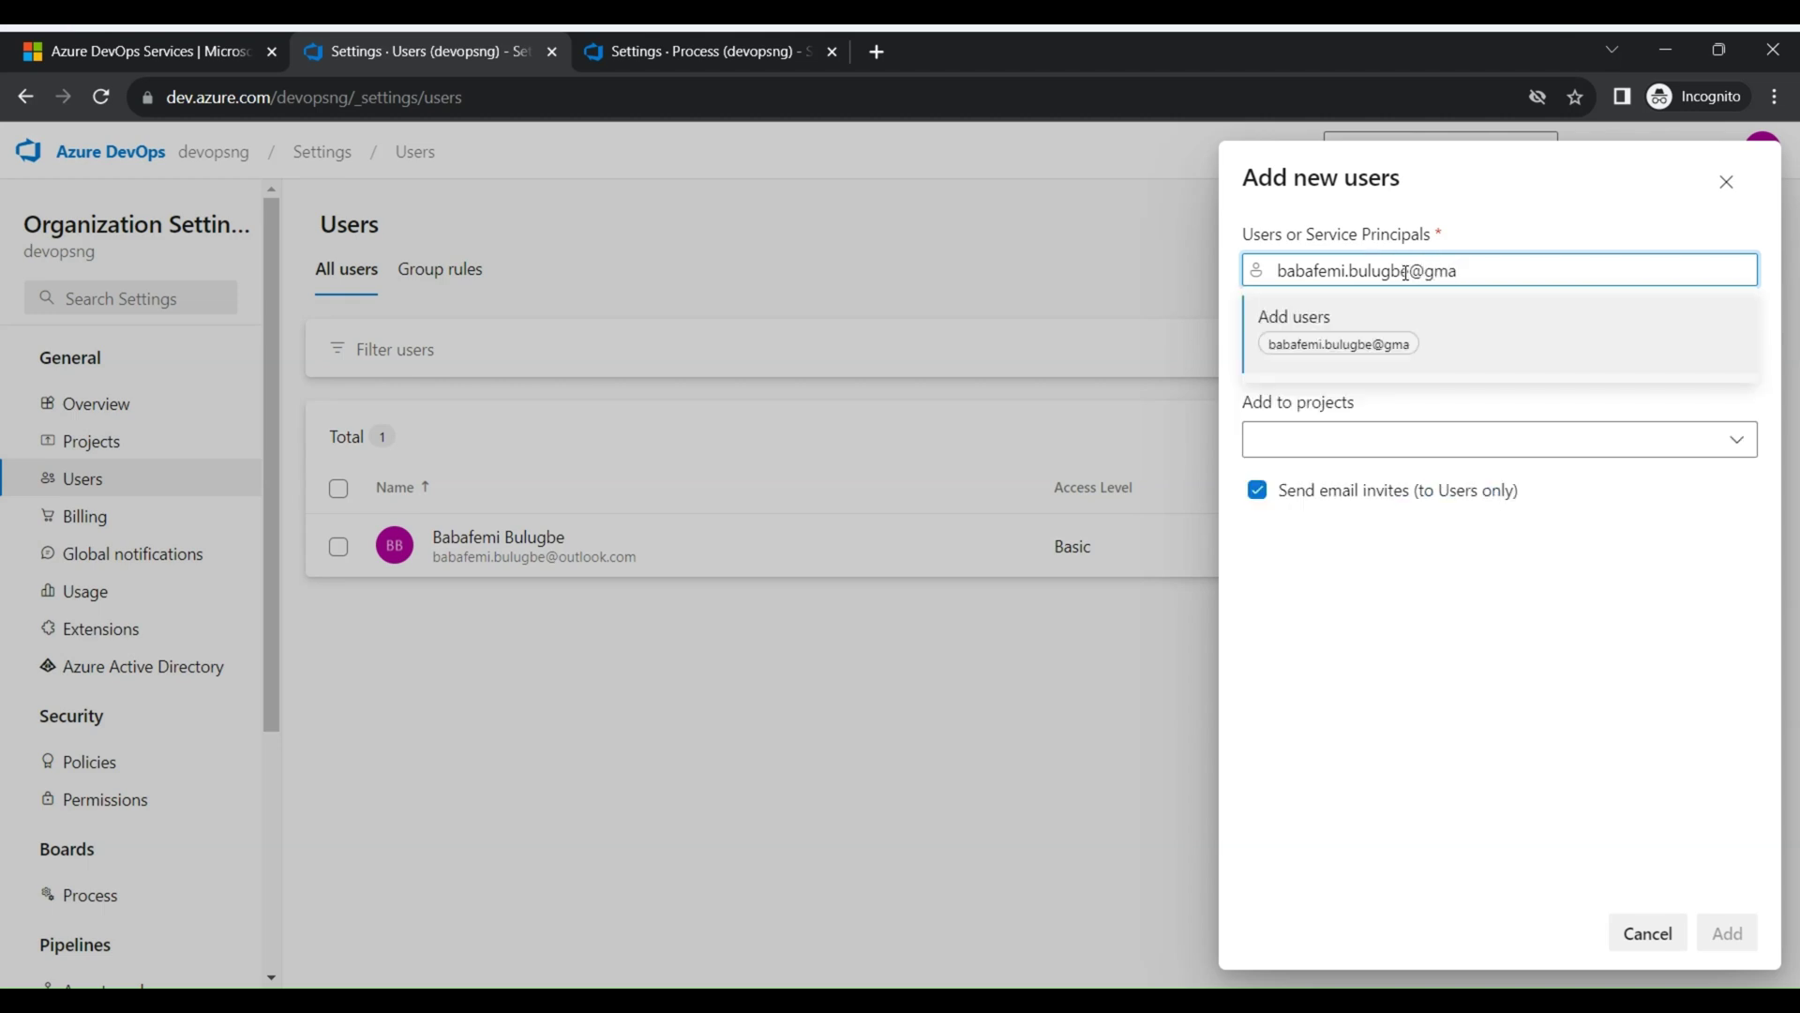
left_click(1397, 345)
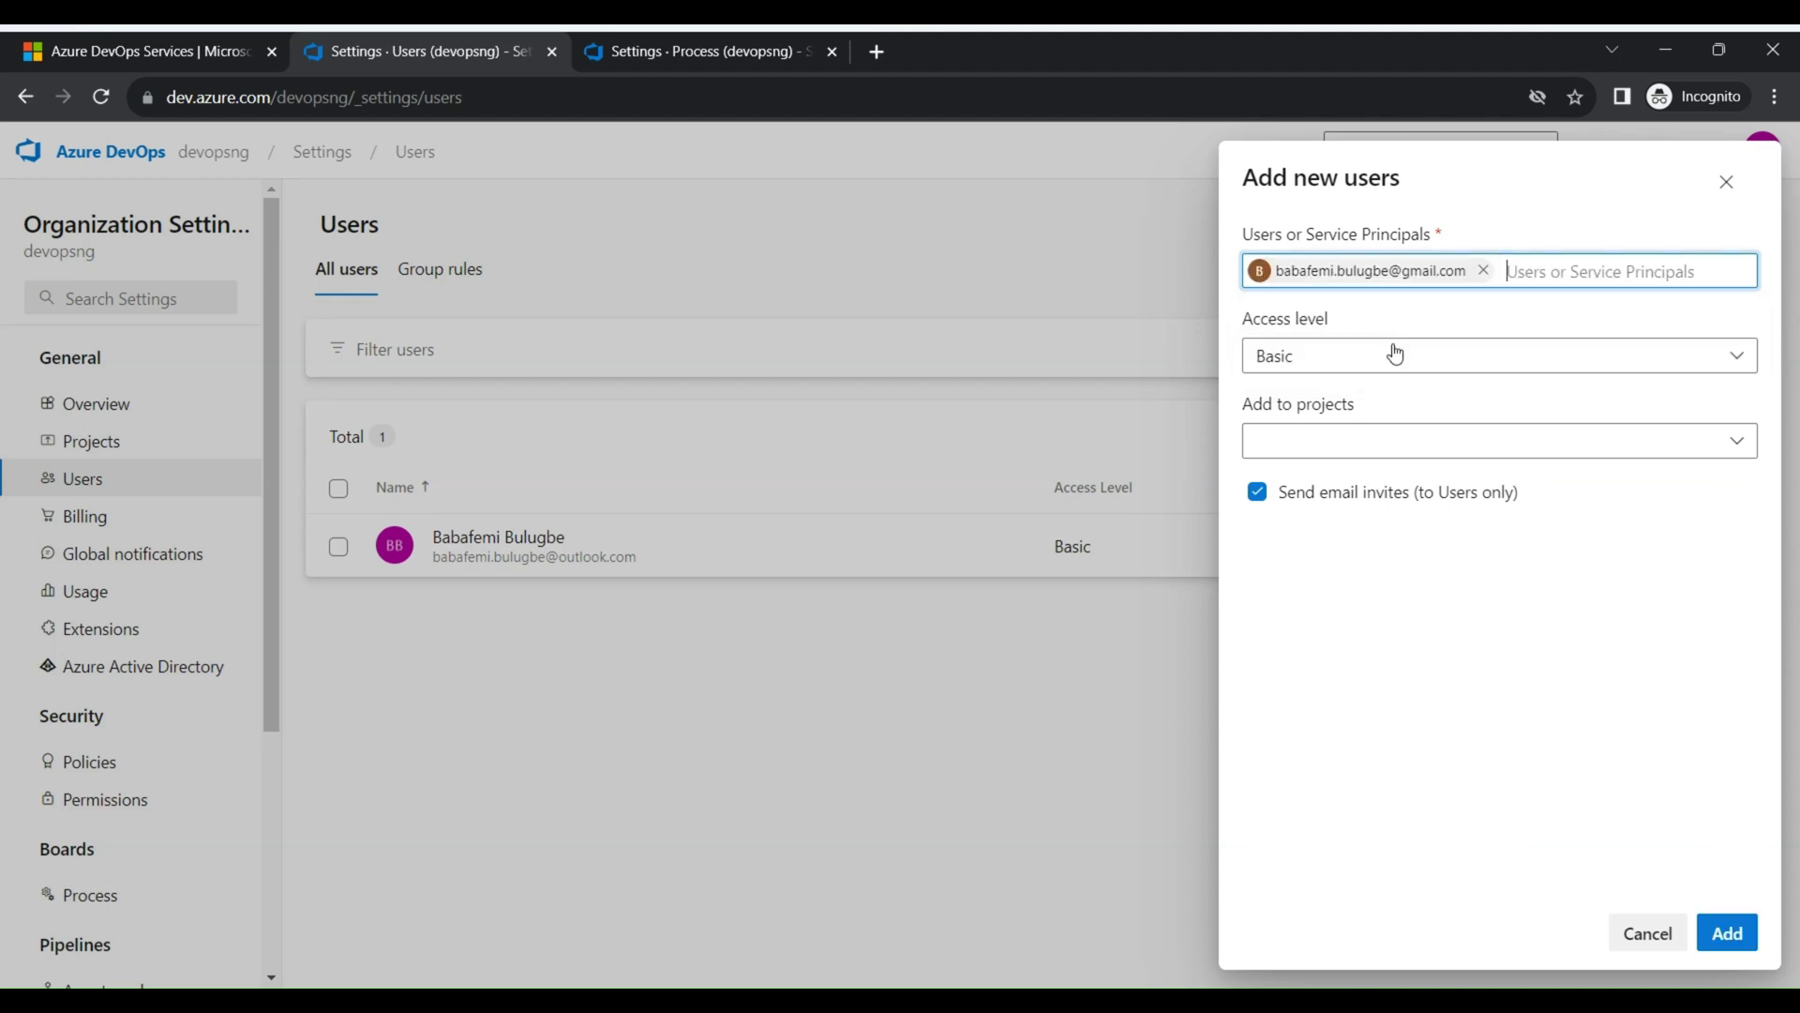
Try the Add to projects choices, devops-projects then all projects, and dismiss the form without inviting
left_click(1648, 443)
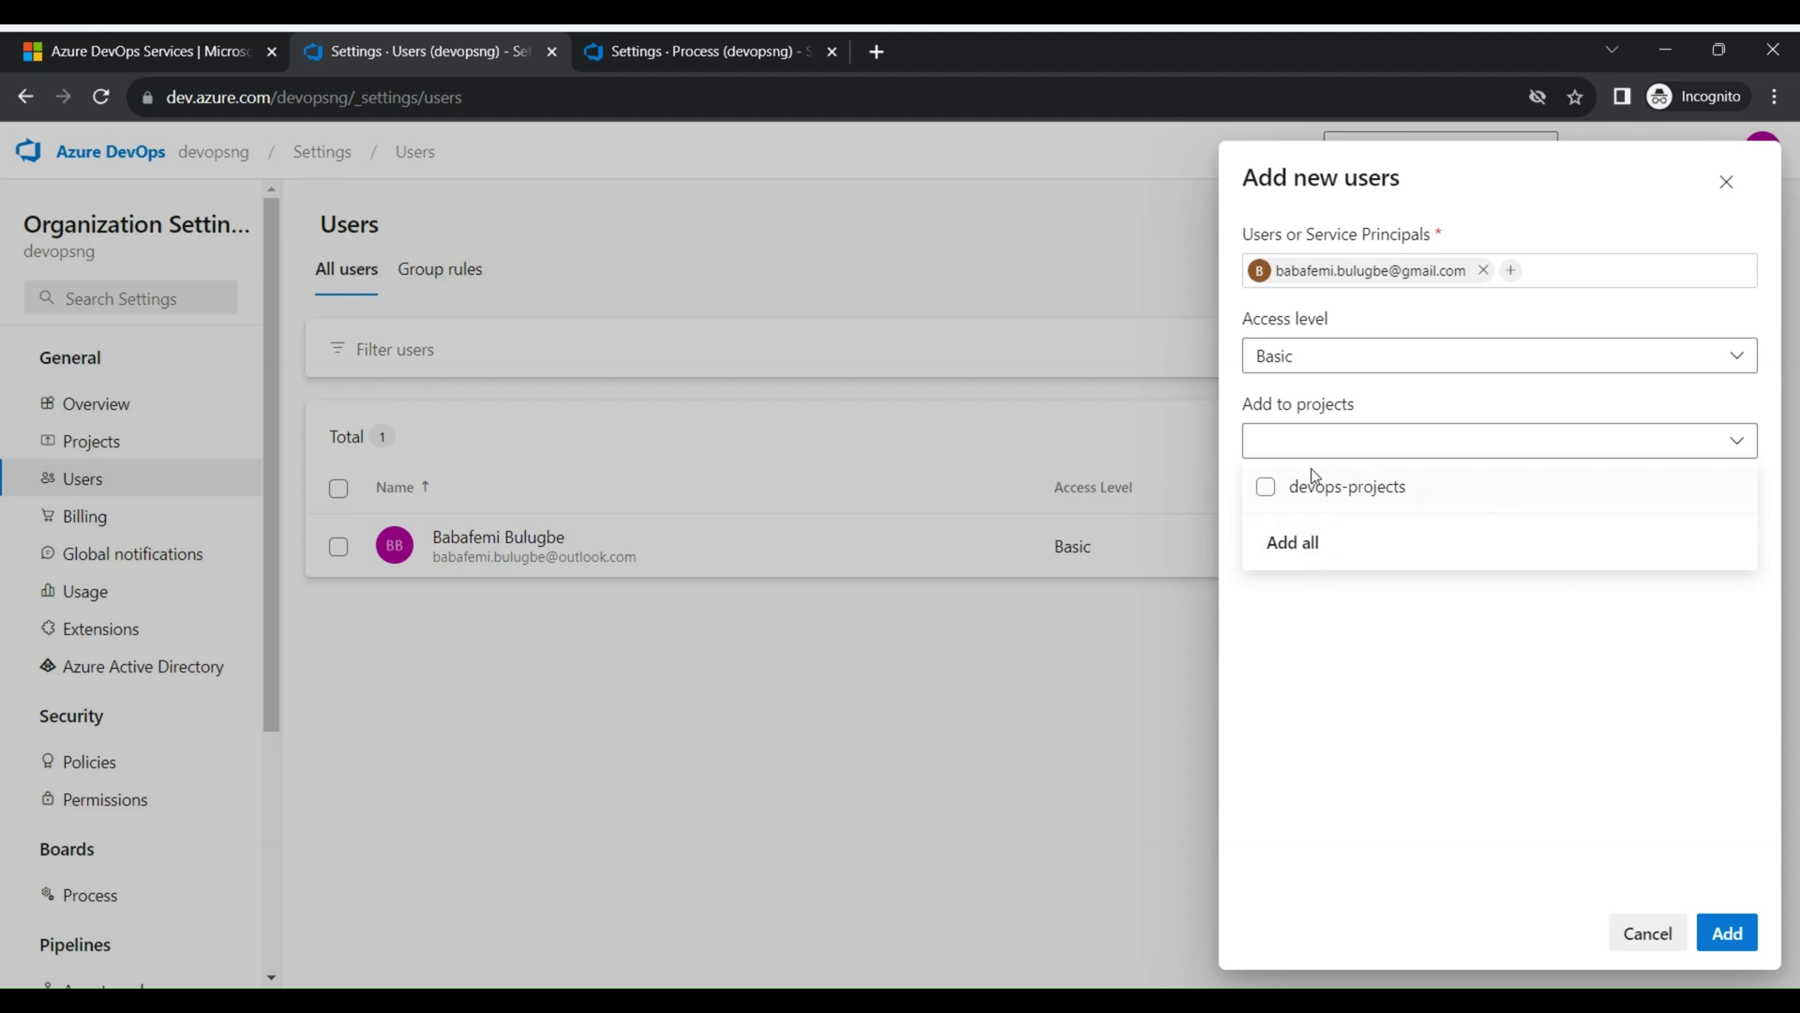
left_click(1659, 594)
left_click(1426, 459)
left_click(1315, 491)
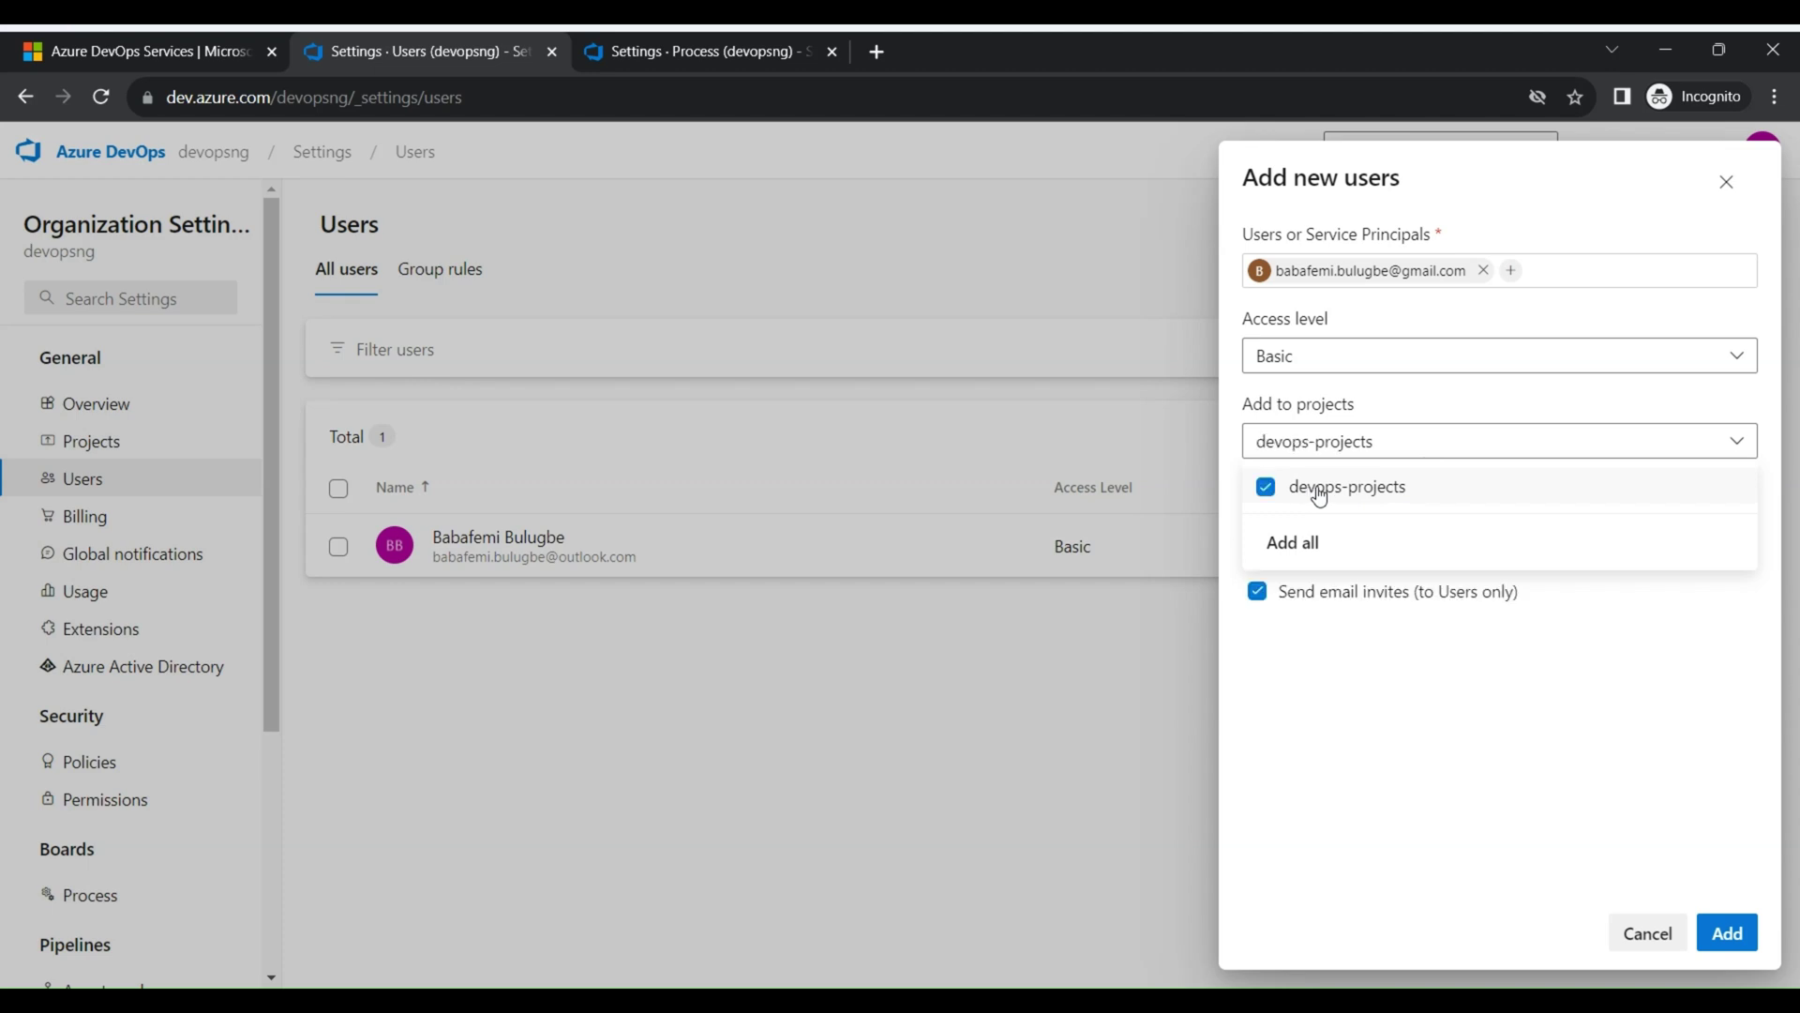
left_click(1350, 489)
left_click(1313, 552)
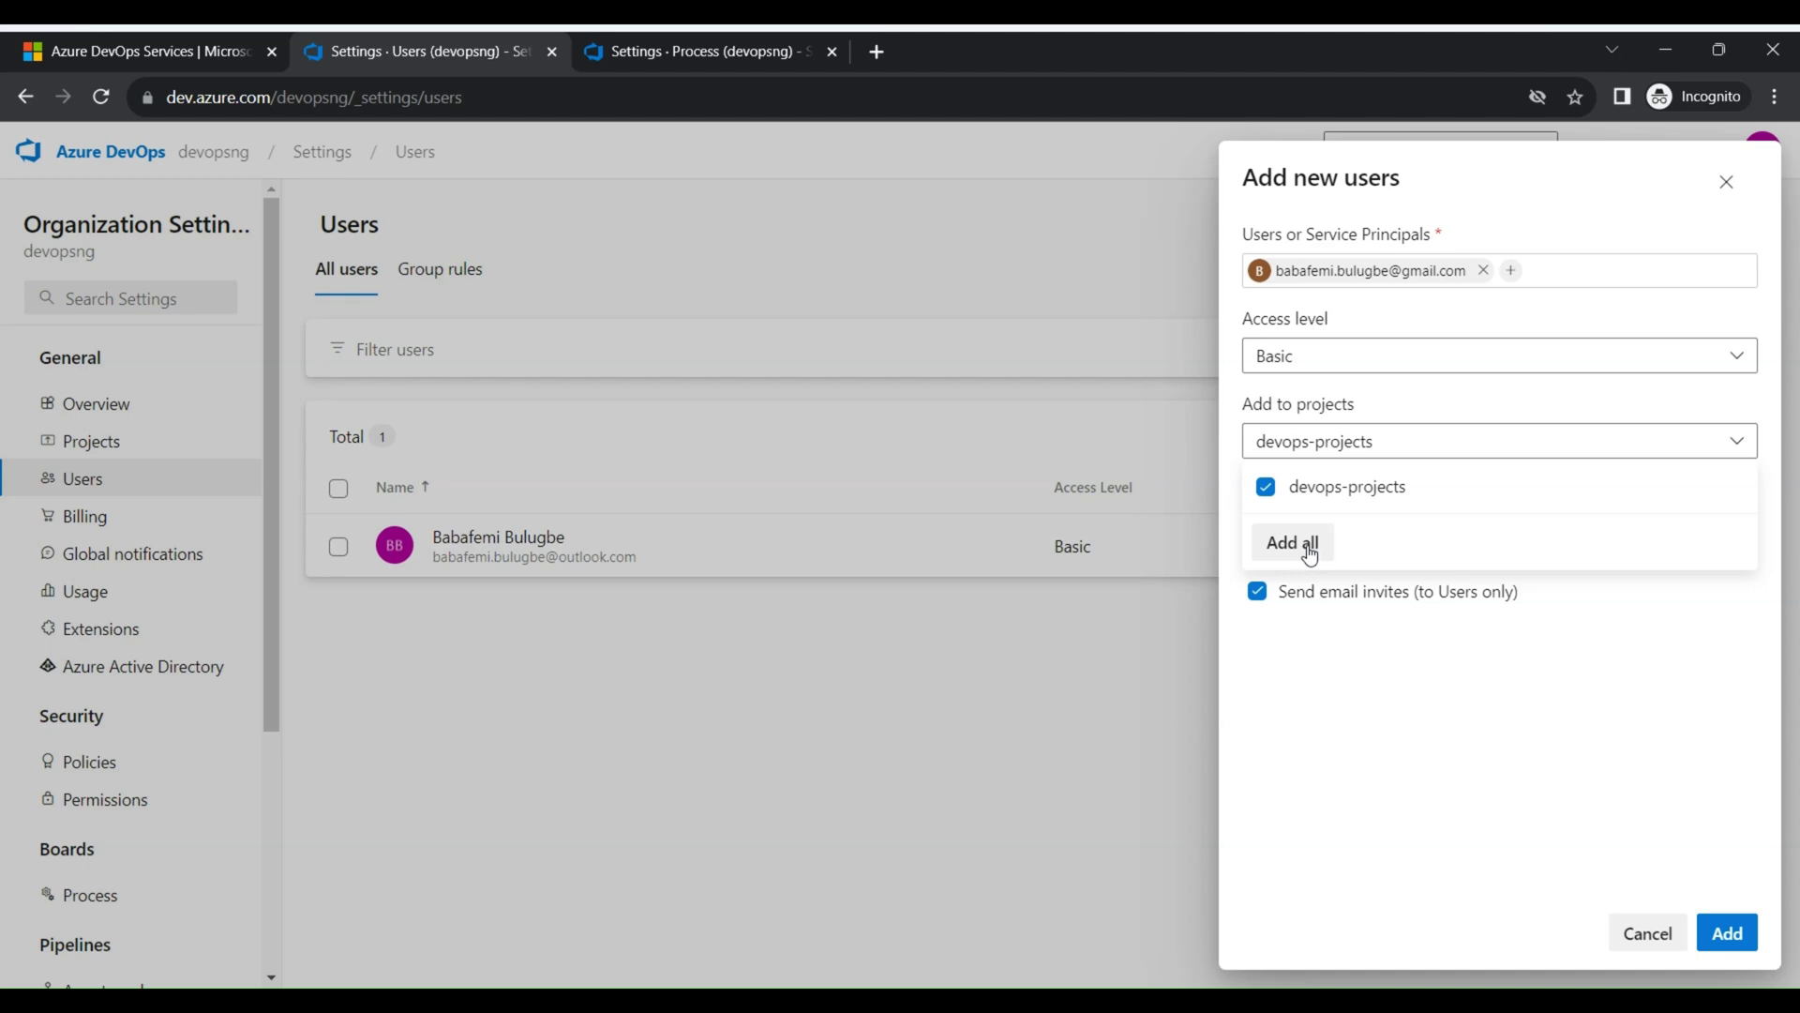
left_click(1167, 729)
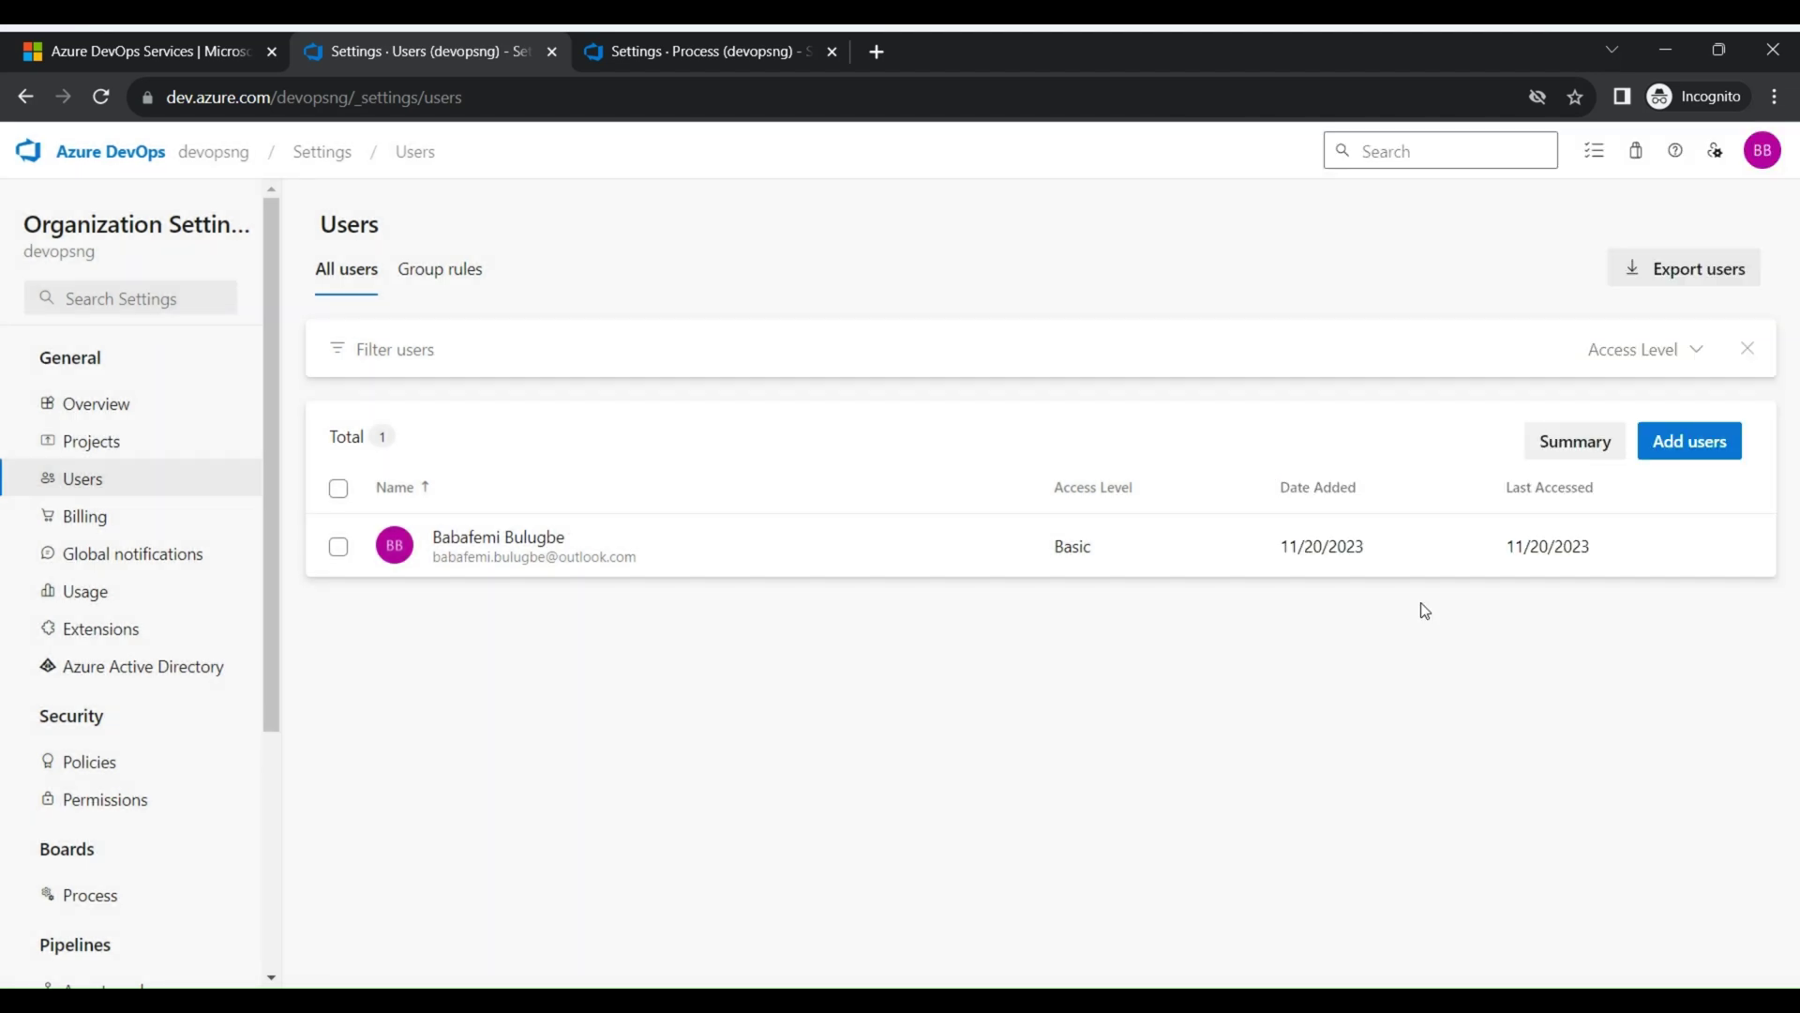
Open Billing and review the free-tier limits: 1800 hosted minutes and 5 Basic users
left_click(113, 533)
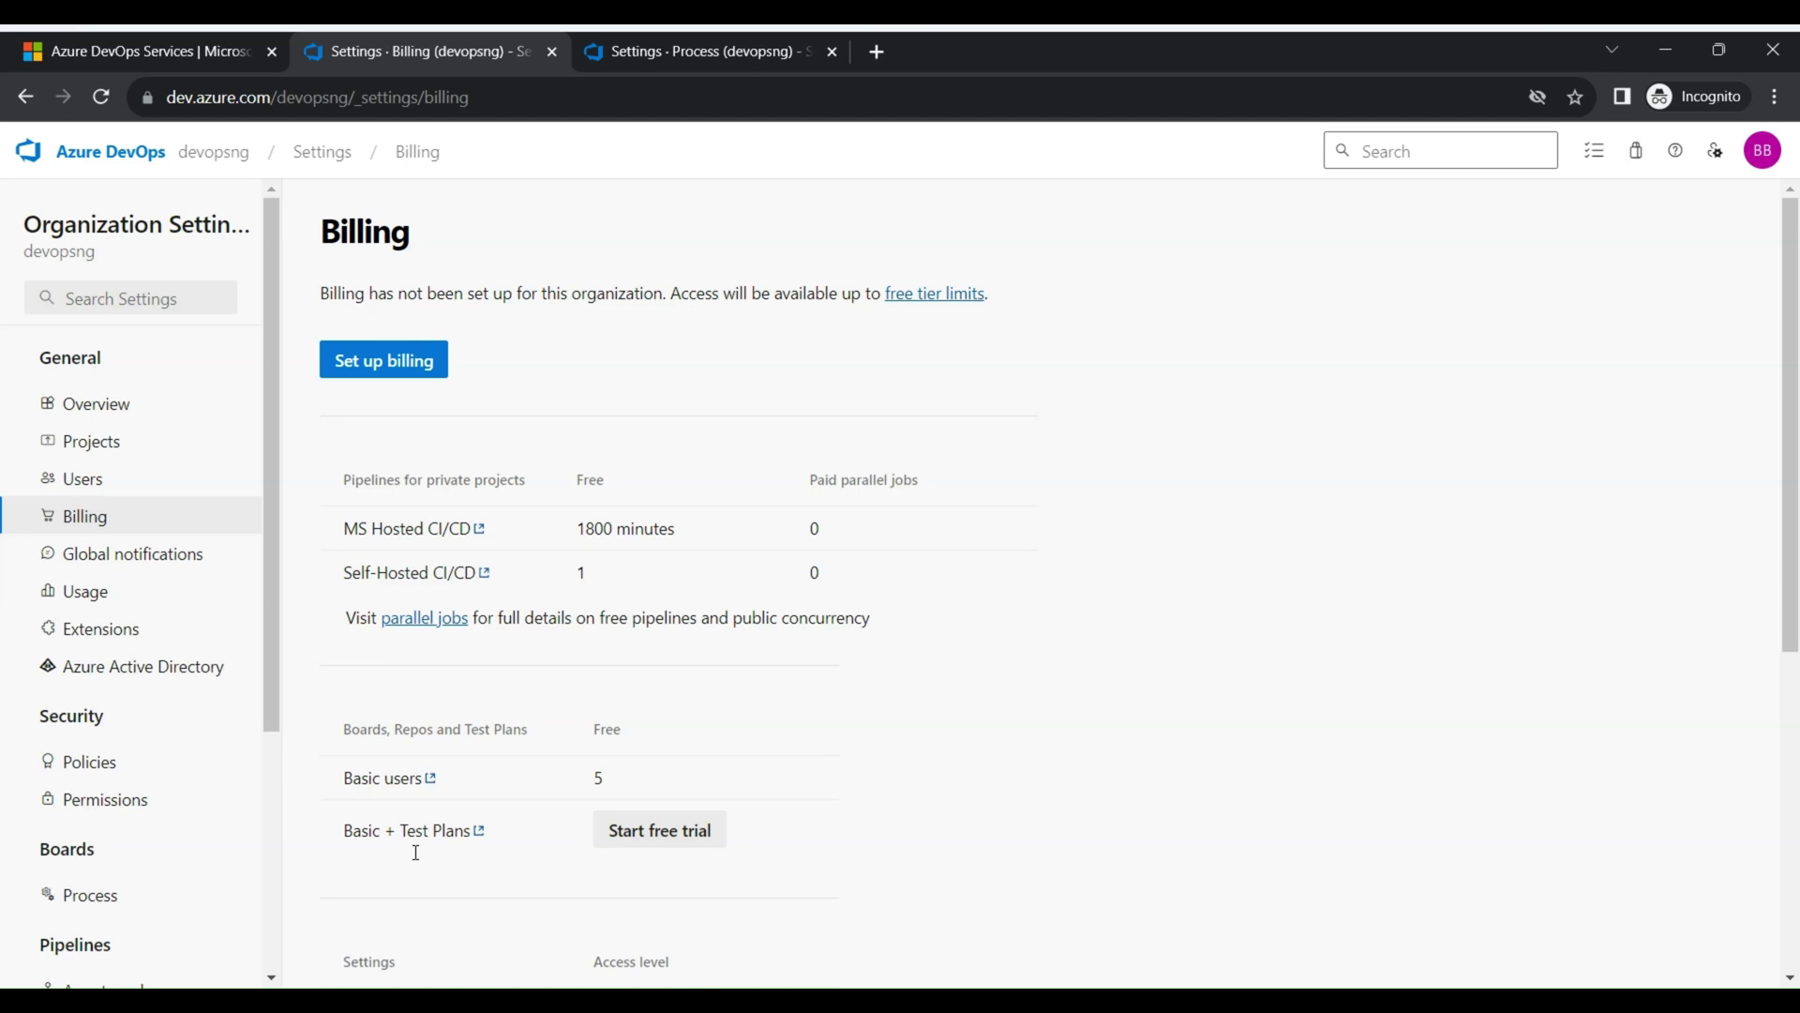
scroll(597, 718, "down", 2)
scroll(598, 712, "up", 2)
scroll(855, 551, "down", 3)
Review the Billing page, then move on to the organization's Global notifications settings
scroll(868, 586, "up", 3)
scroll(869, 578, "down", 1)
scroll(872, 586, "down", 1)
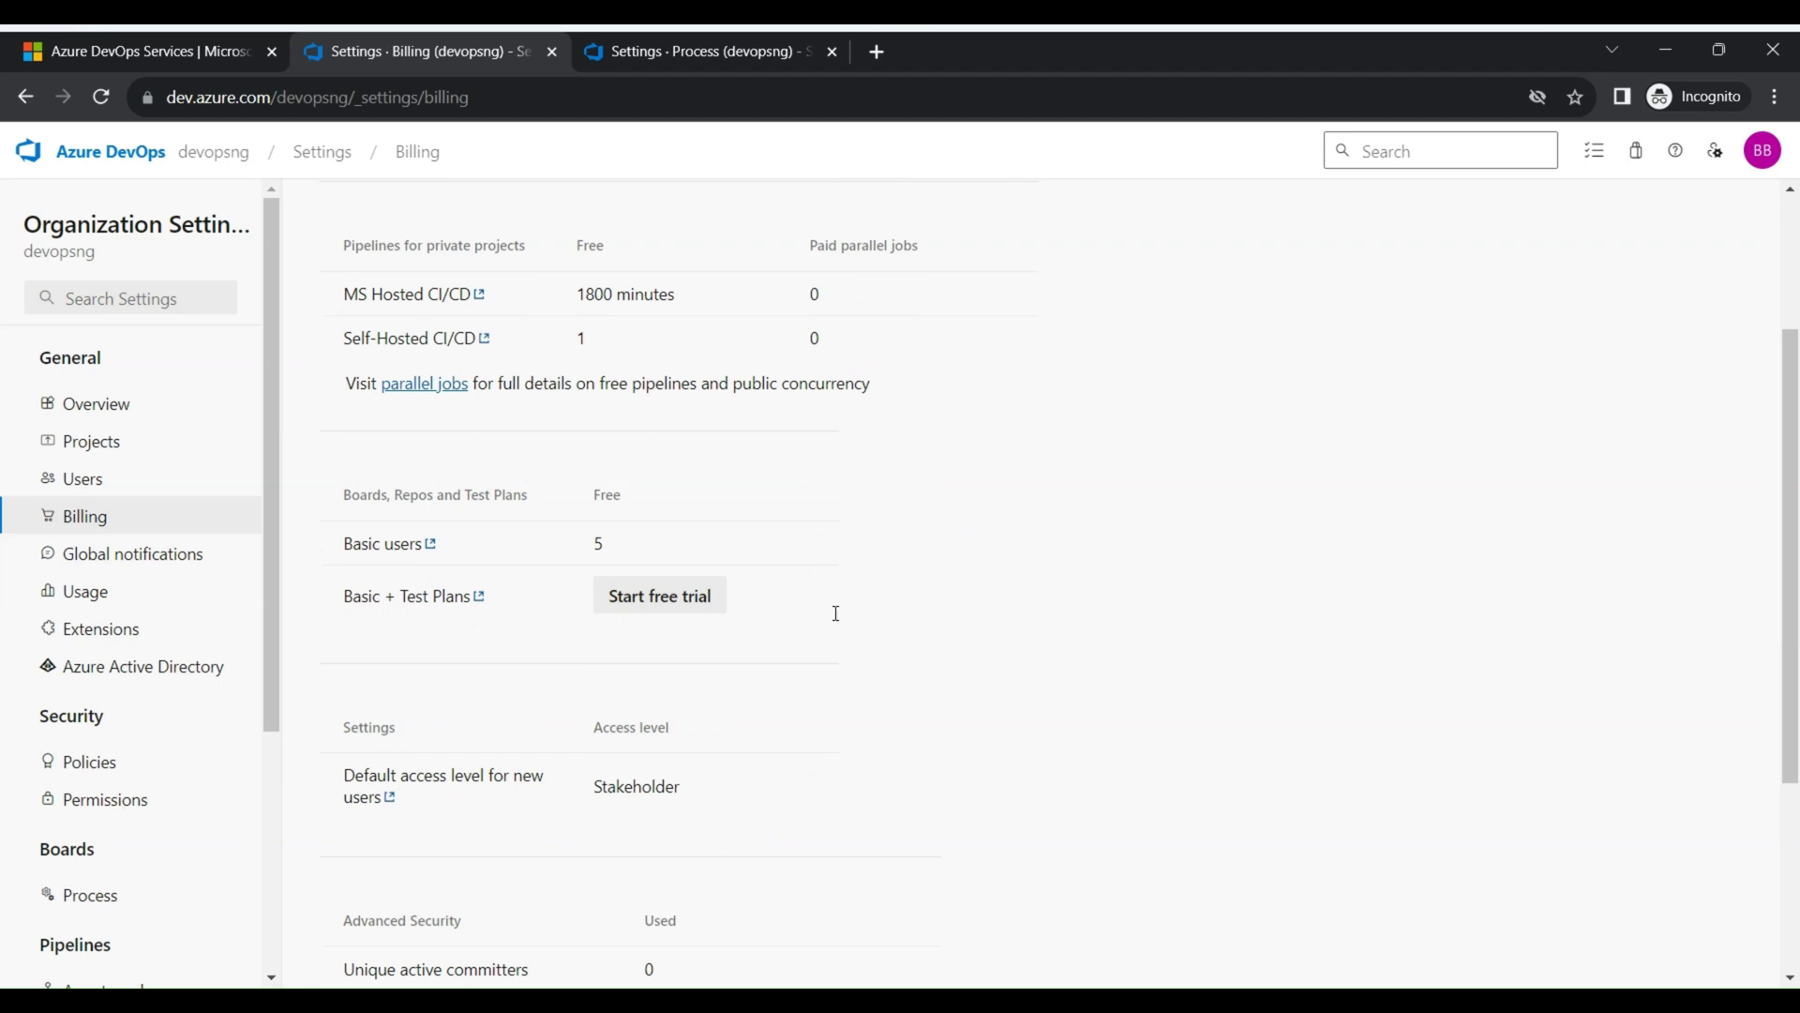
scroll(830, 598, "down", 3)
scroll(830, 597, "up", 4)
scroll(830, 600, "down", 3)
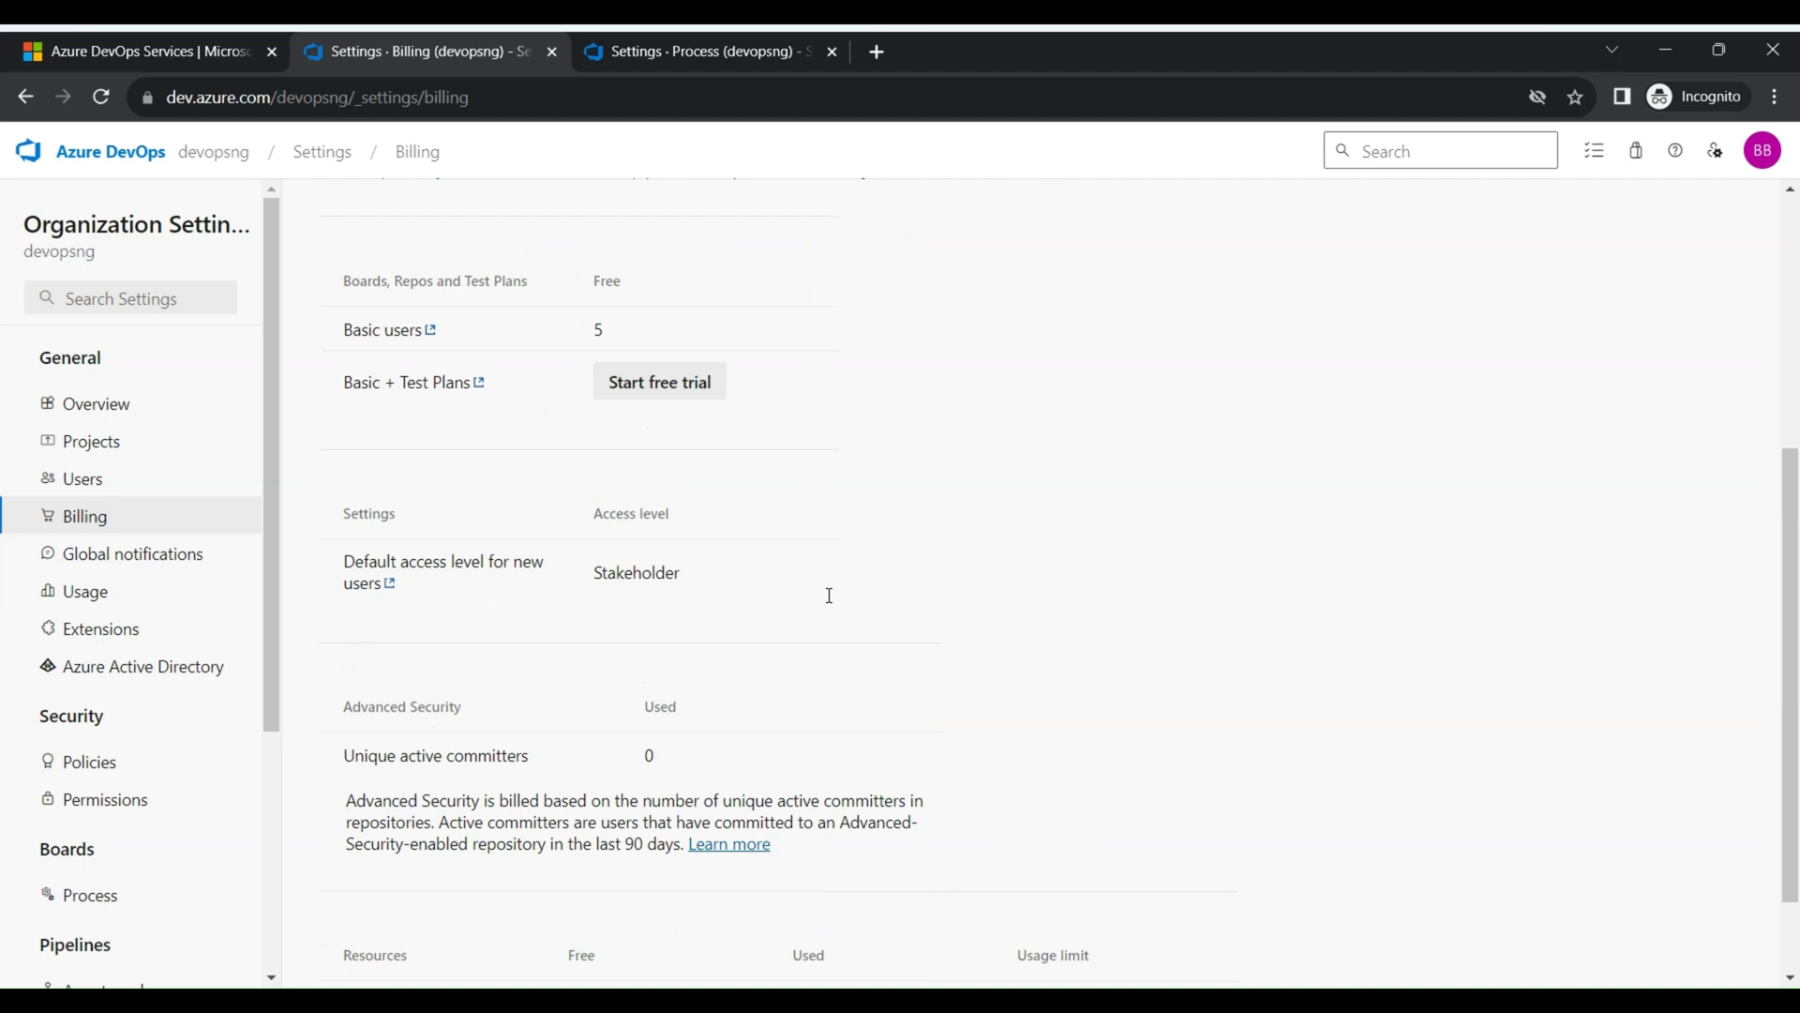
scroll(828, 596, "up", 4)
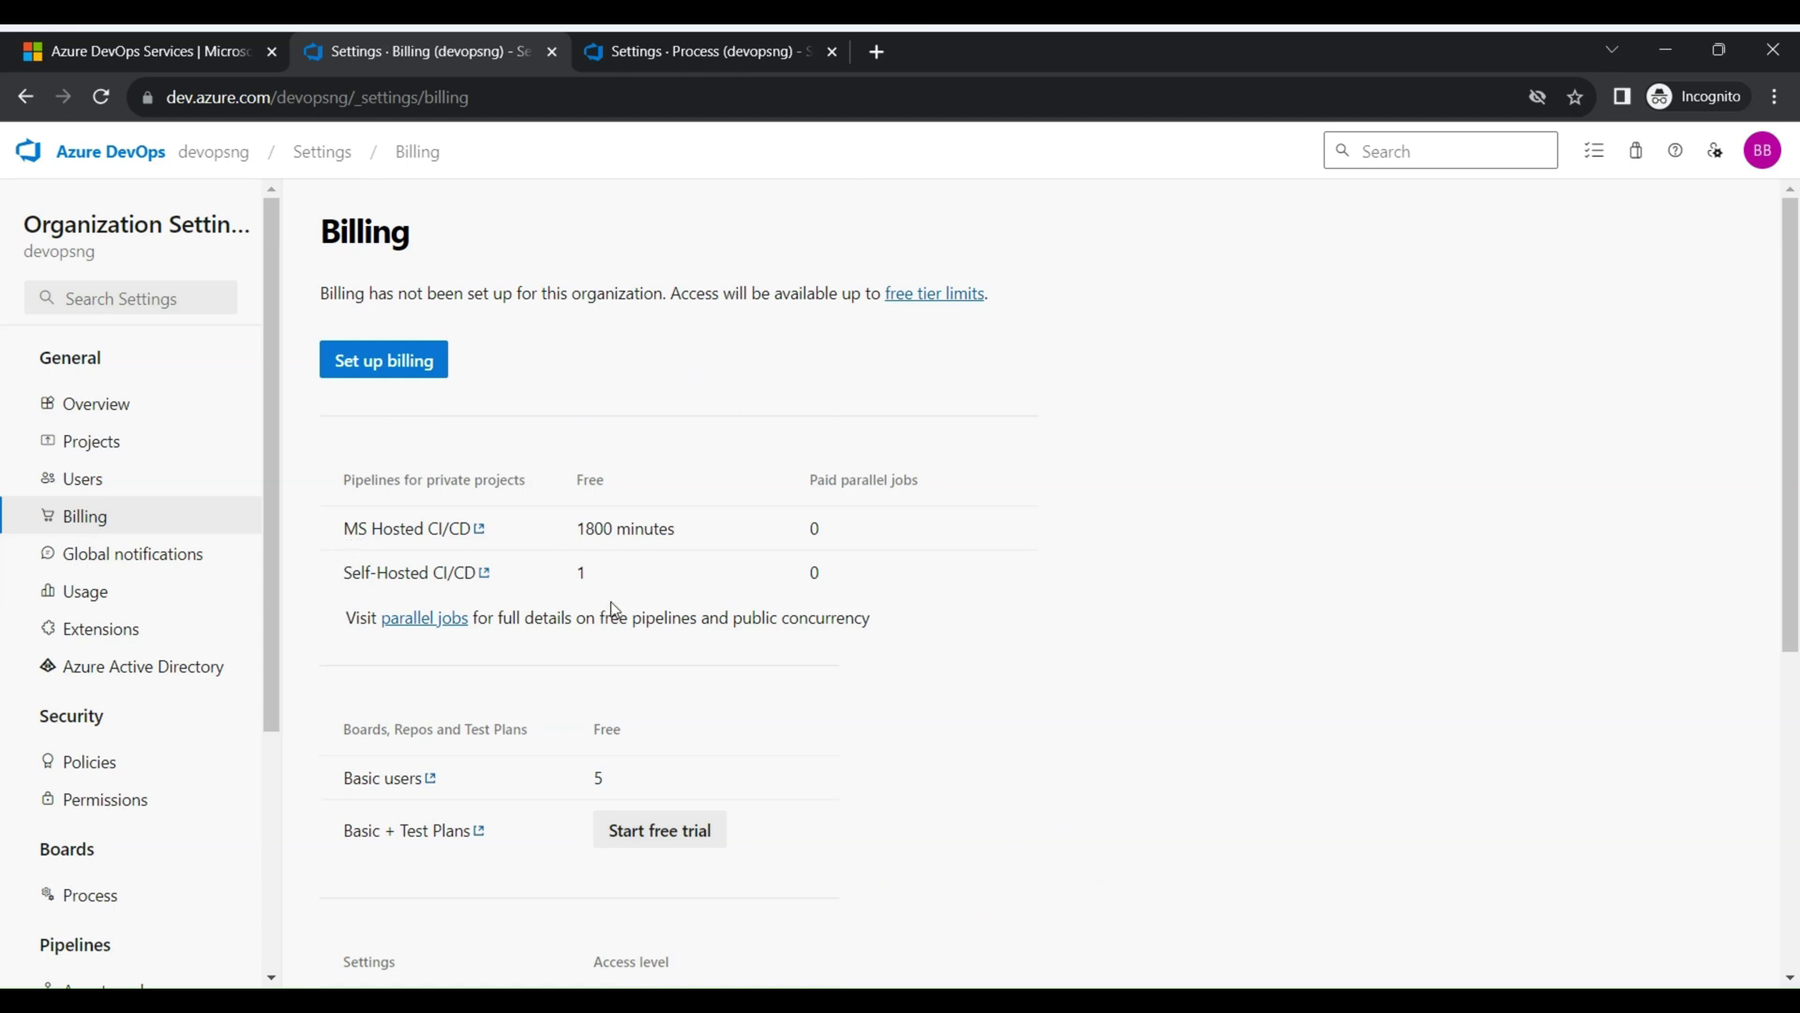
scroll(608, 605, "down", 3)
scroll(108, 654, "down", 3)
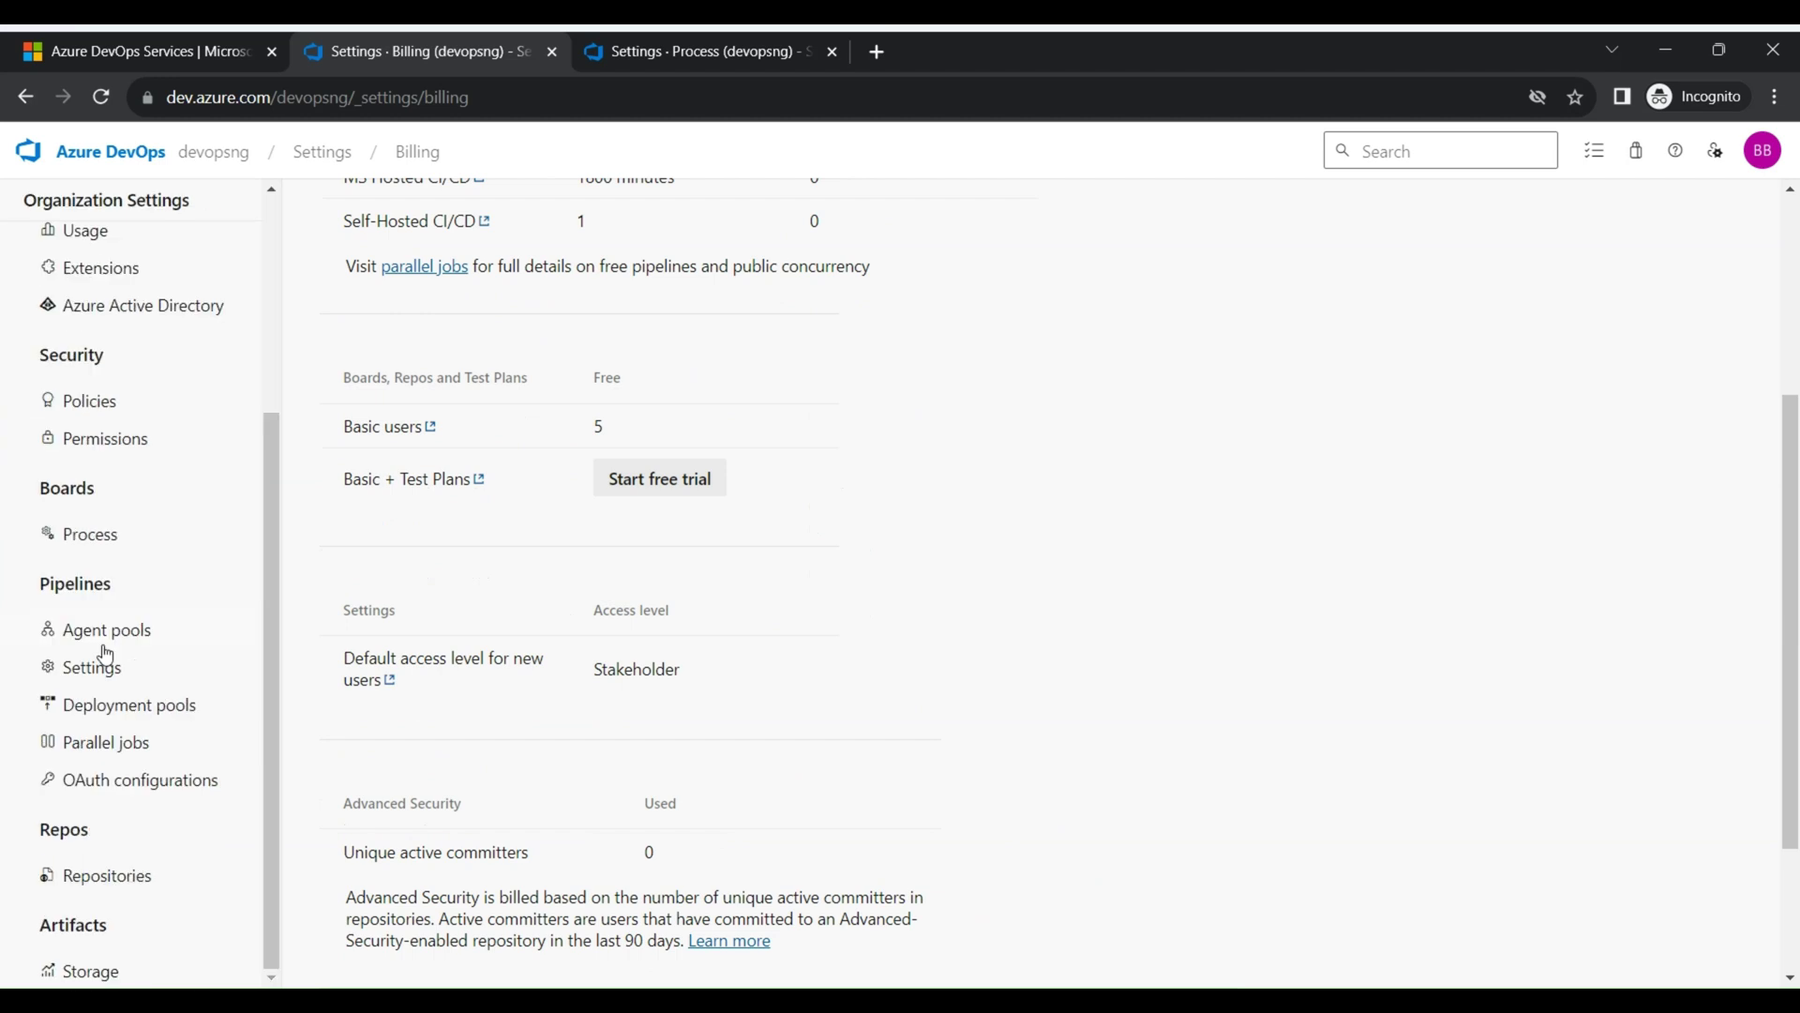
scroll(145, 667, "up", 4)
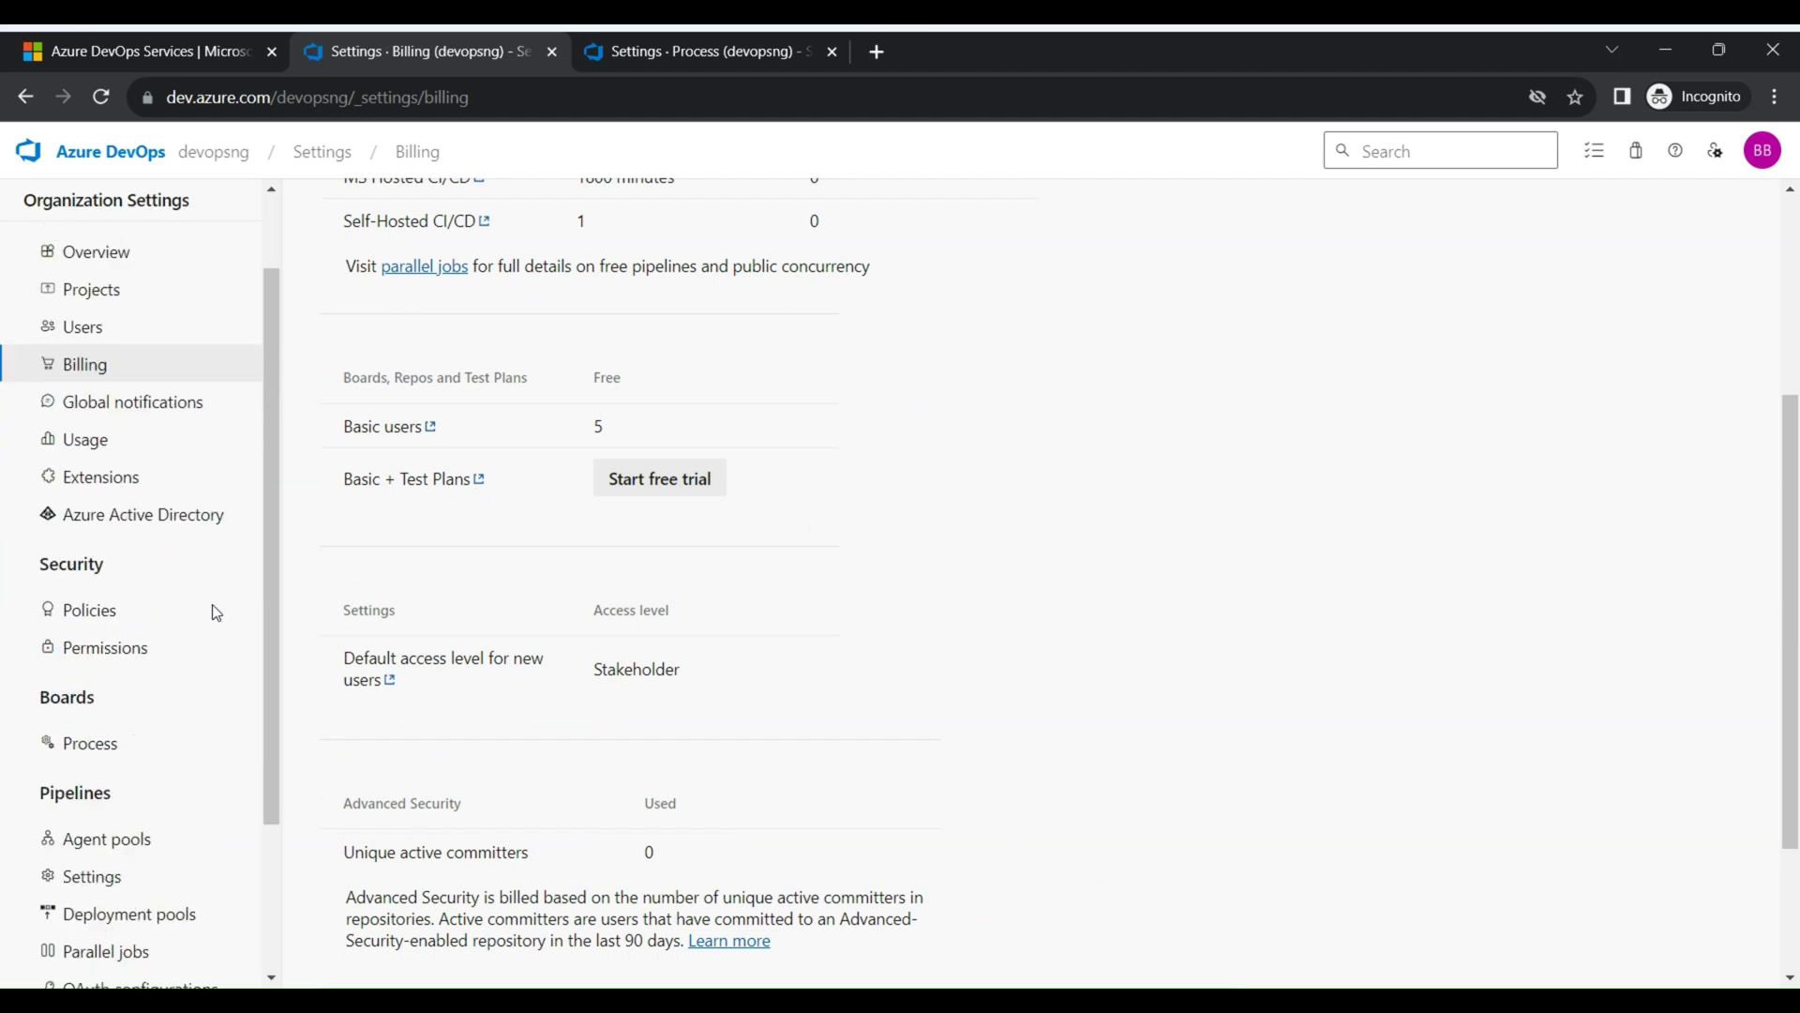
left_click(150, 565)
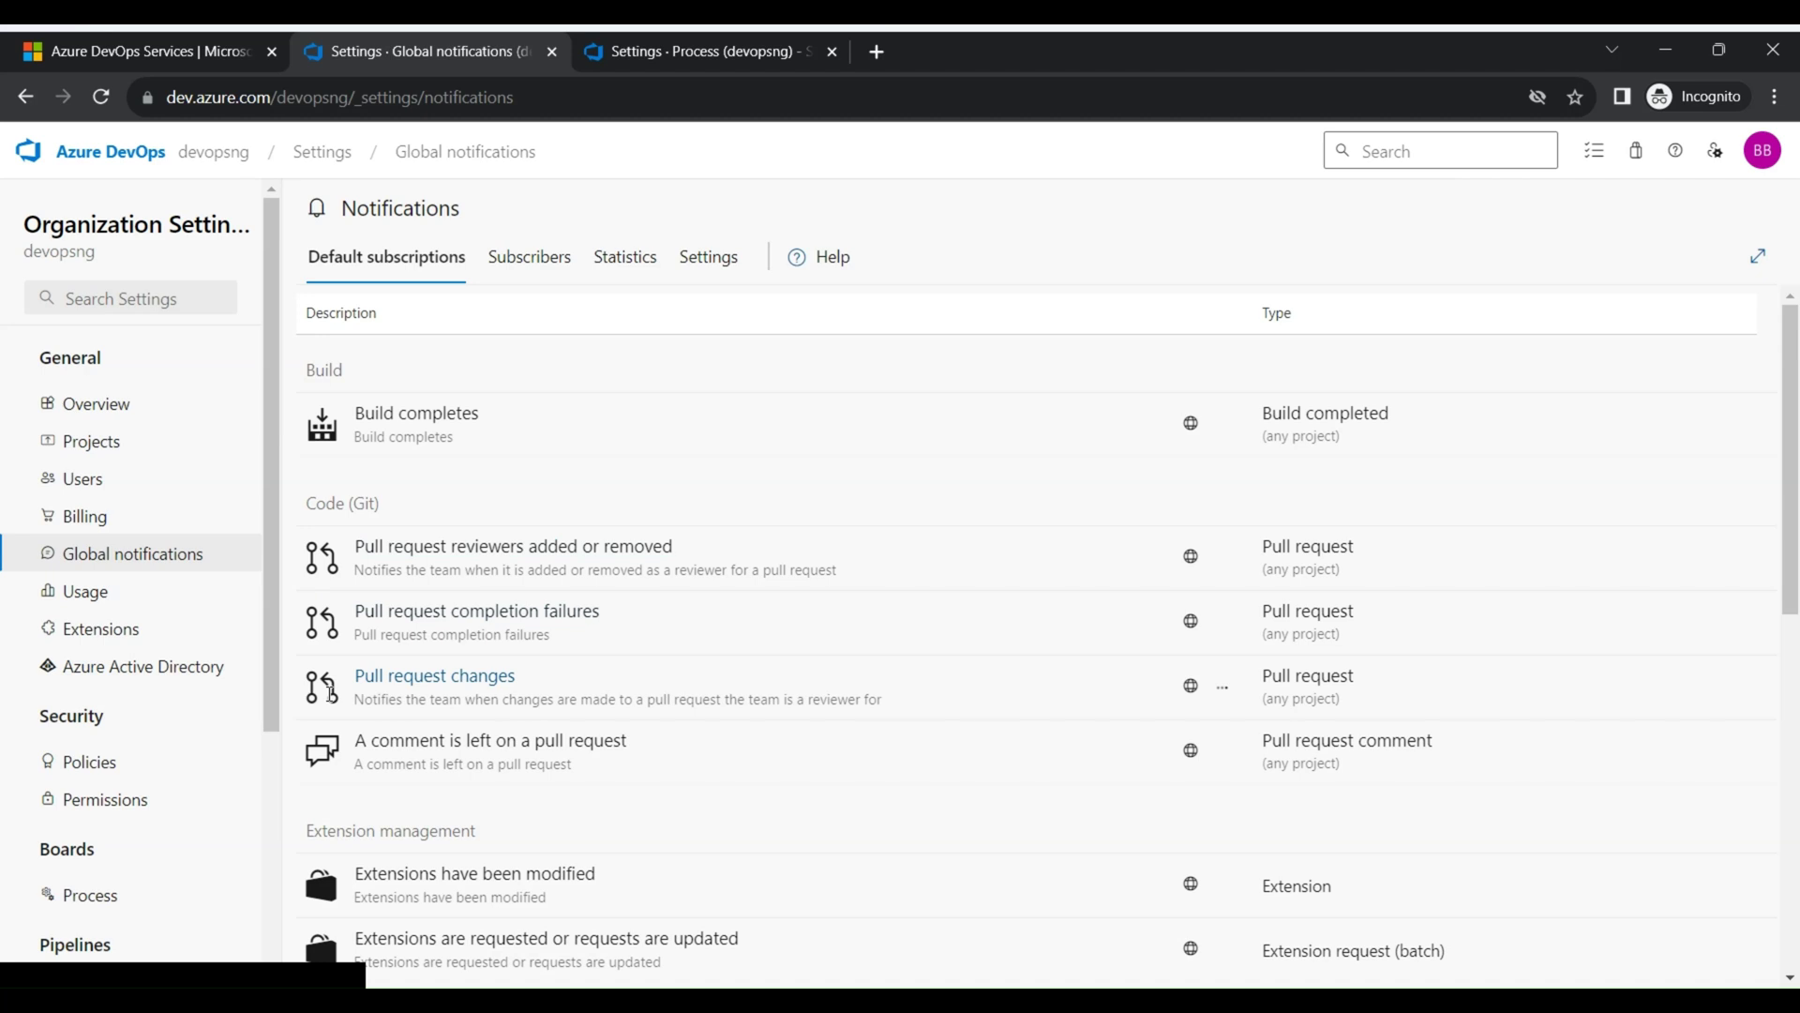
Open the organization's Usage page to see per-user request history
left_click(119, 590)
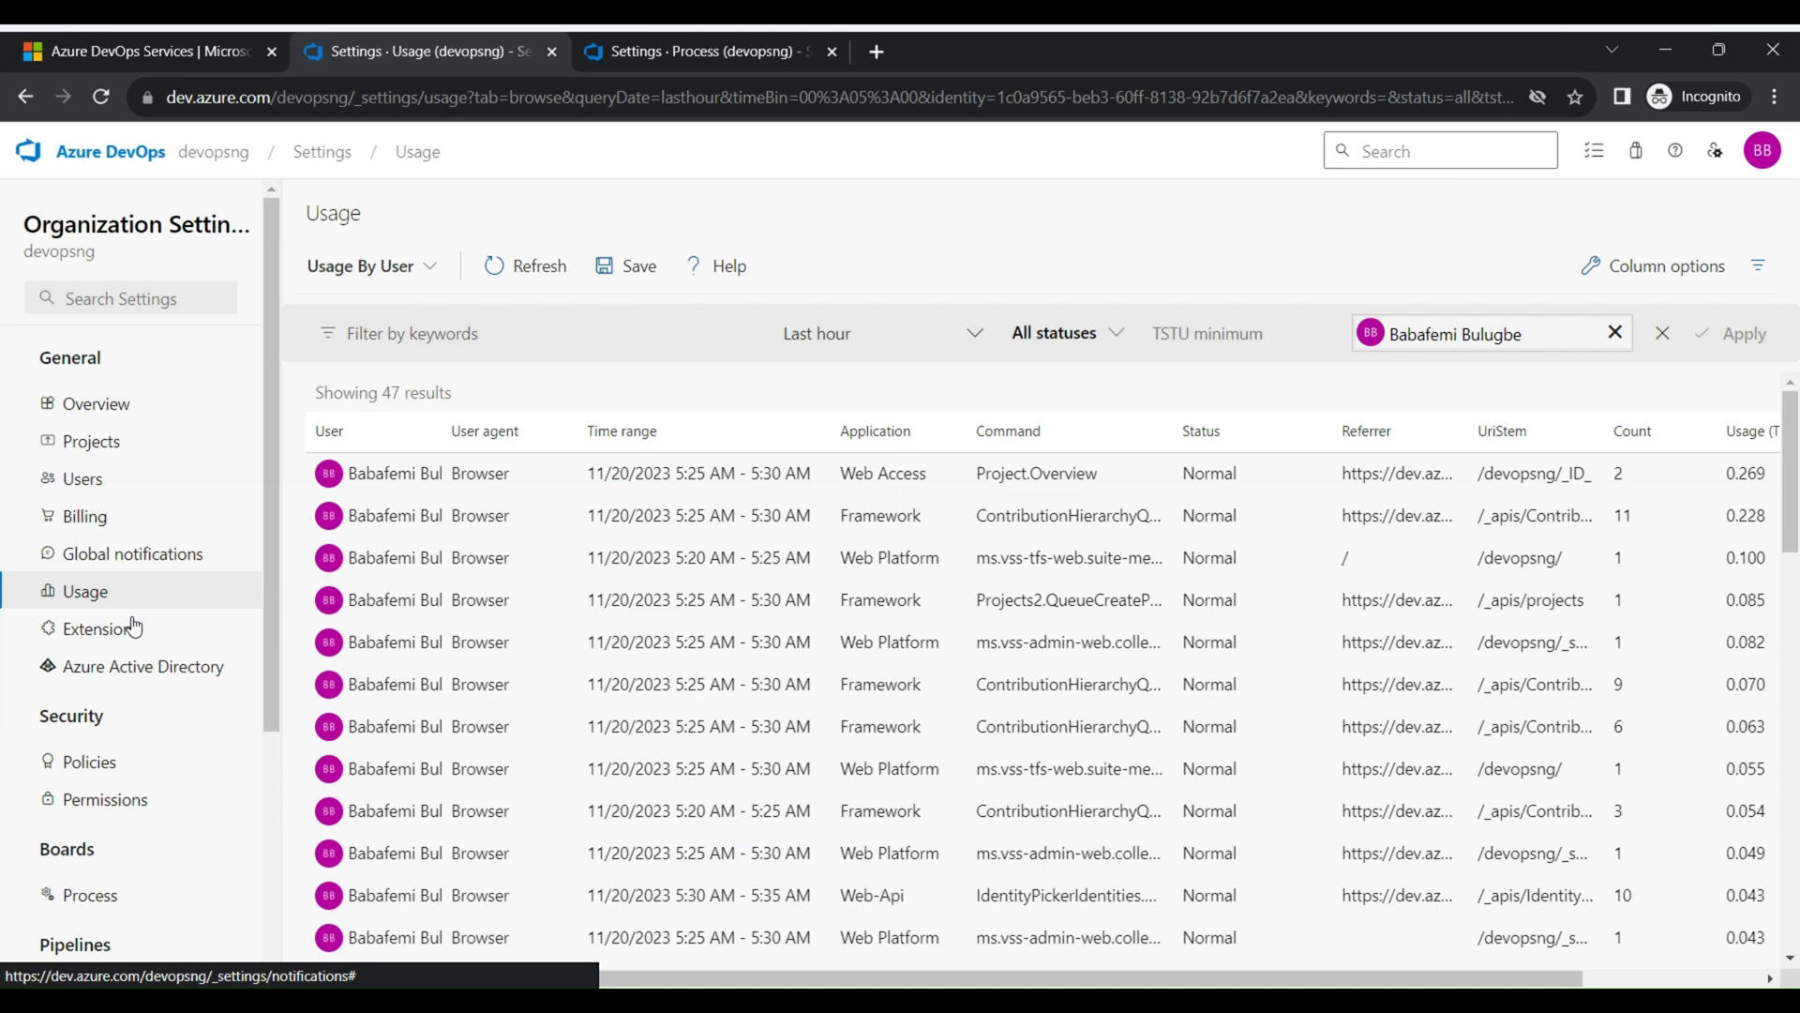
View the Azure Active Directory connection settings, then open the security Policies page
left_click(161, 668)
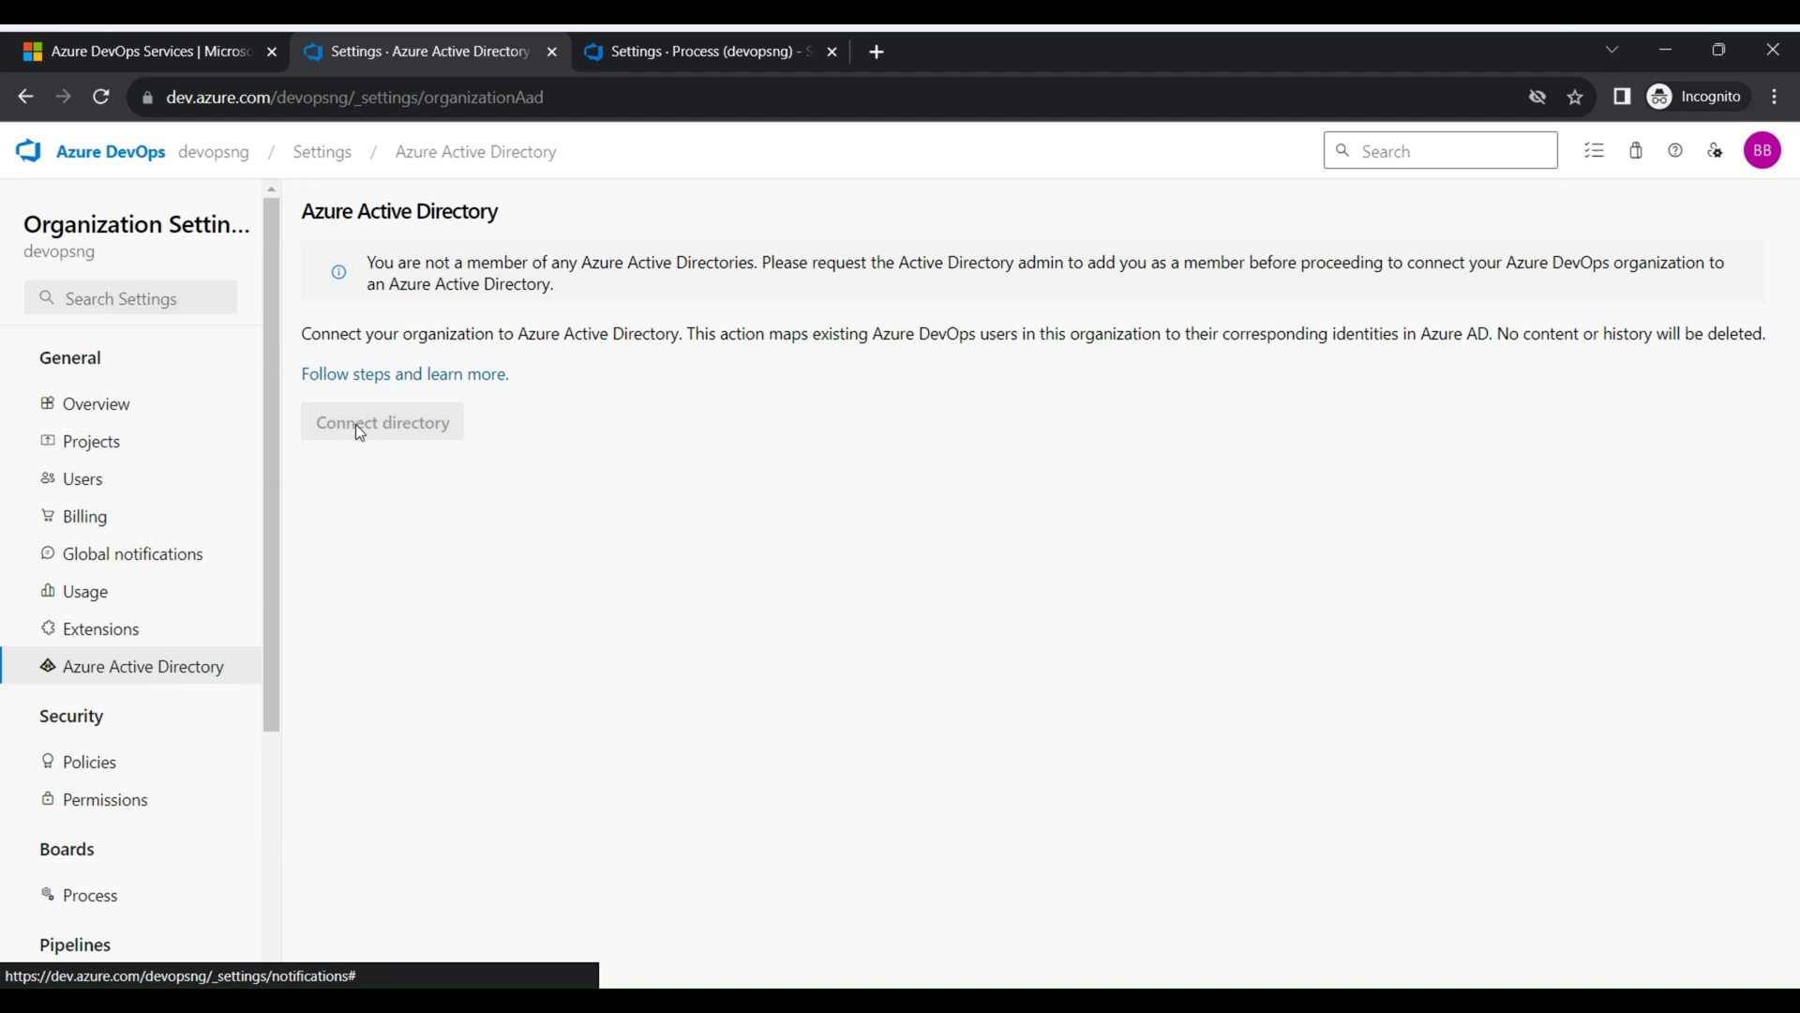
left_click(105, 765)
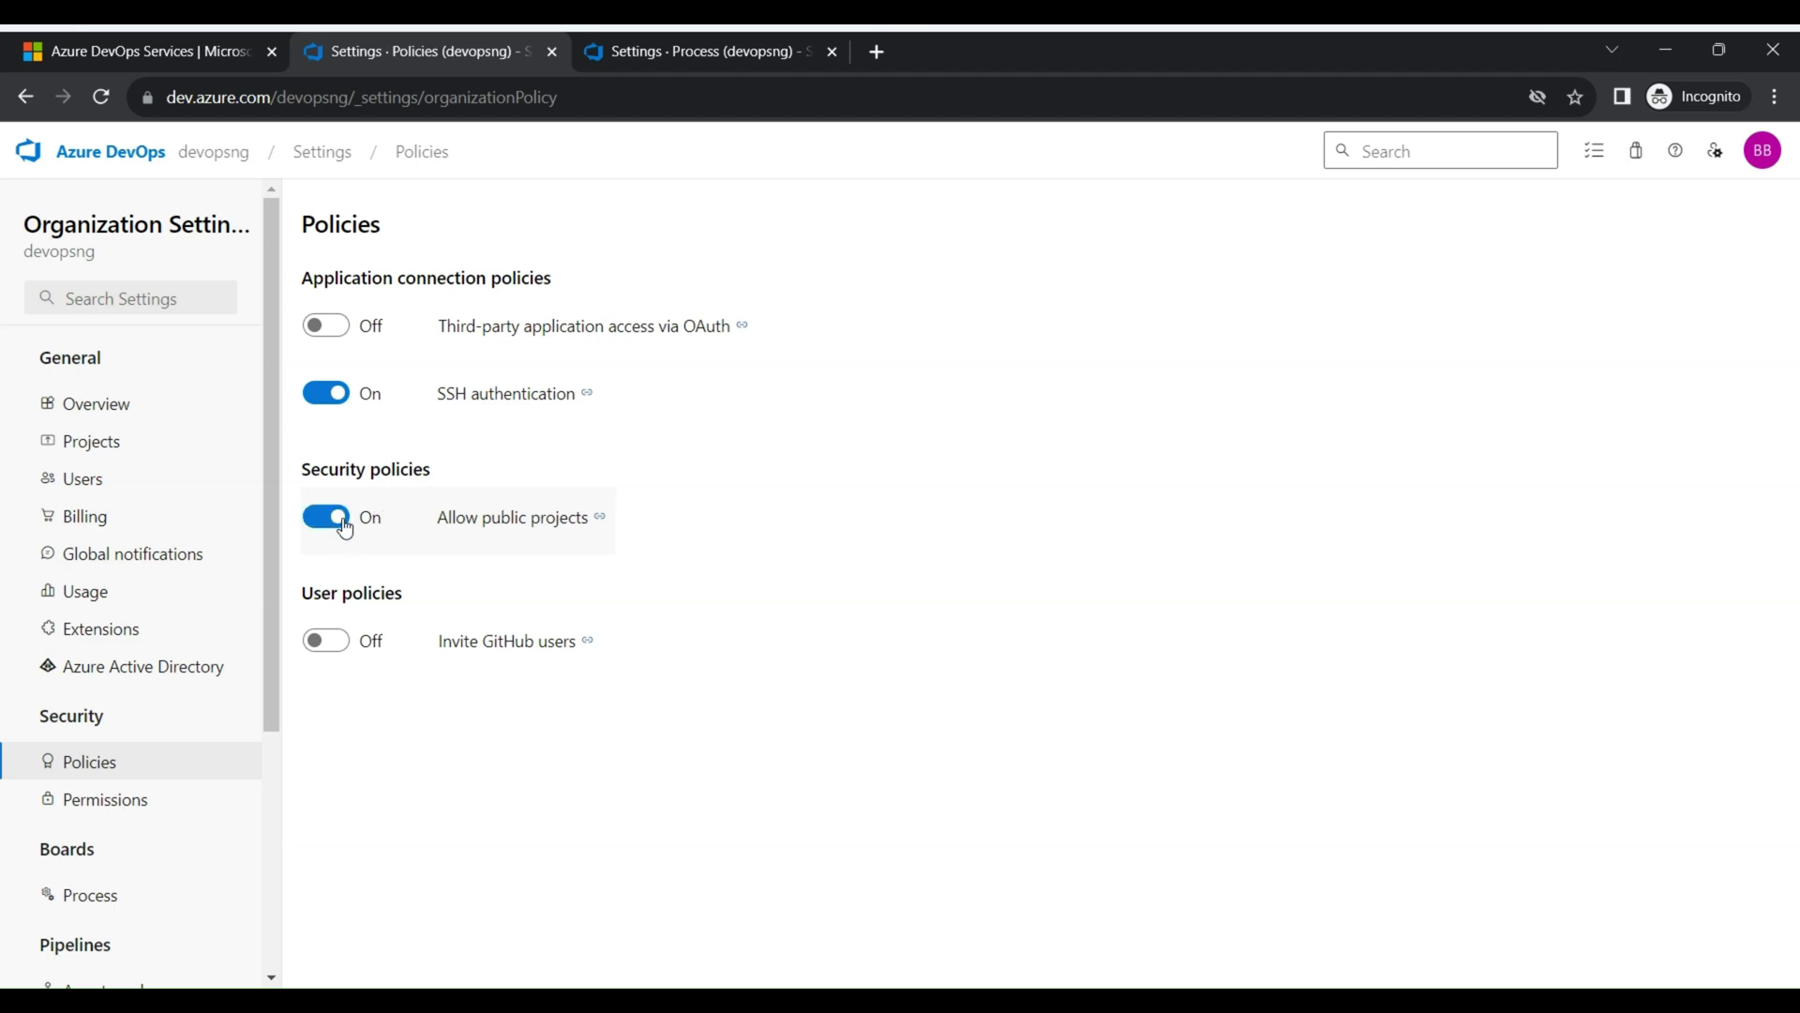
Turn on and save the Allow public projects policy, then open Agent pools
left_click(342, 522)
left_click(1129, 694)
scroll(188, 610, "down", 4)
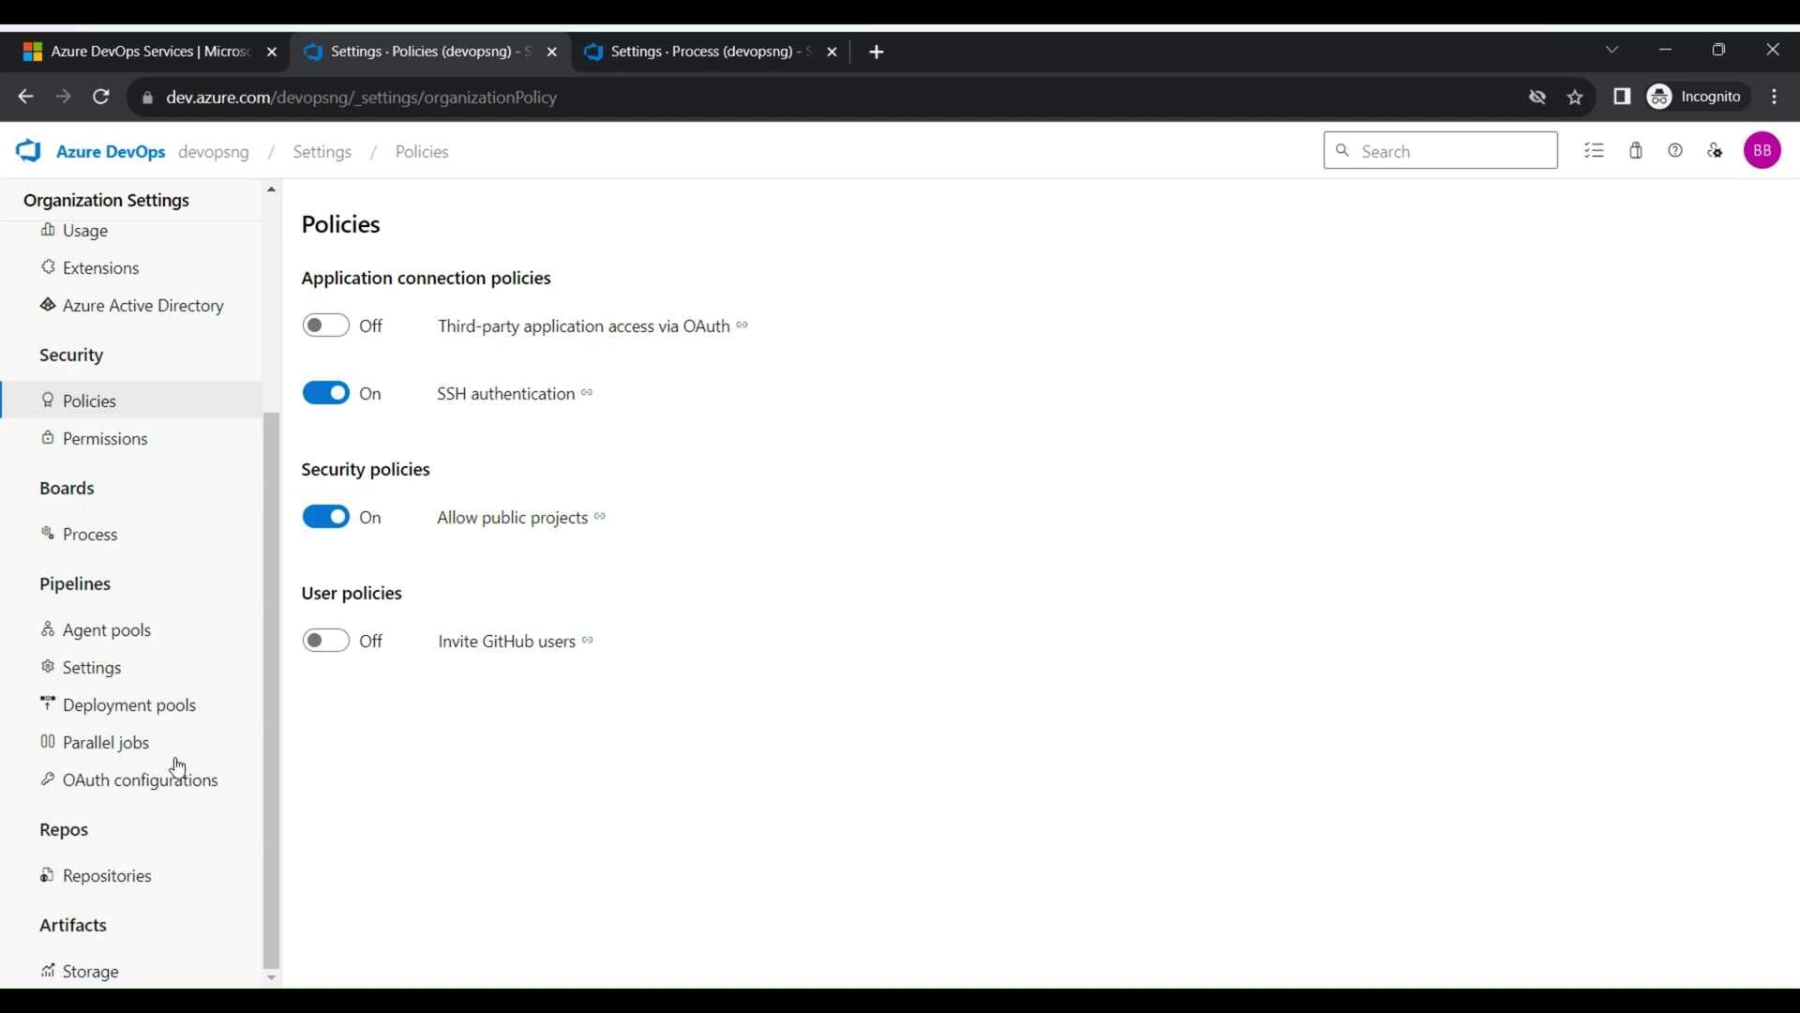
left_click(169, 635)
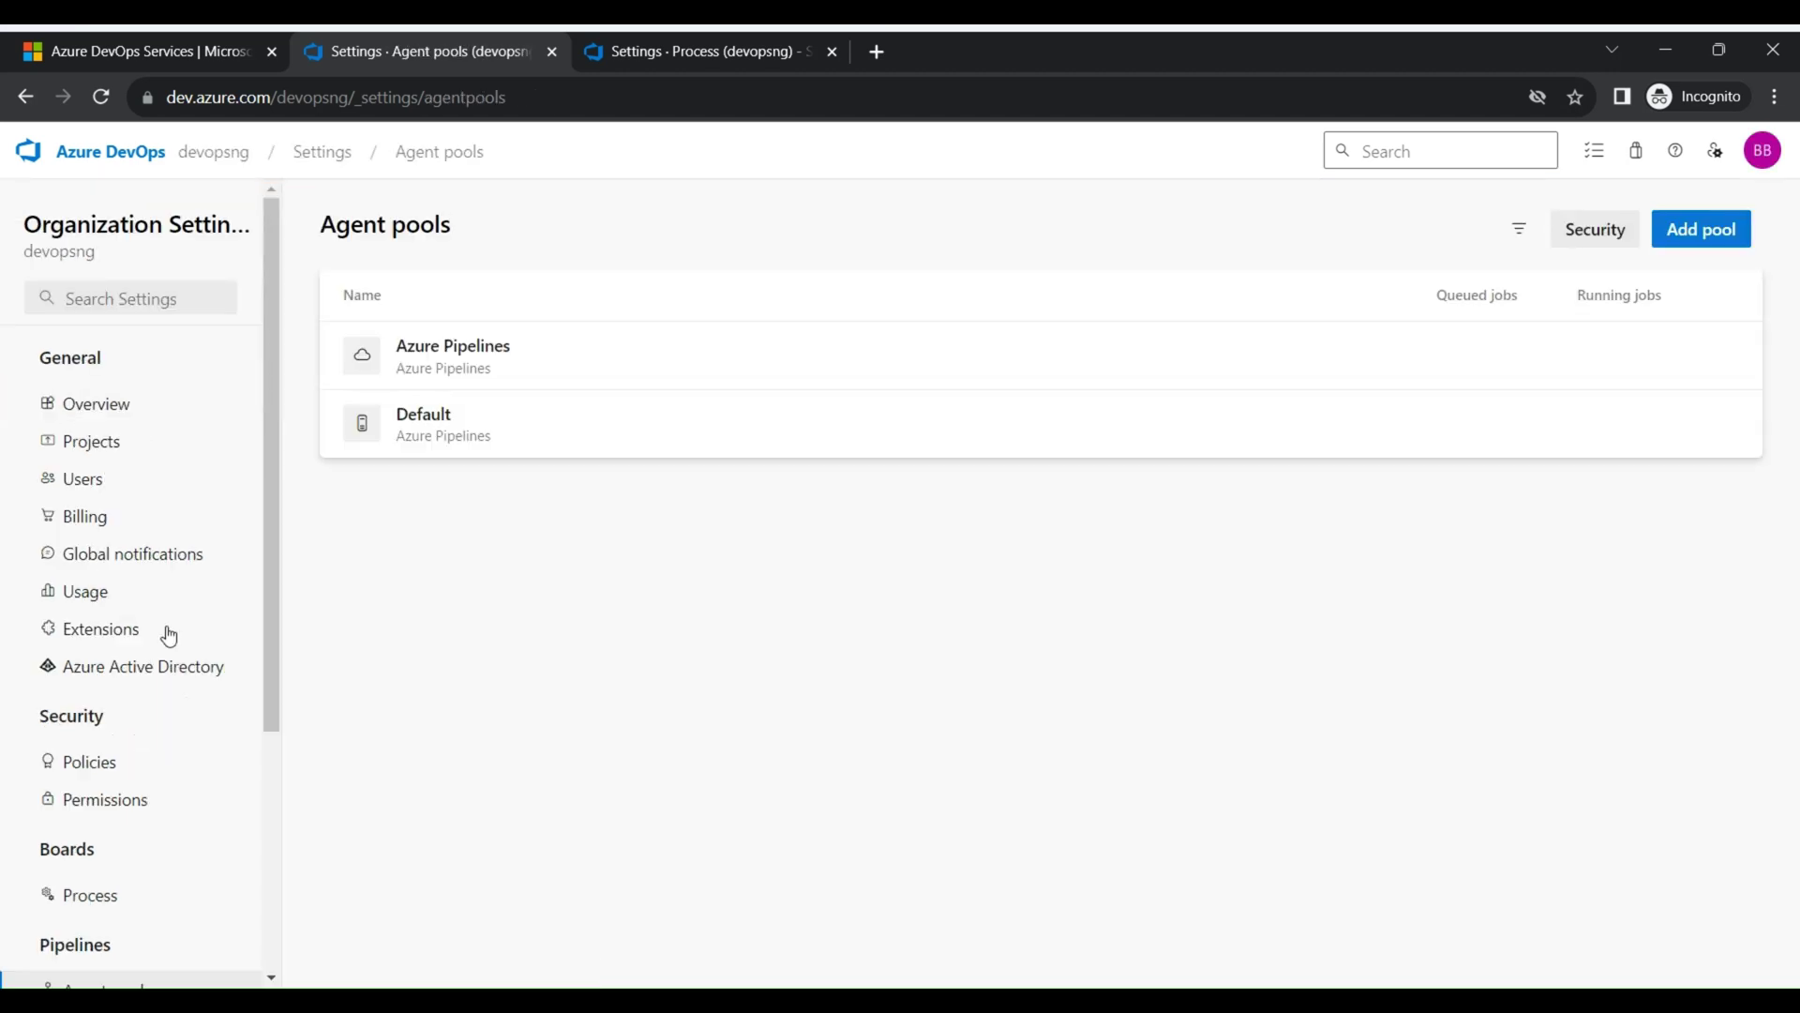
Open and reload Parallel jobs to check the free job limits, then go back
left_click(141, 750)
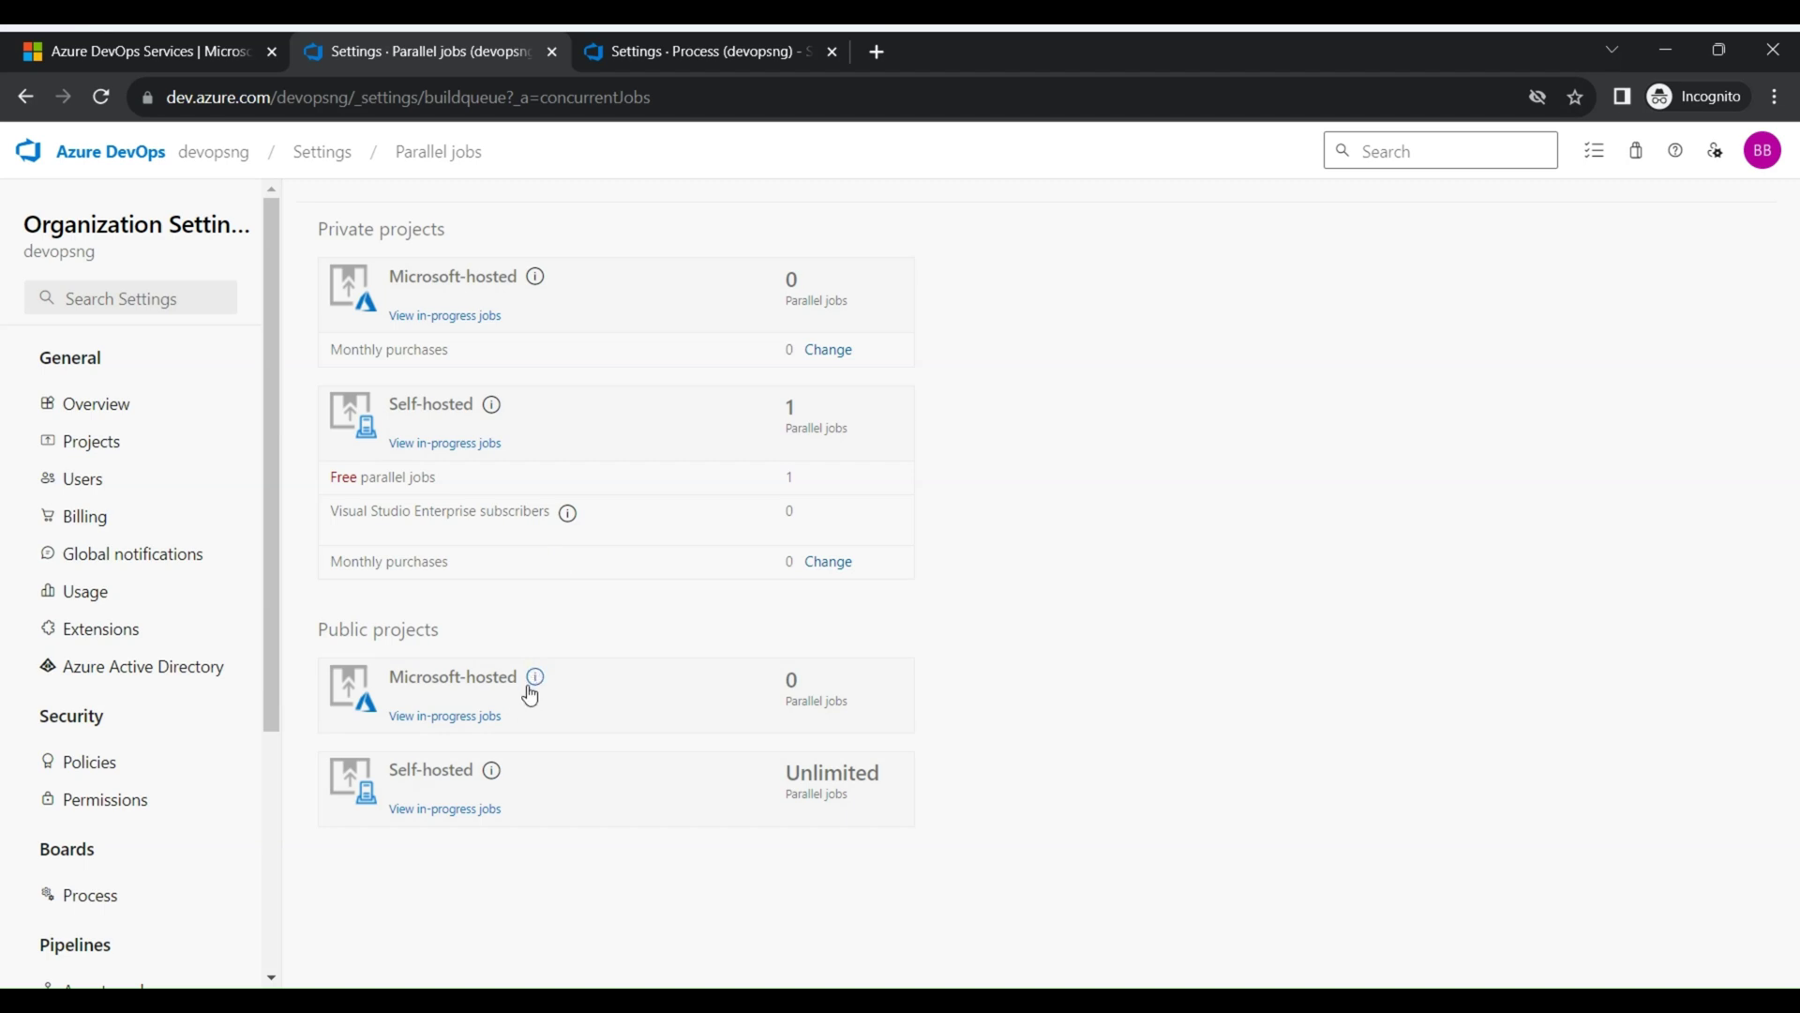
right_click(429, 727)
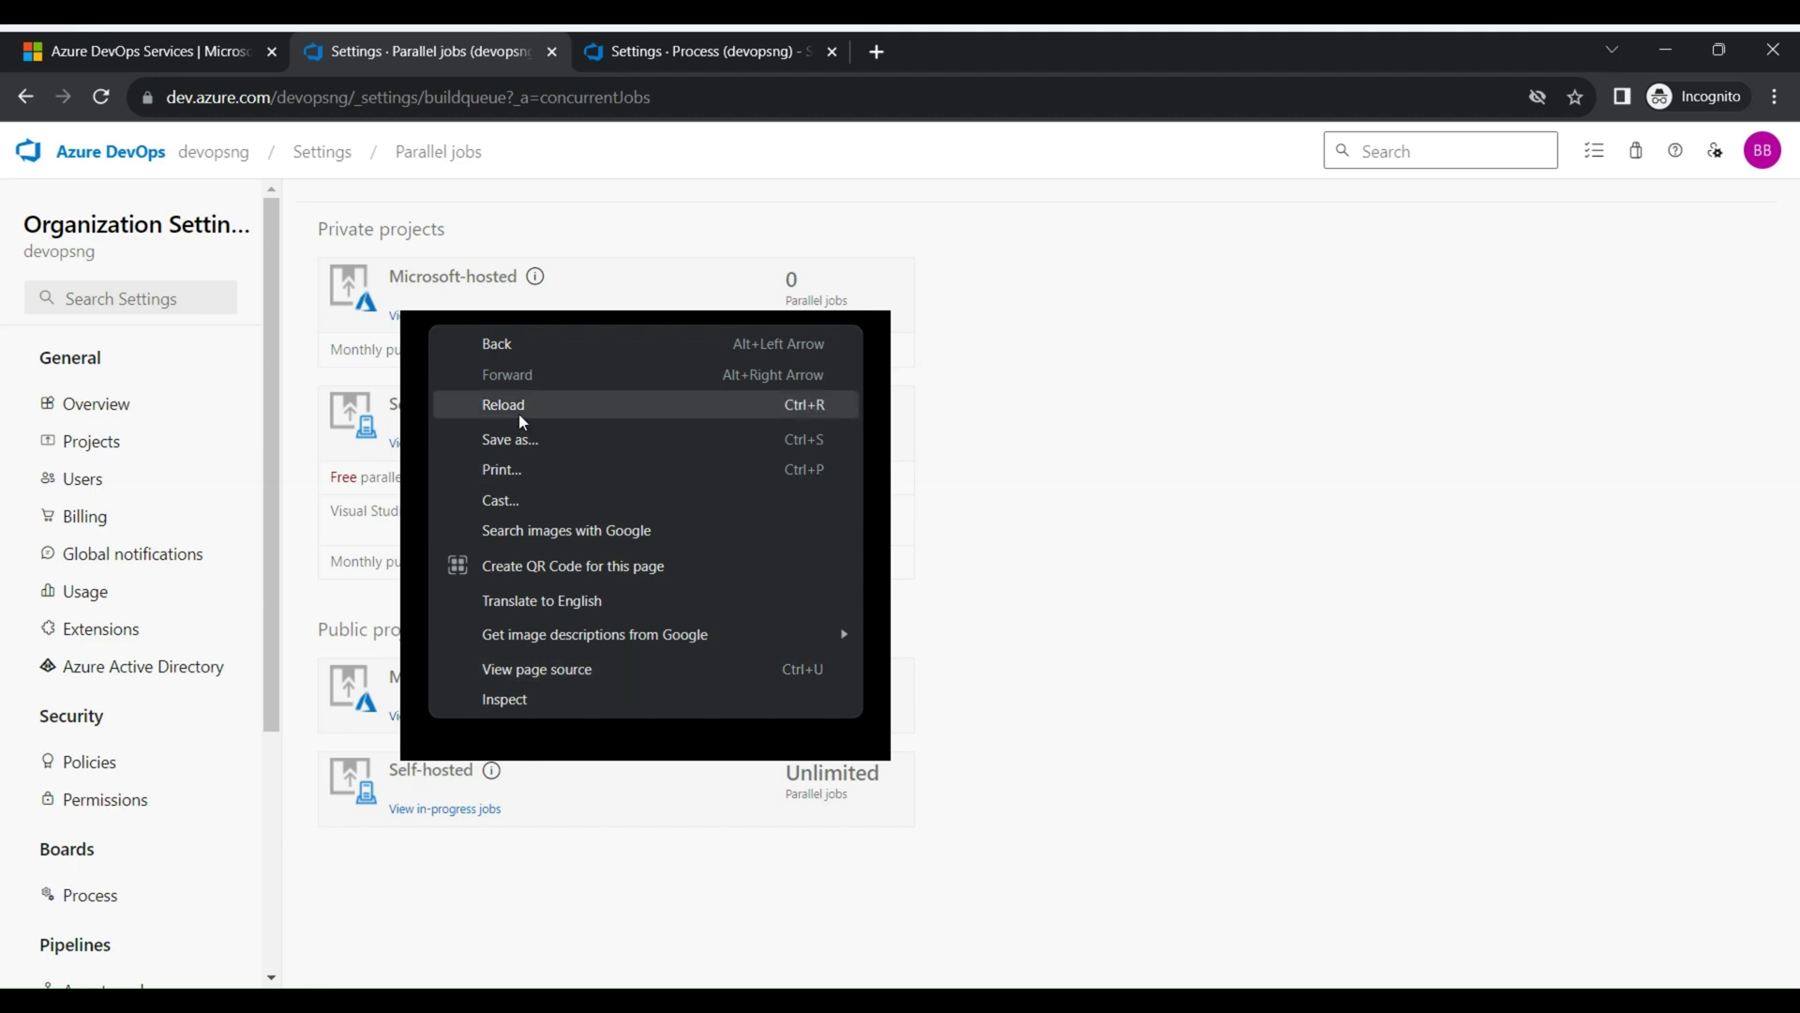
left_click(885, 722)
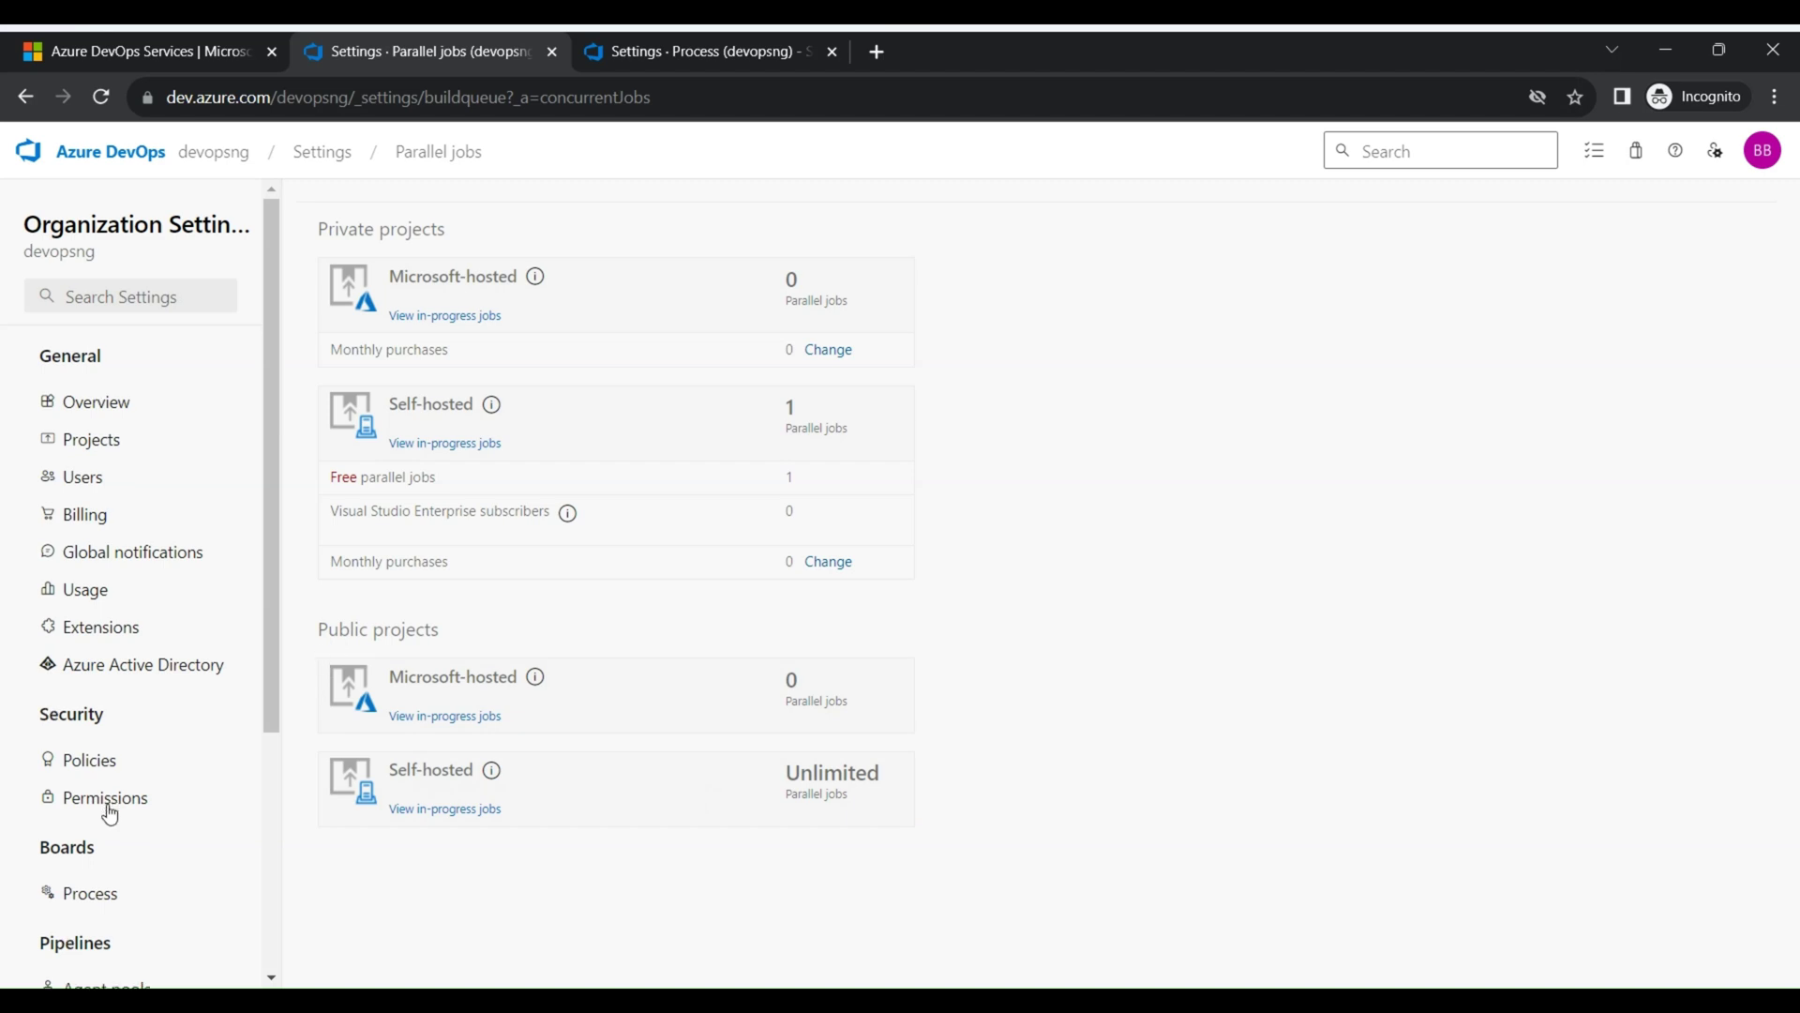
scroll(104, 804, "down", 4)
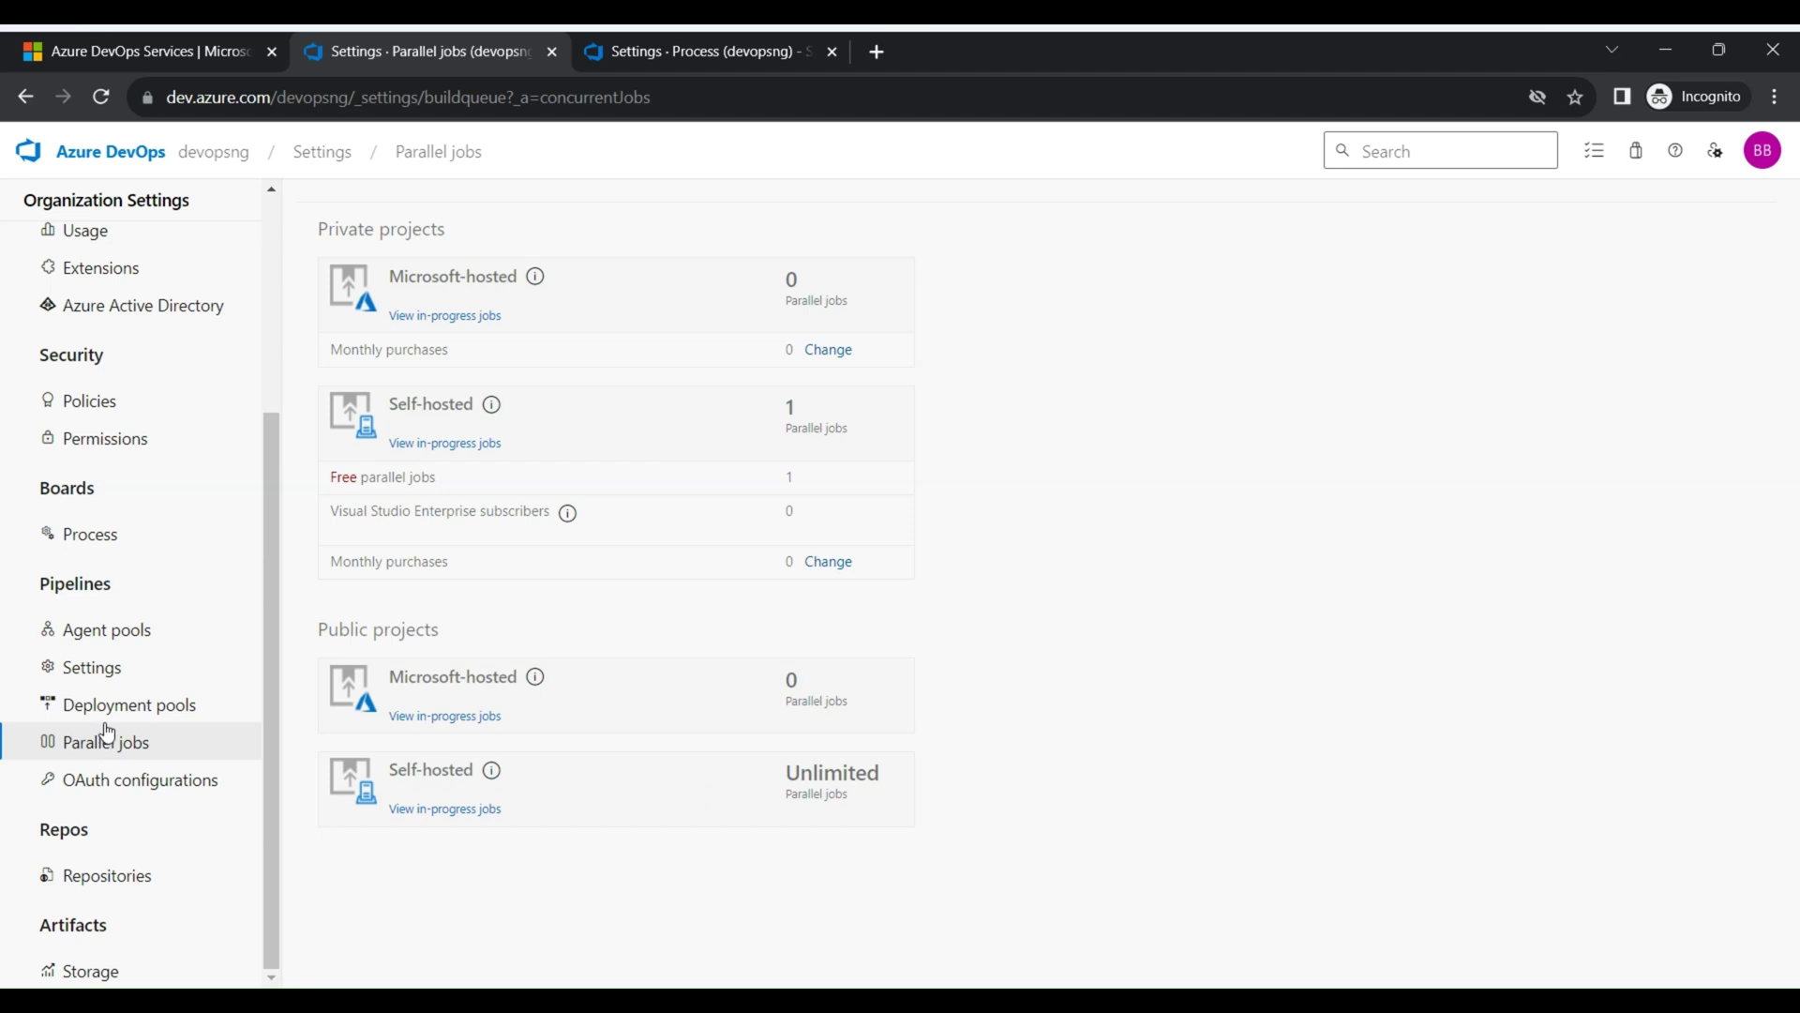
scroll(111, 671, "up", 4)
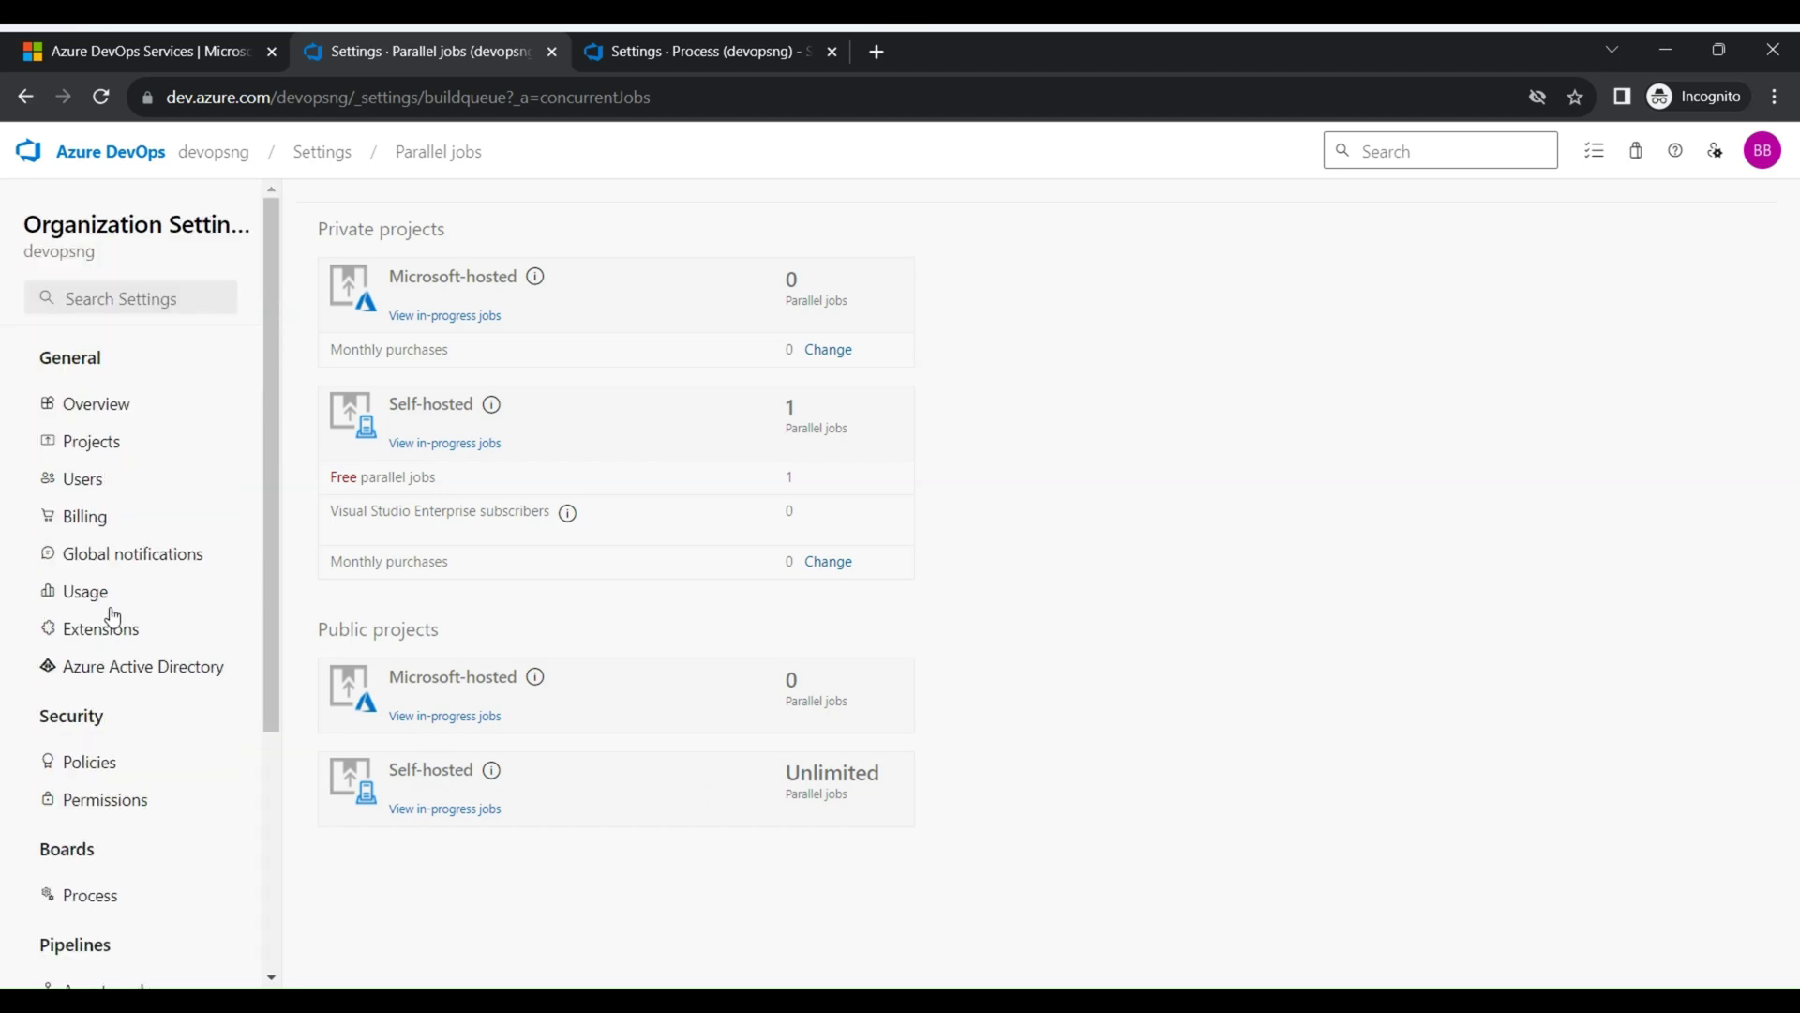
left_click(28, 97)
left_click(28, 98)
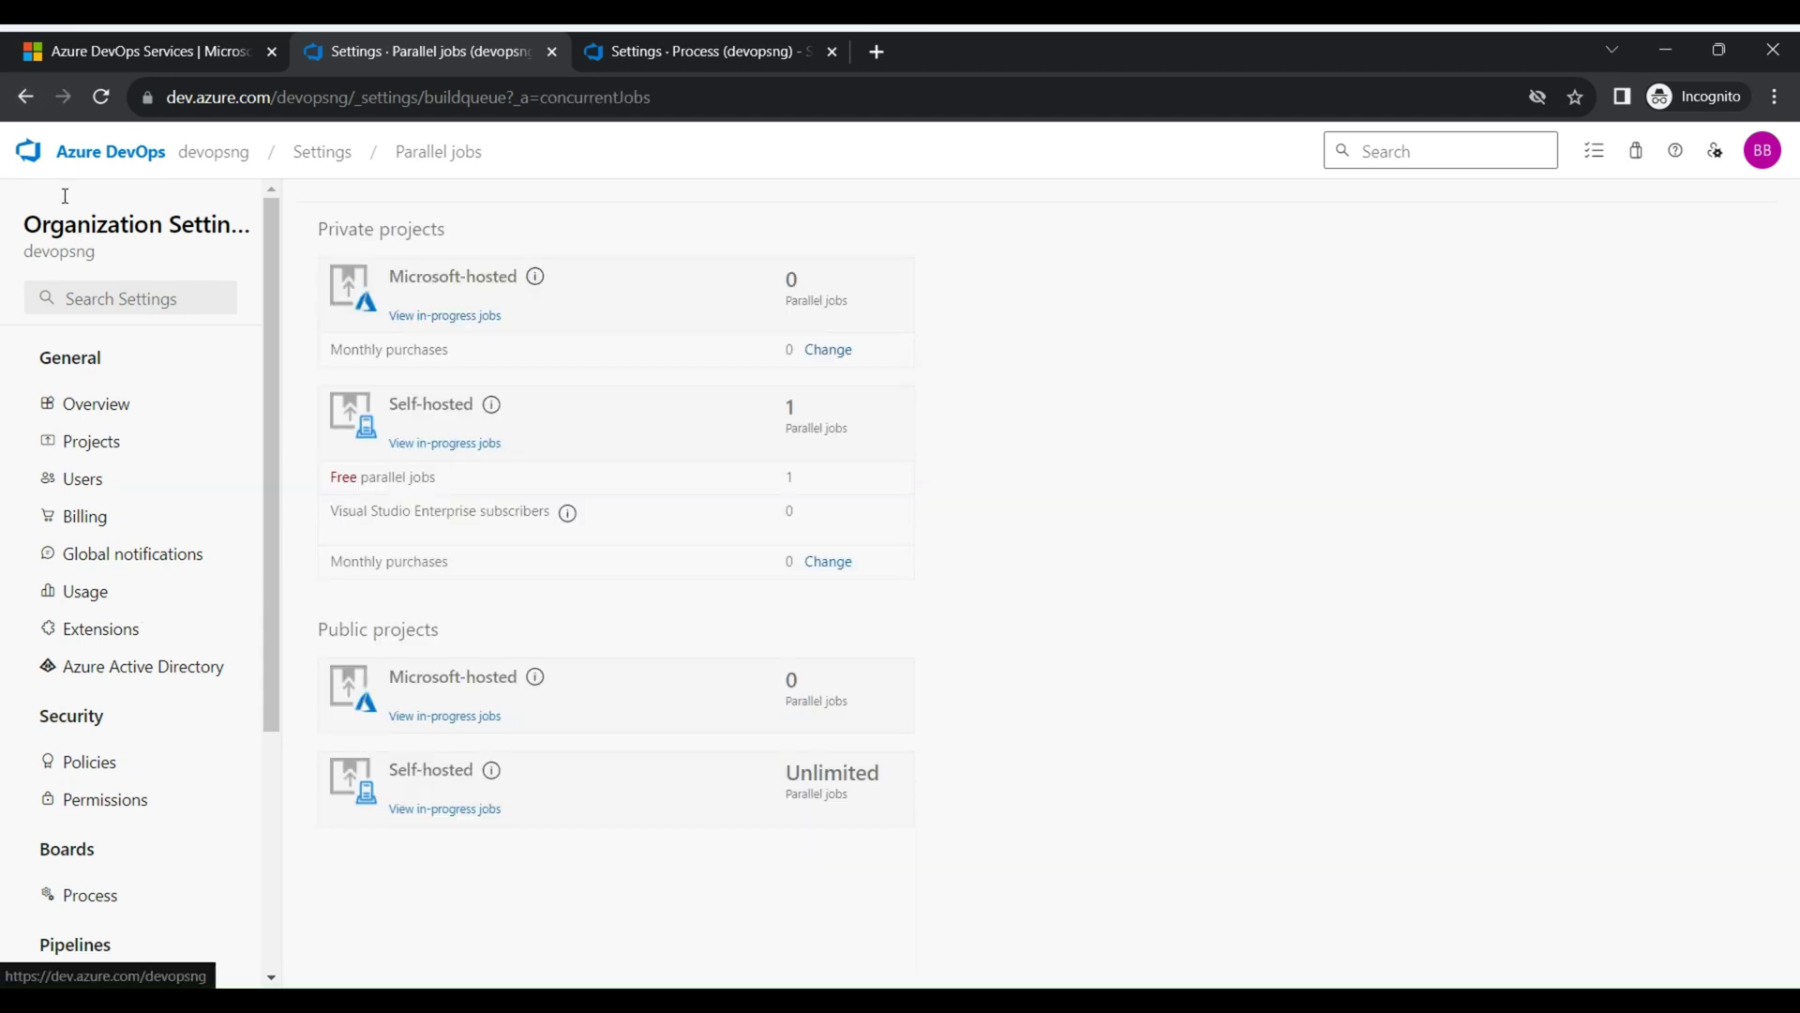
Preview a public new project's version control and process options without creating it, then open Organization settings
left_click(208, 160)
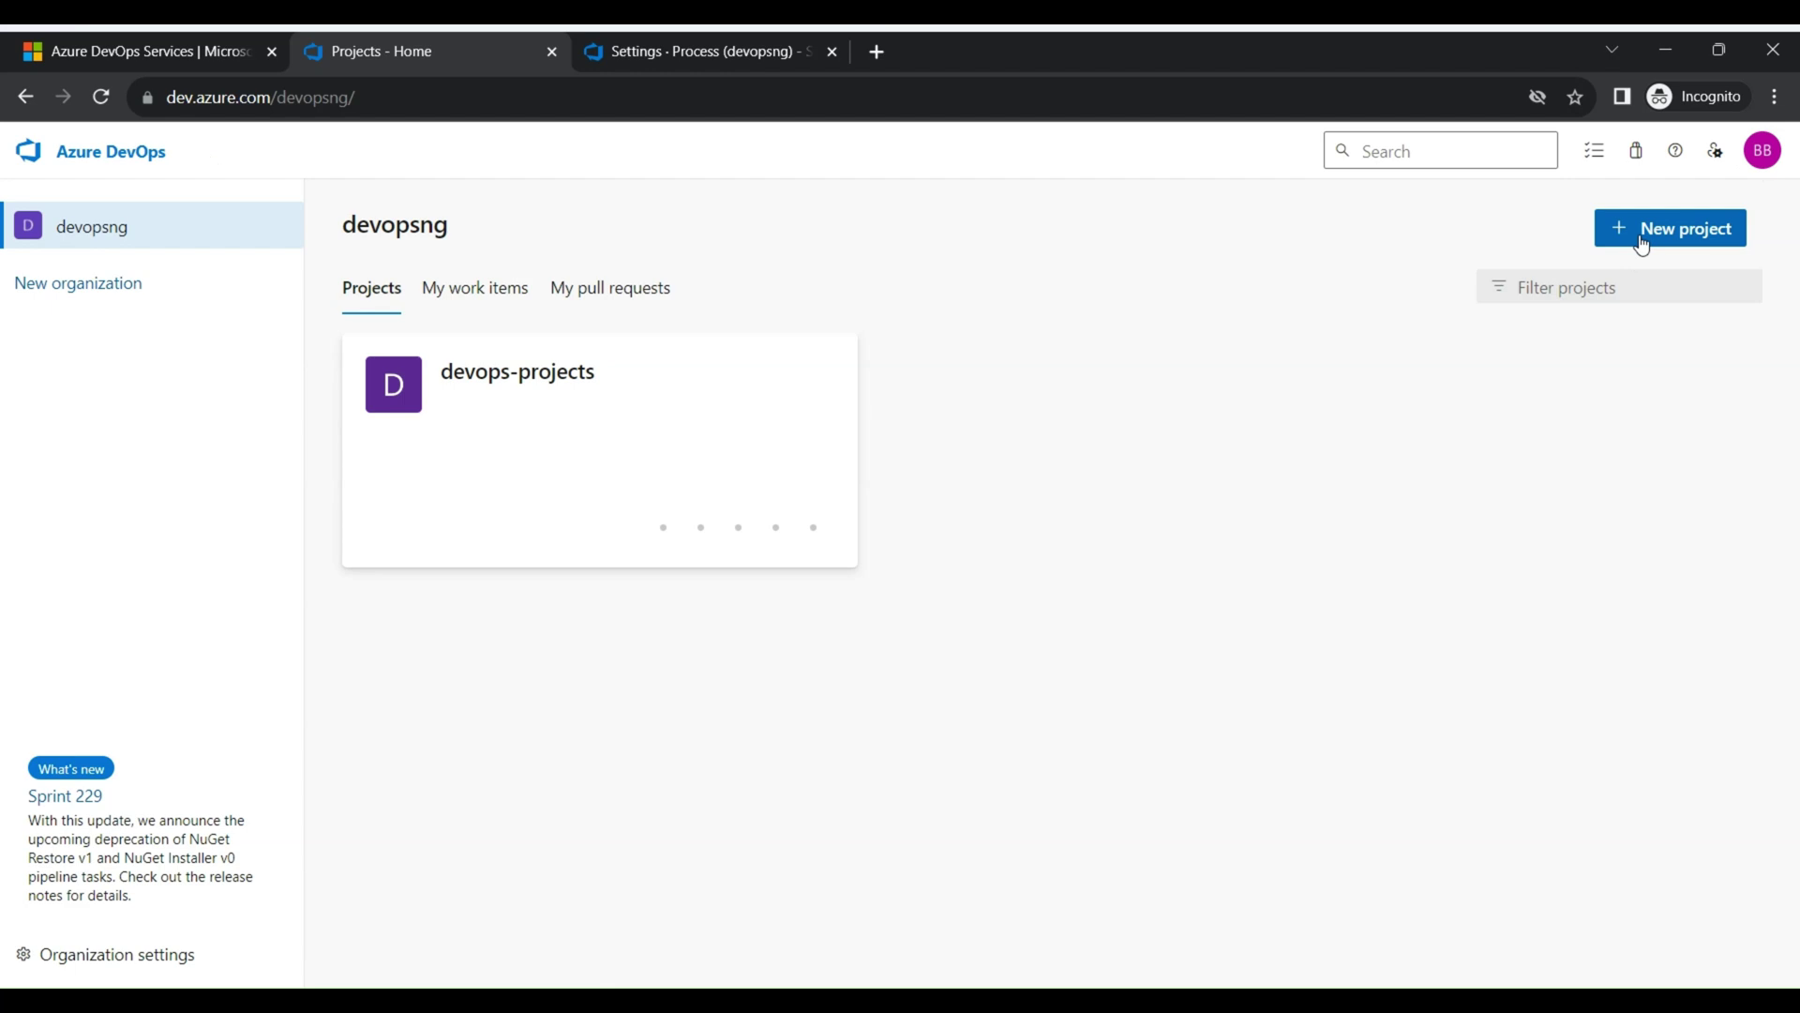
left_click(1641, 240)
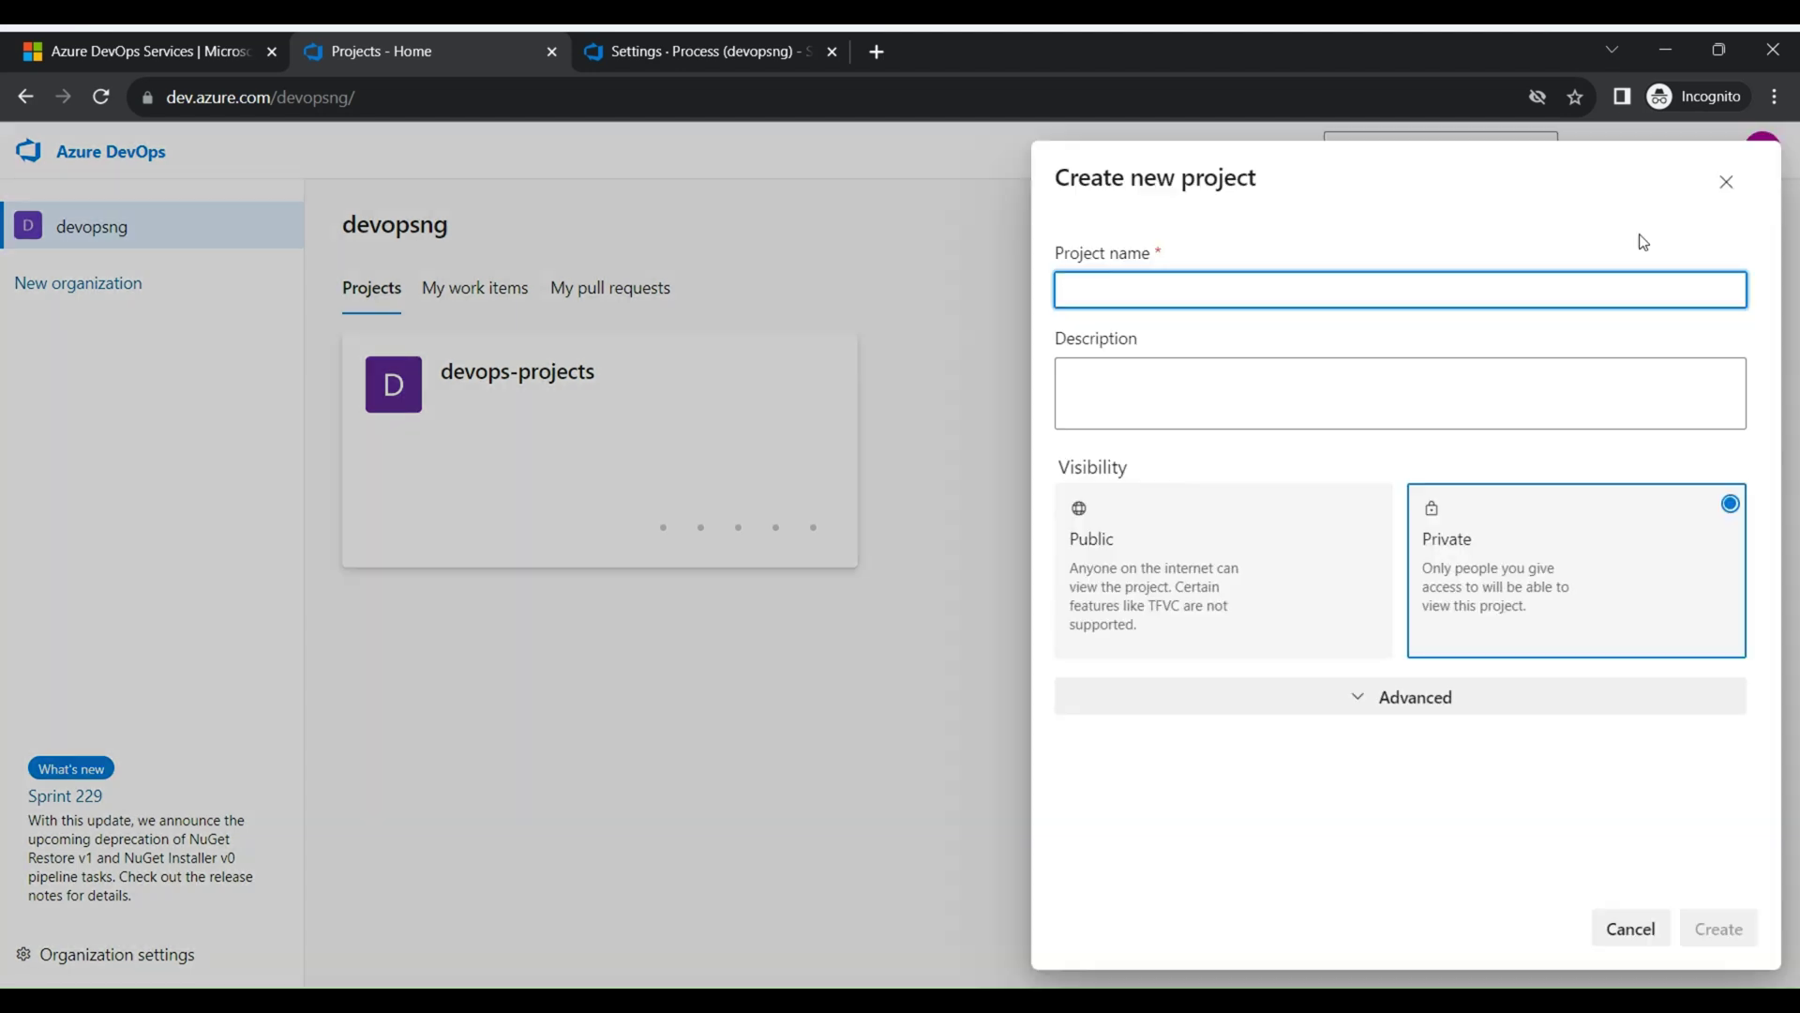
left_click(1234, 587)
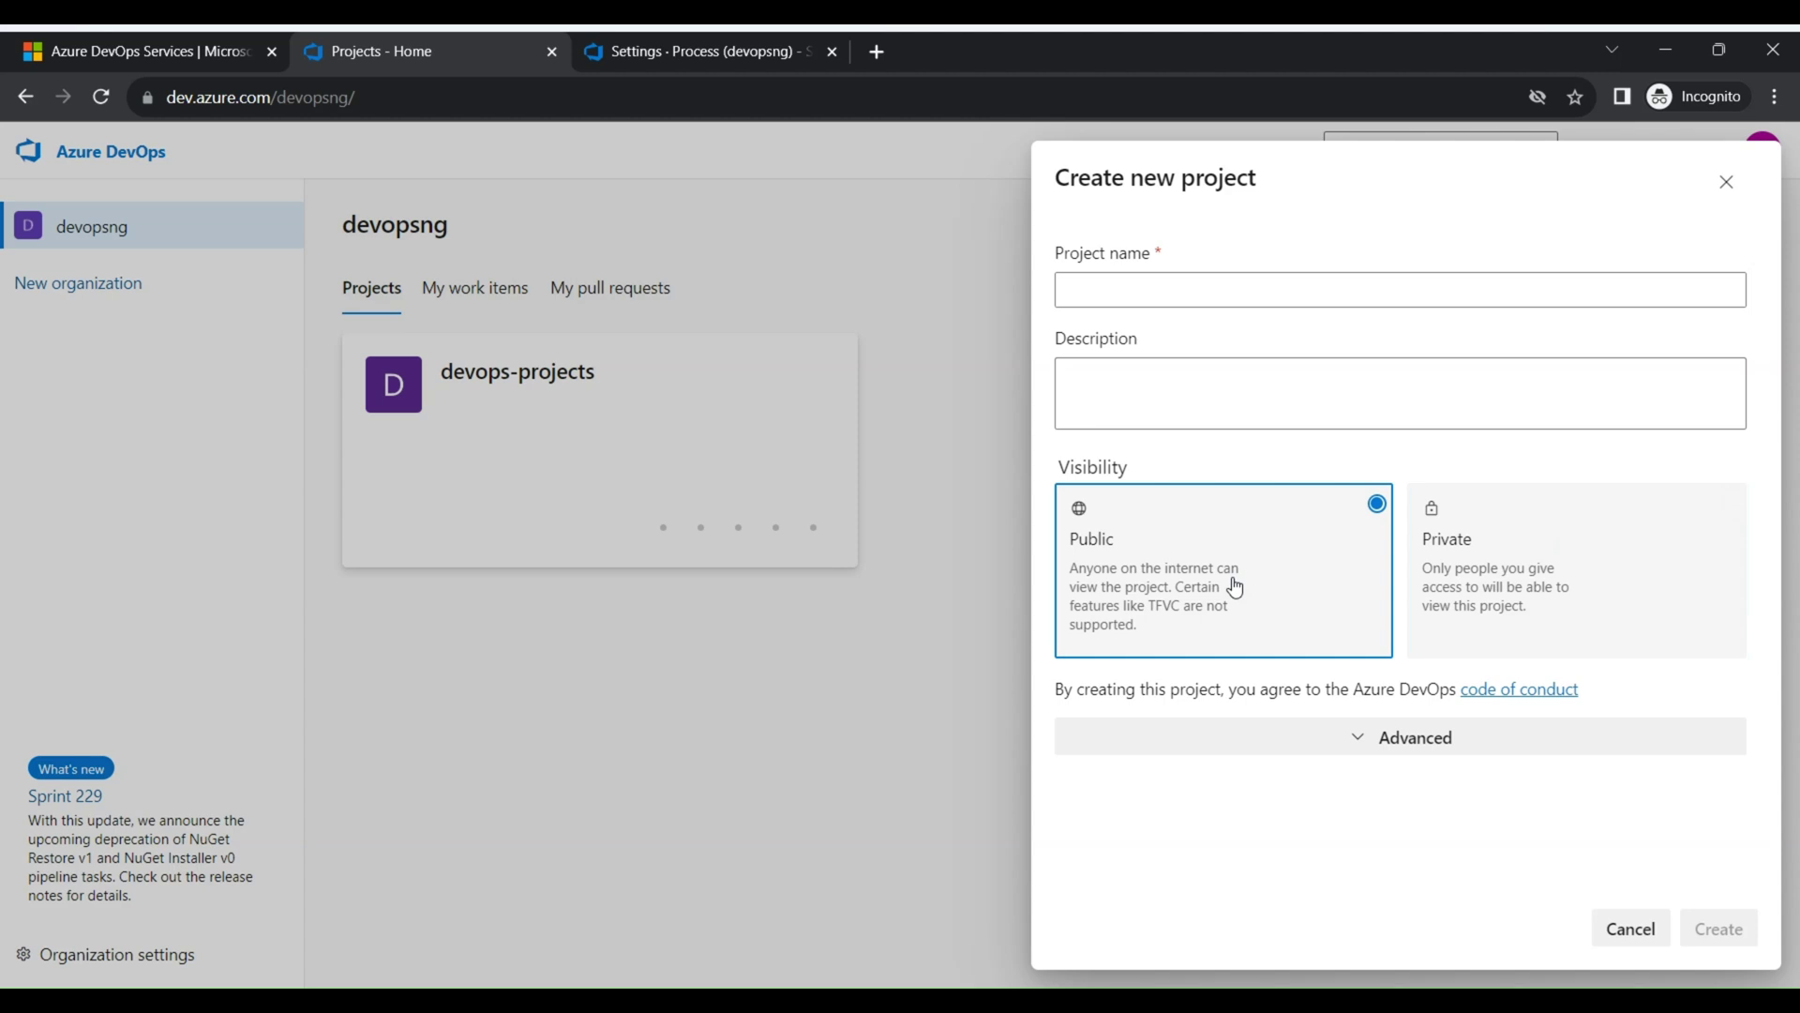
left_click(1388, 746)
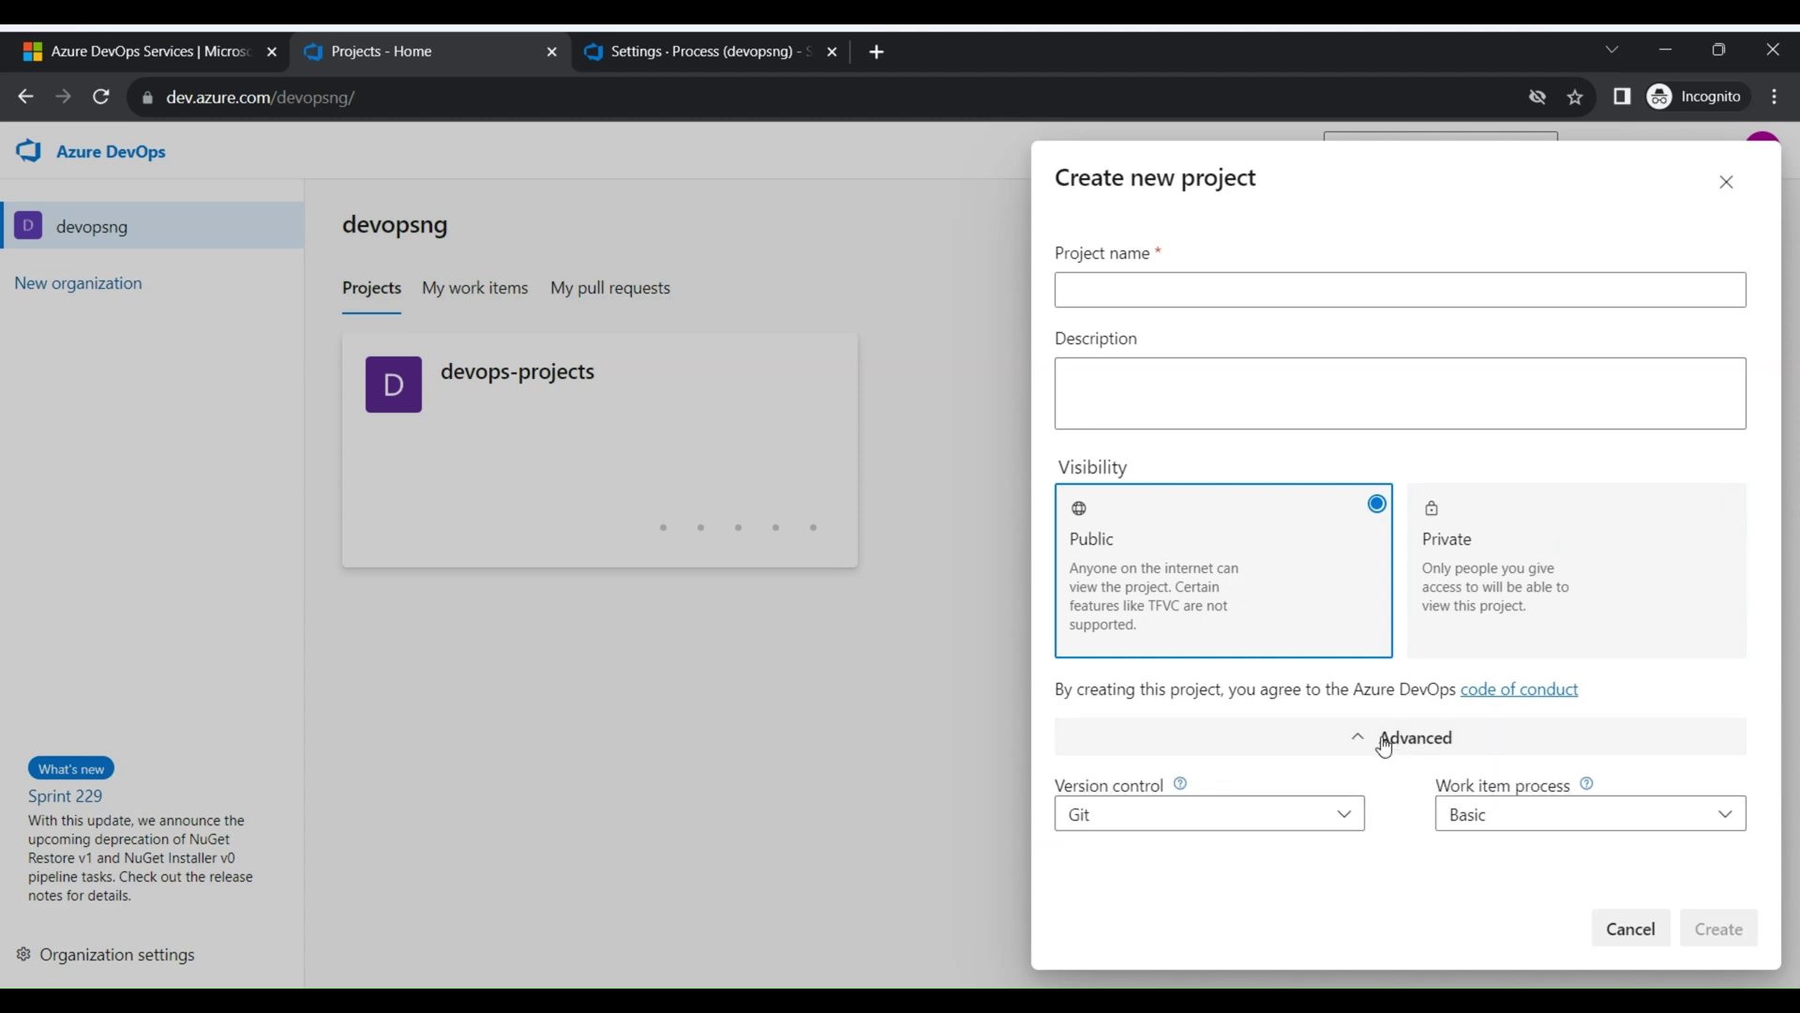
left_click(1207, 825)
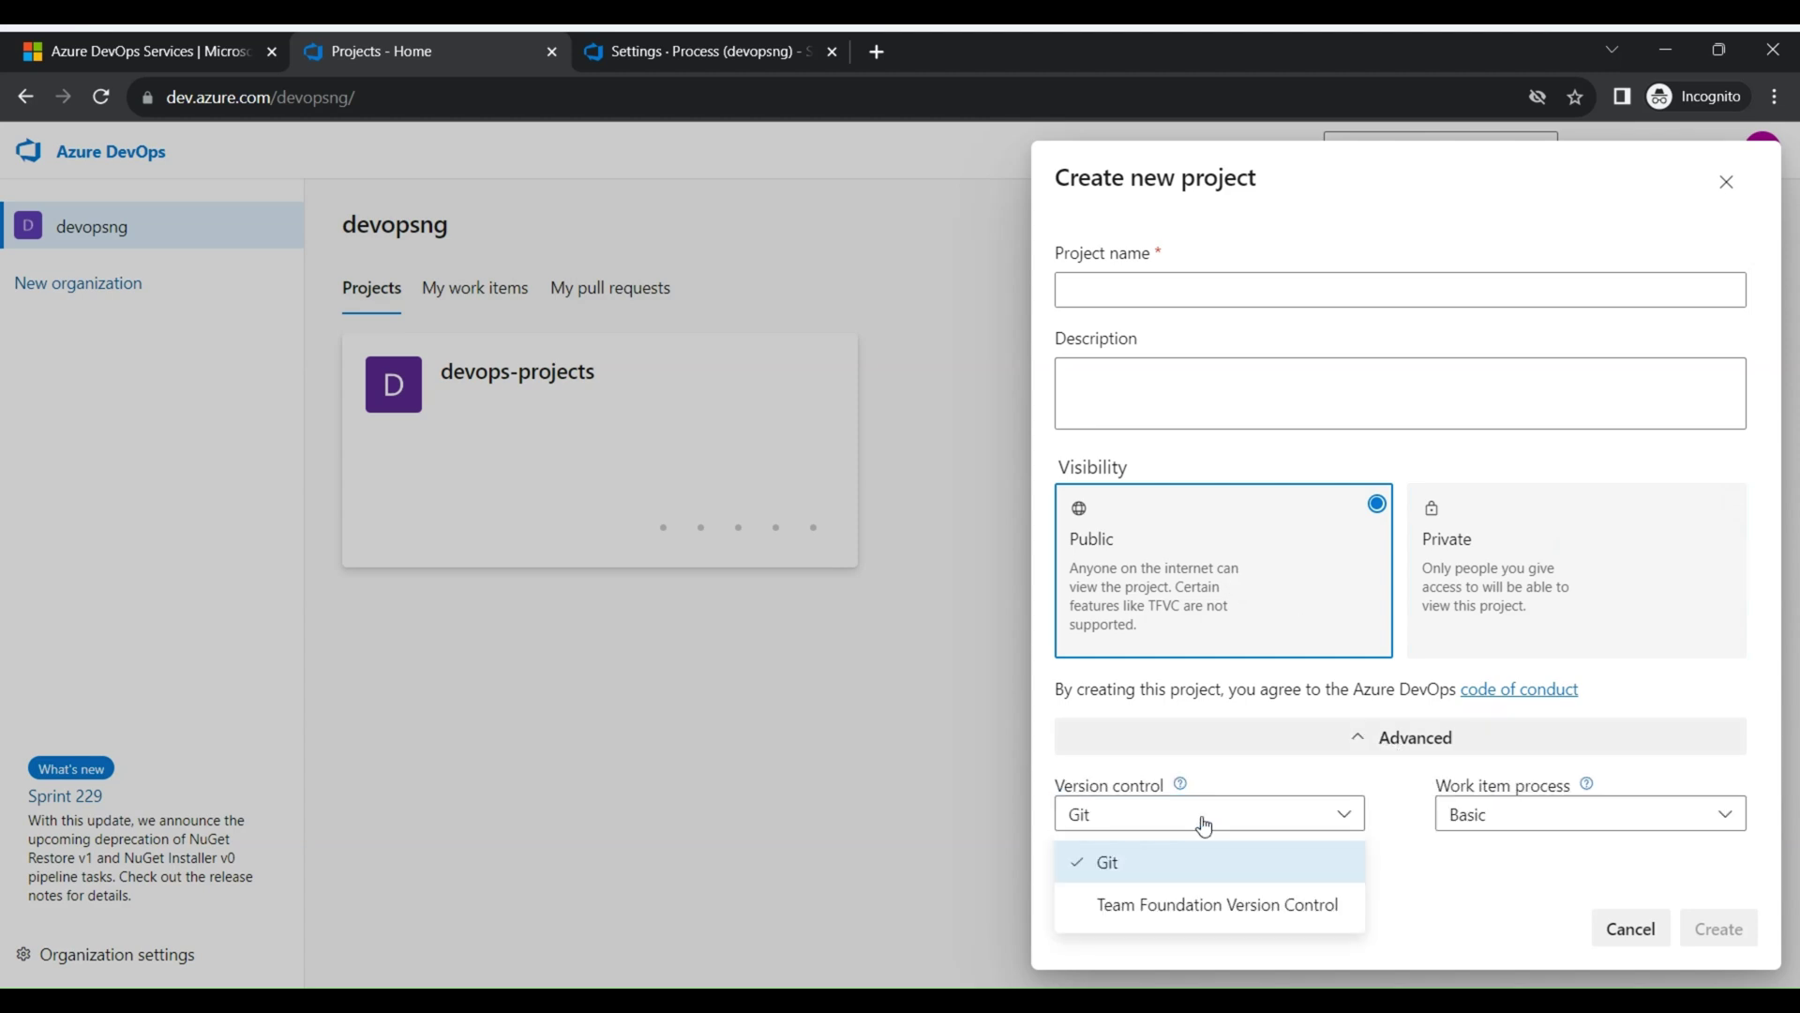
left_click(1469, 812)
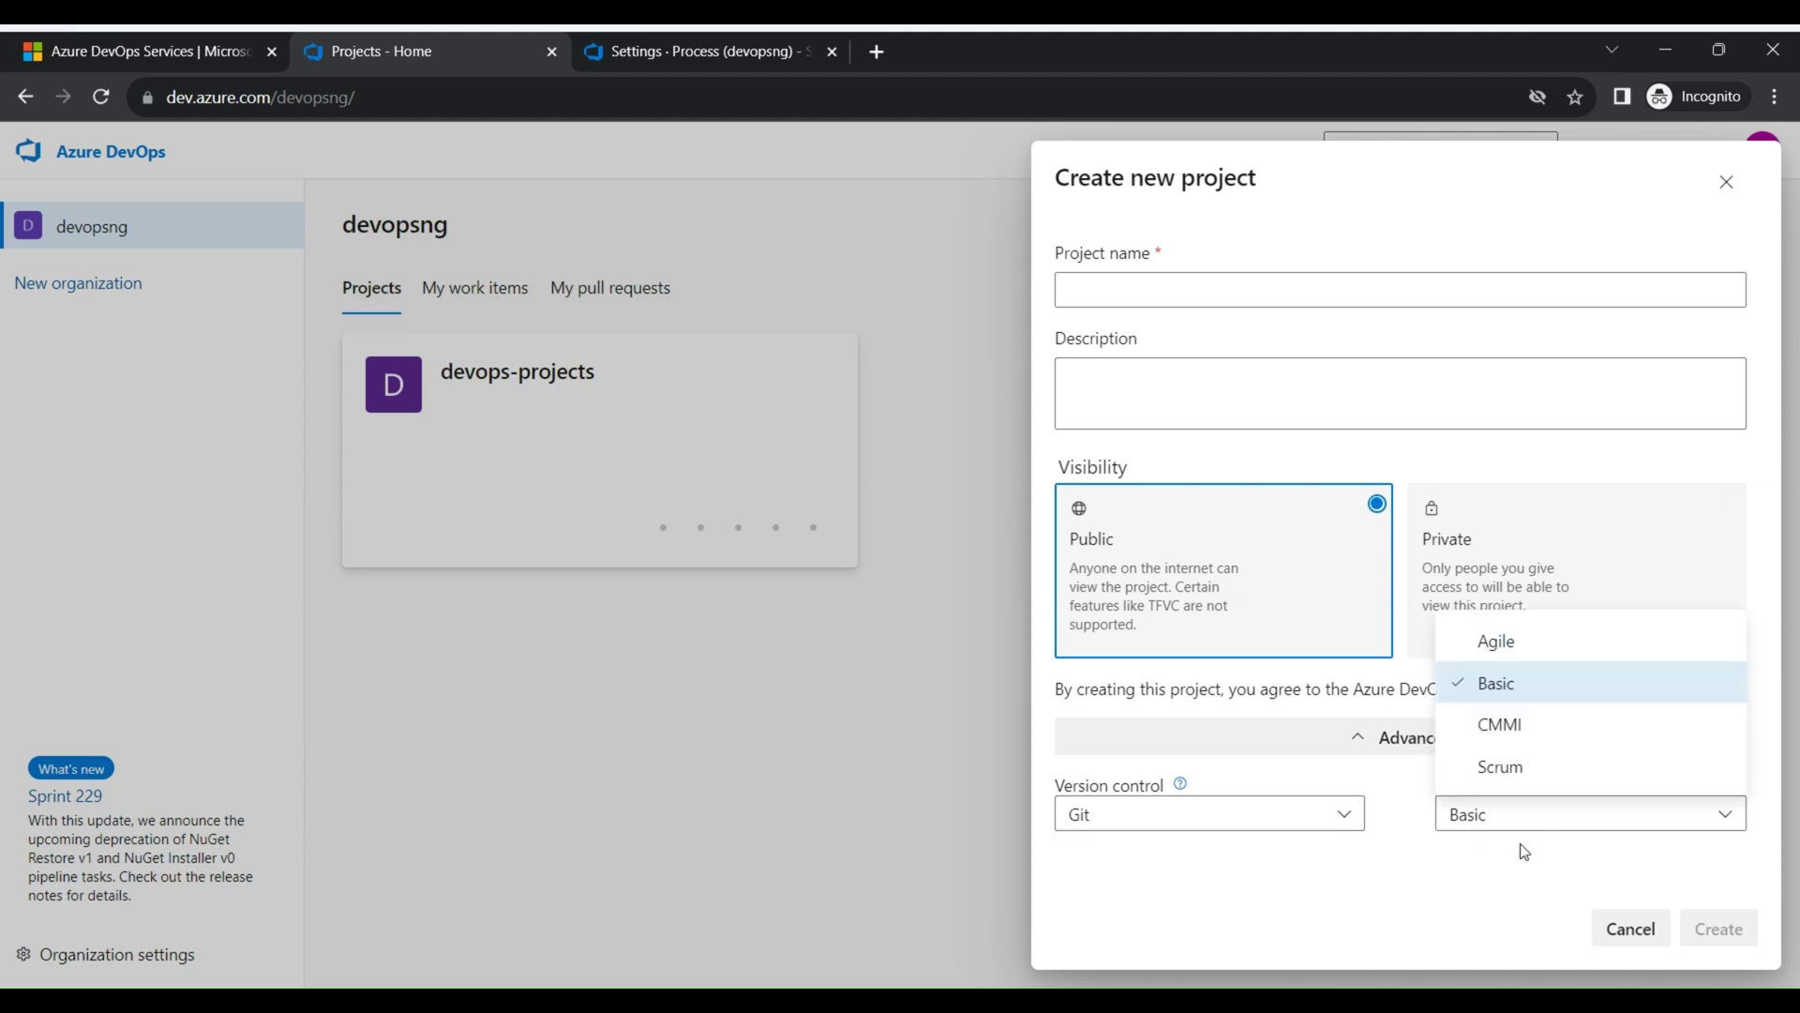
left_click(125, 980)
left_click(117, 973)
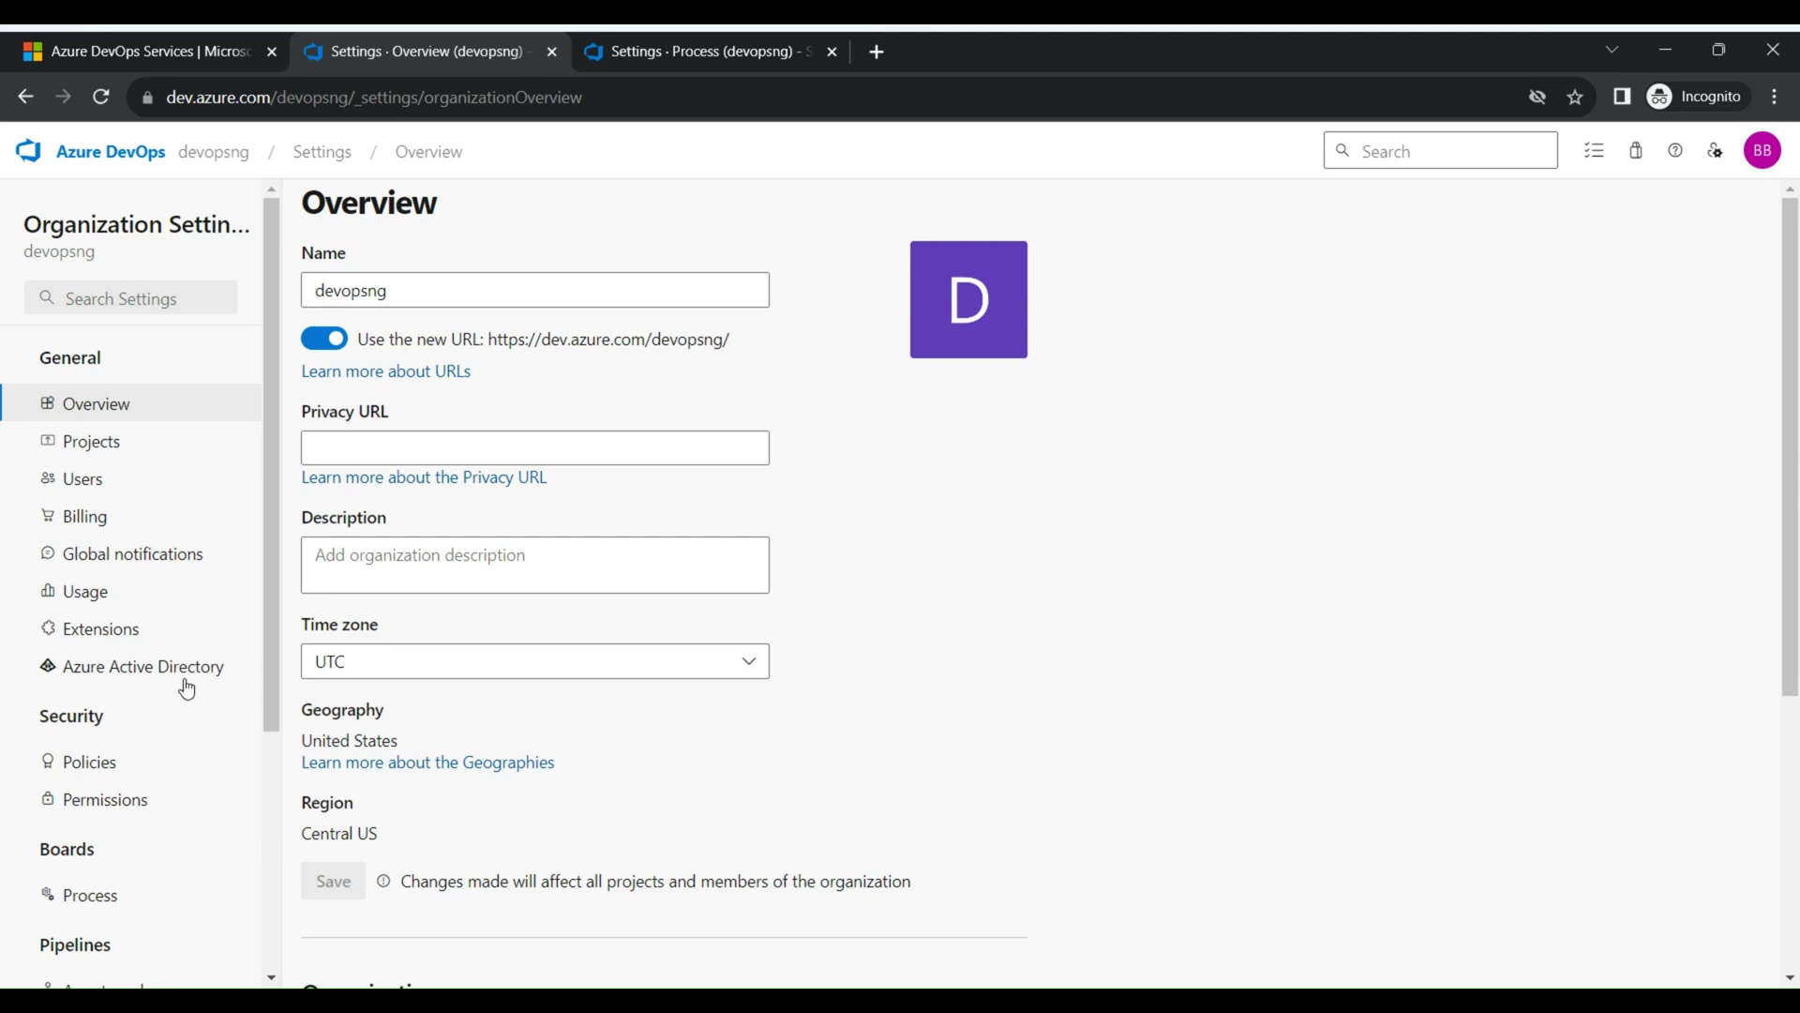
Reload the devopsng Overview settings and scroll to the Organization owner and Delete organization sections
scroll(186, 631, "down", 3)
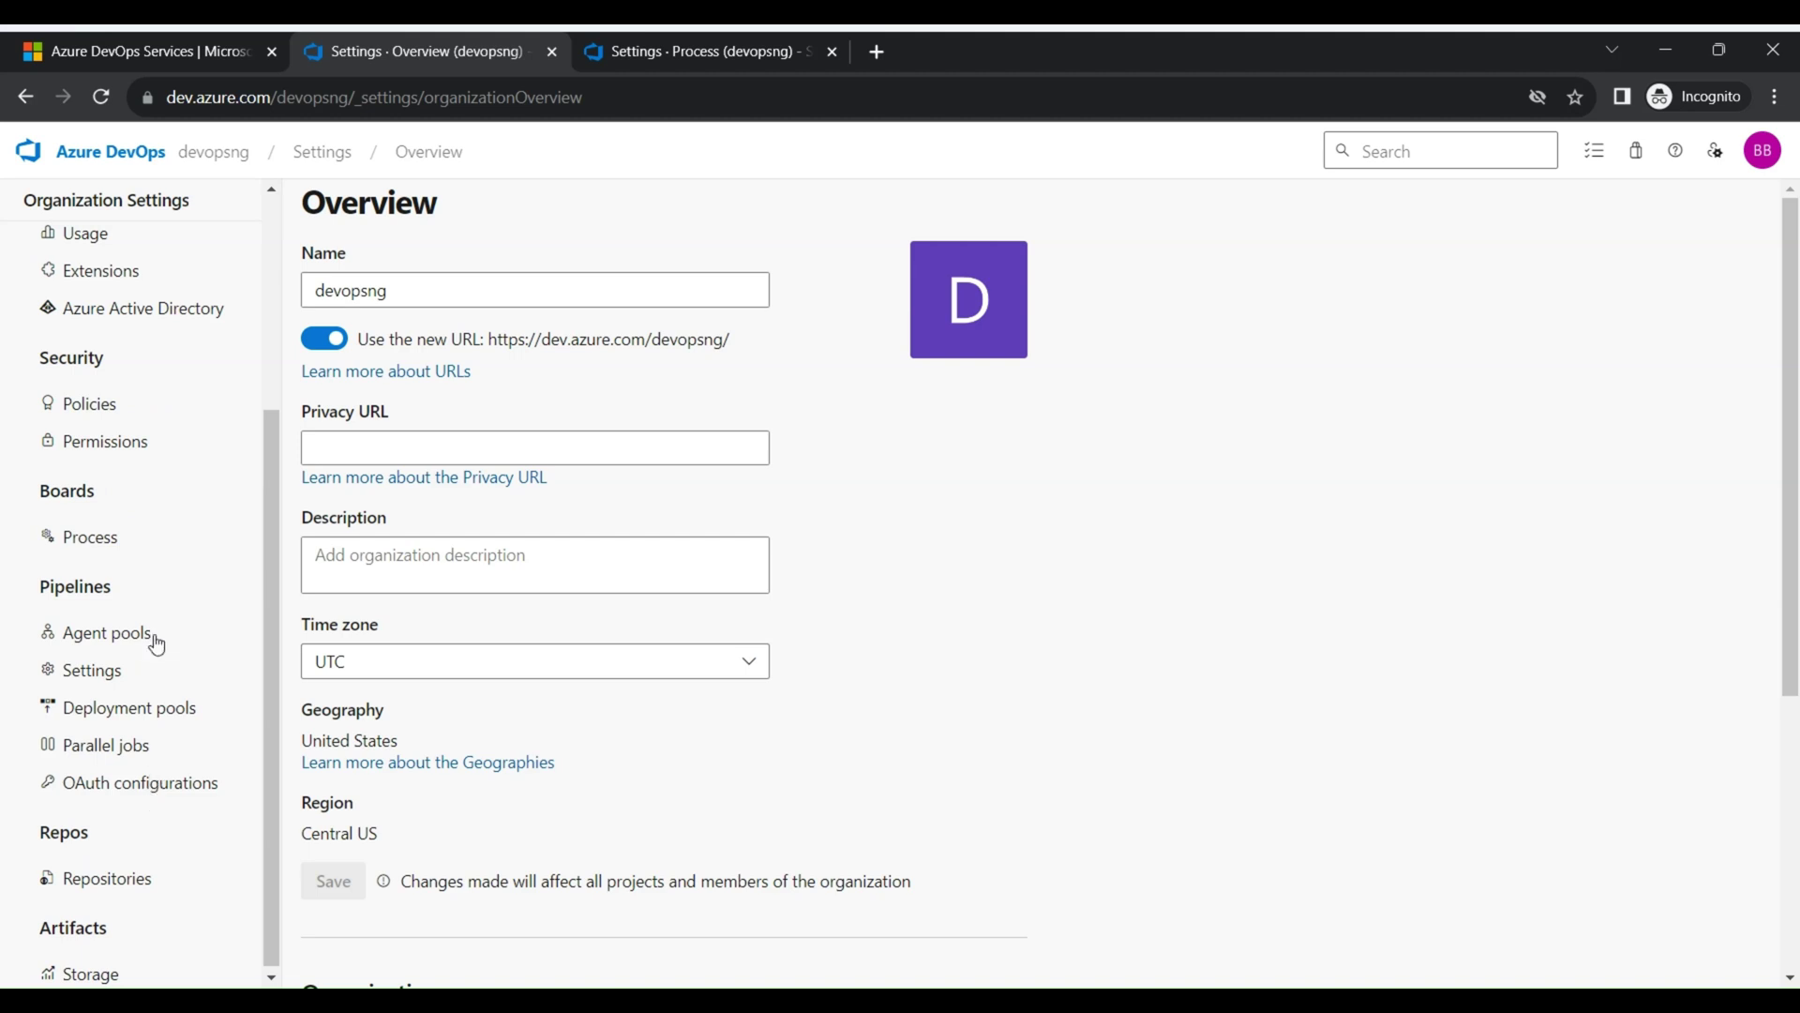
scroll(94, 722, "up", 5)
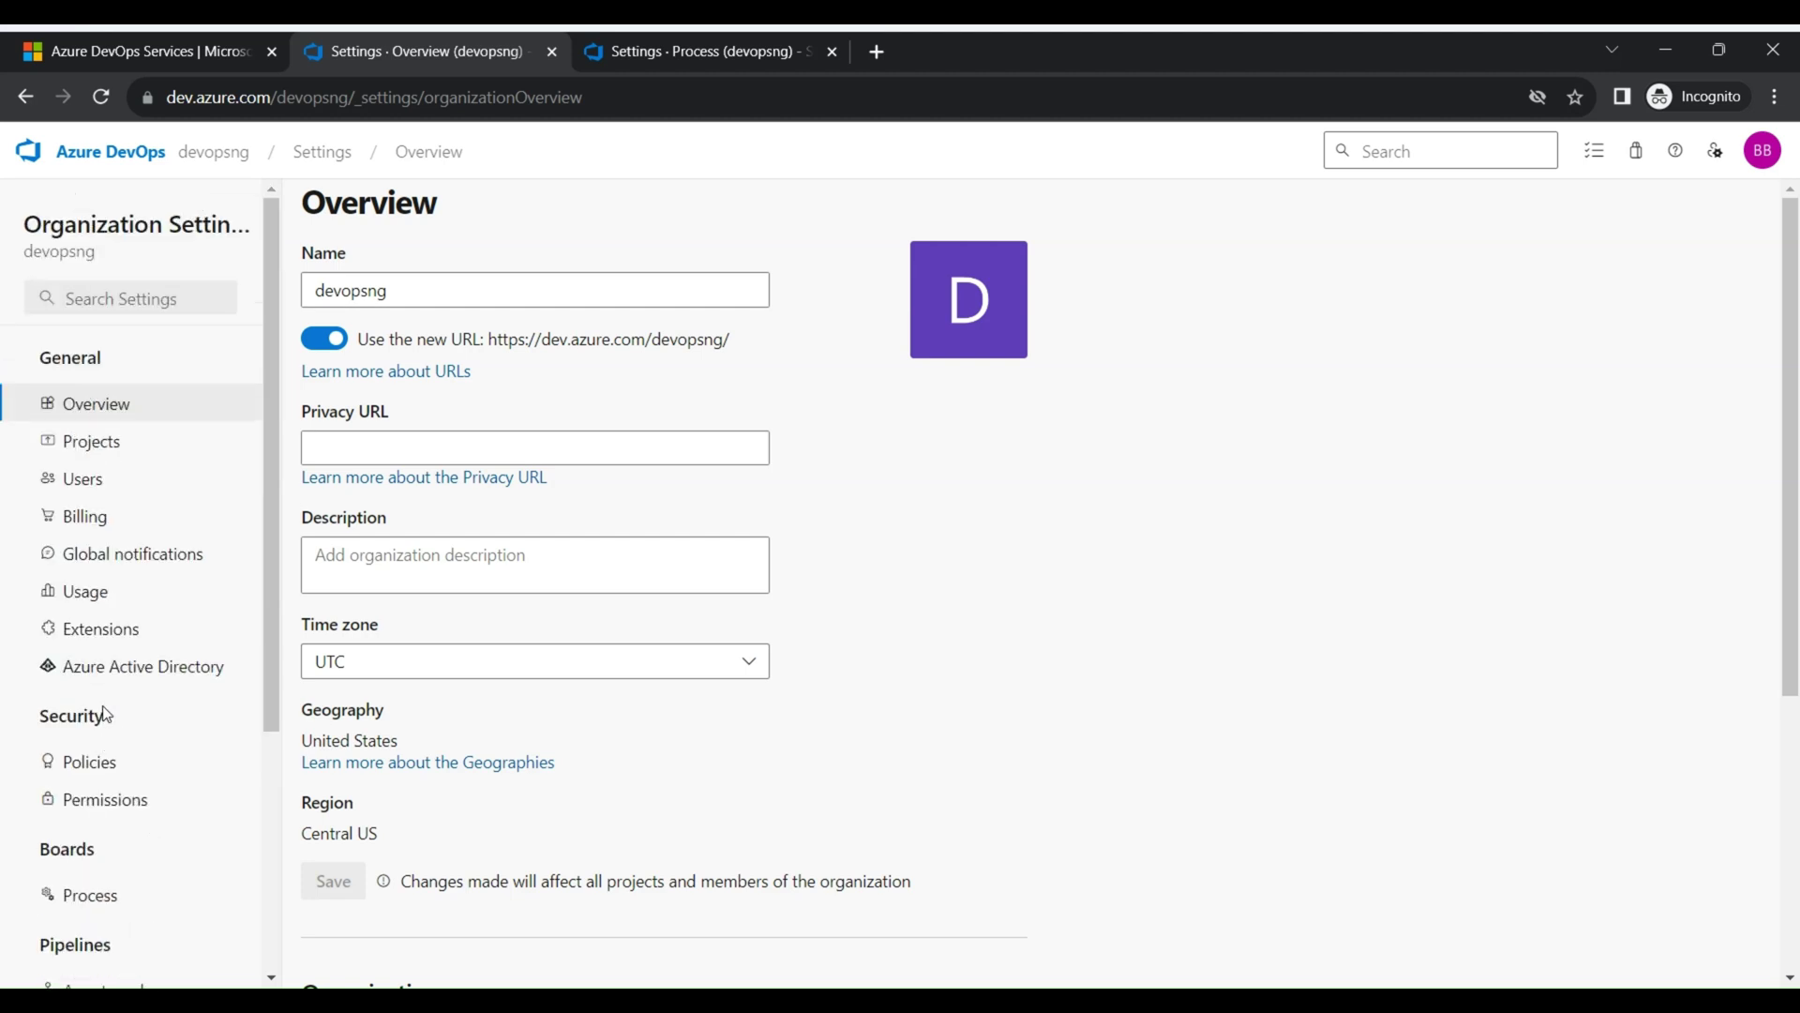
scroll(106, 713, "down", 4)
scroll(105, 708, "up", 4)
left_click(129, 407)
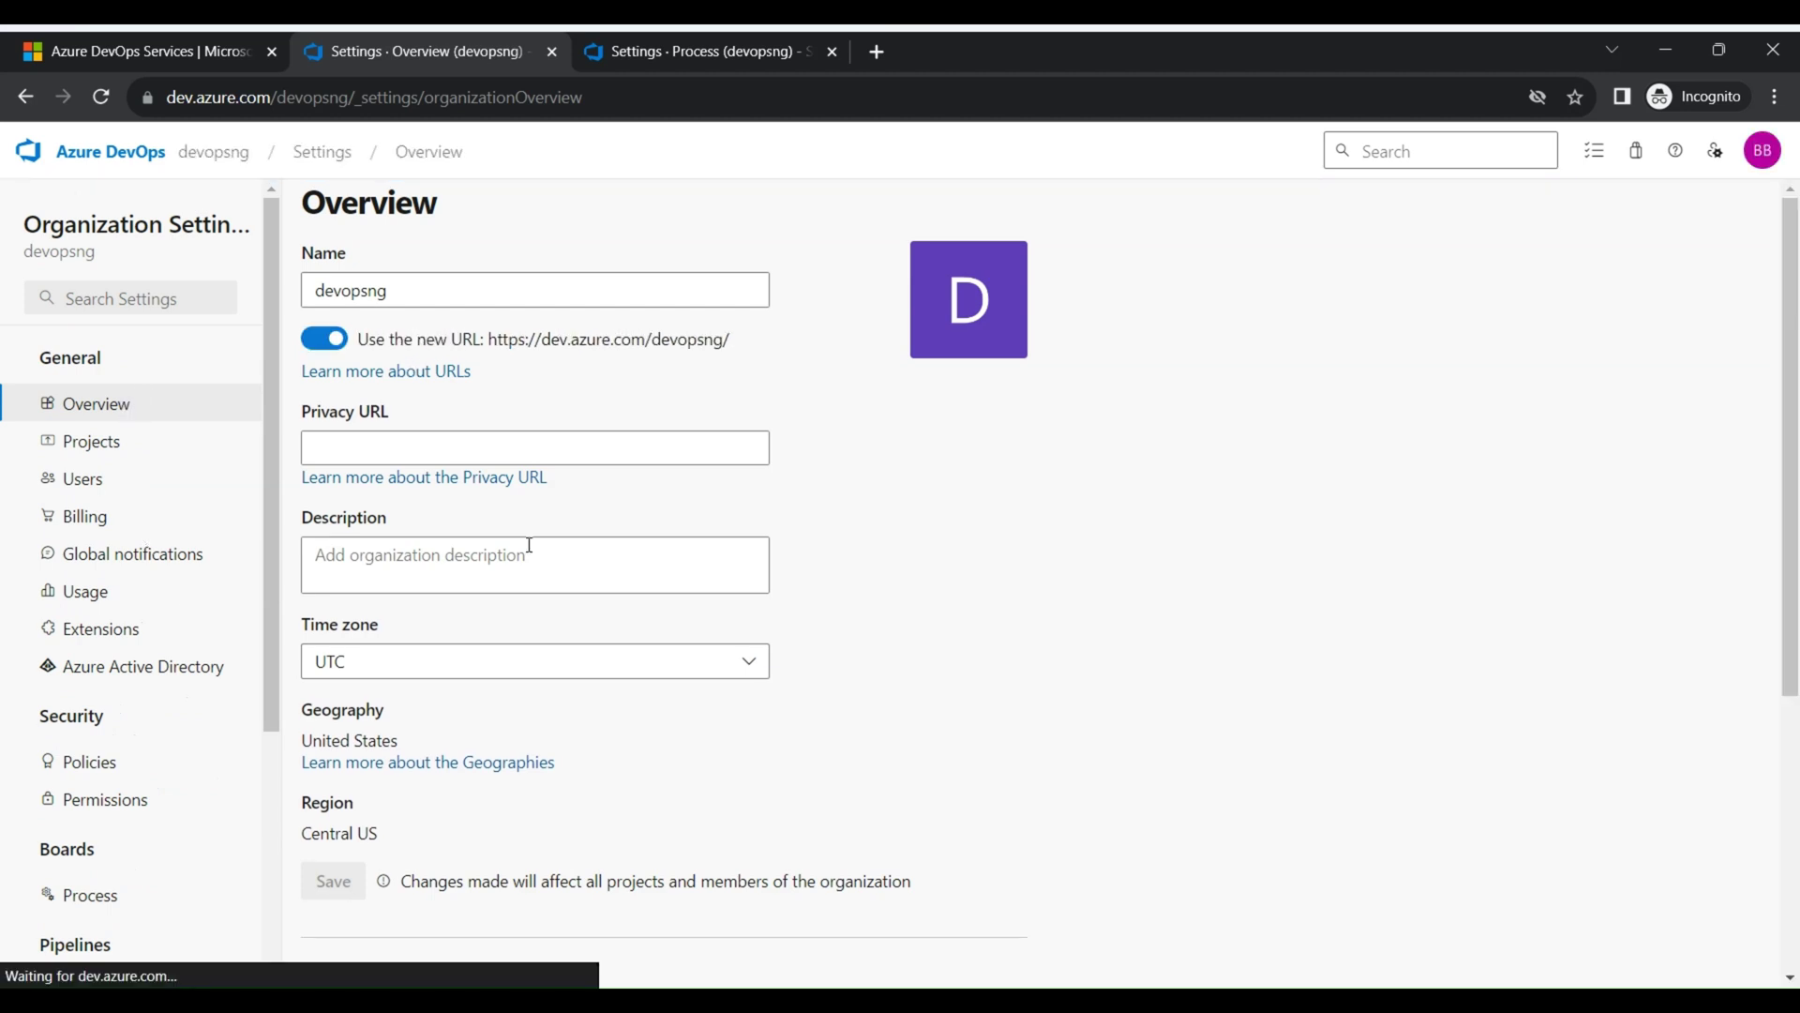
scroll(527, 553, "down", 5)
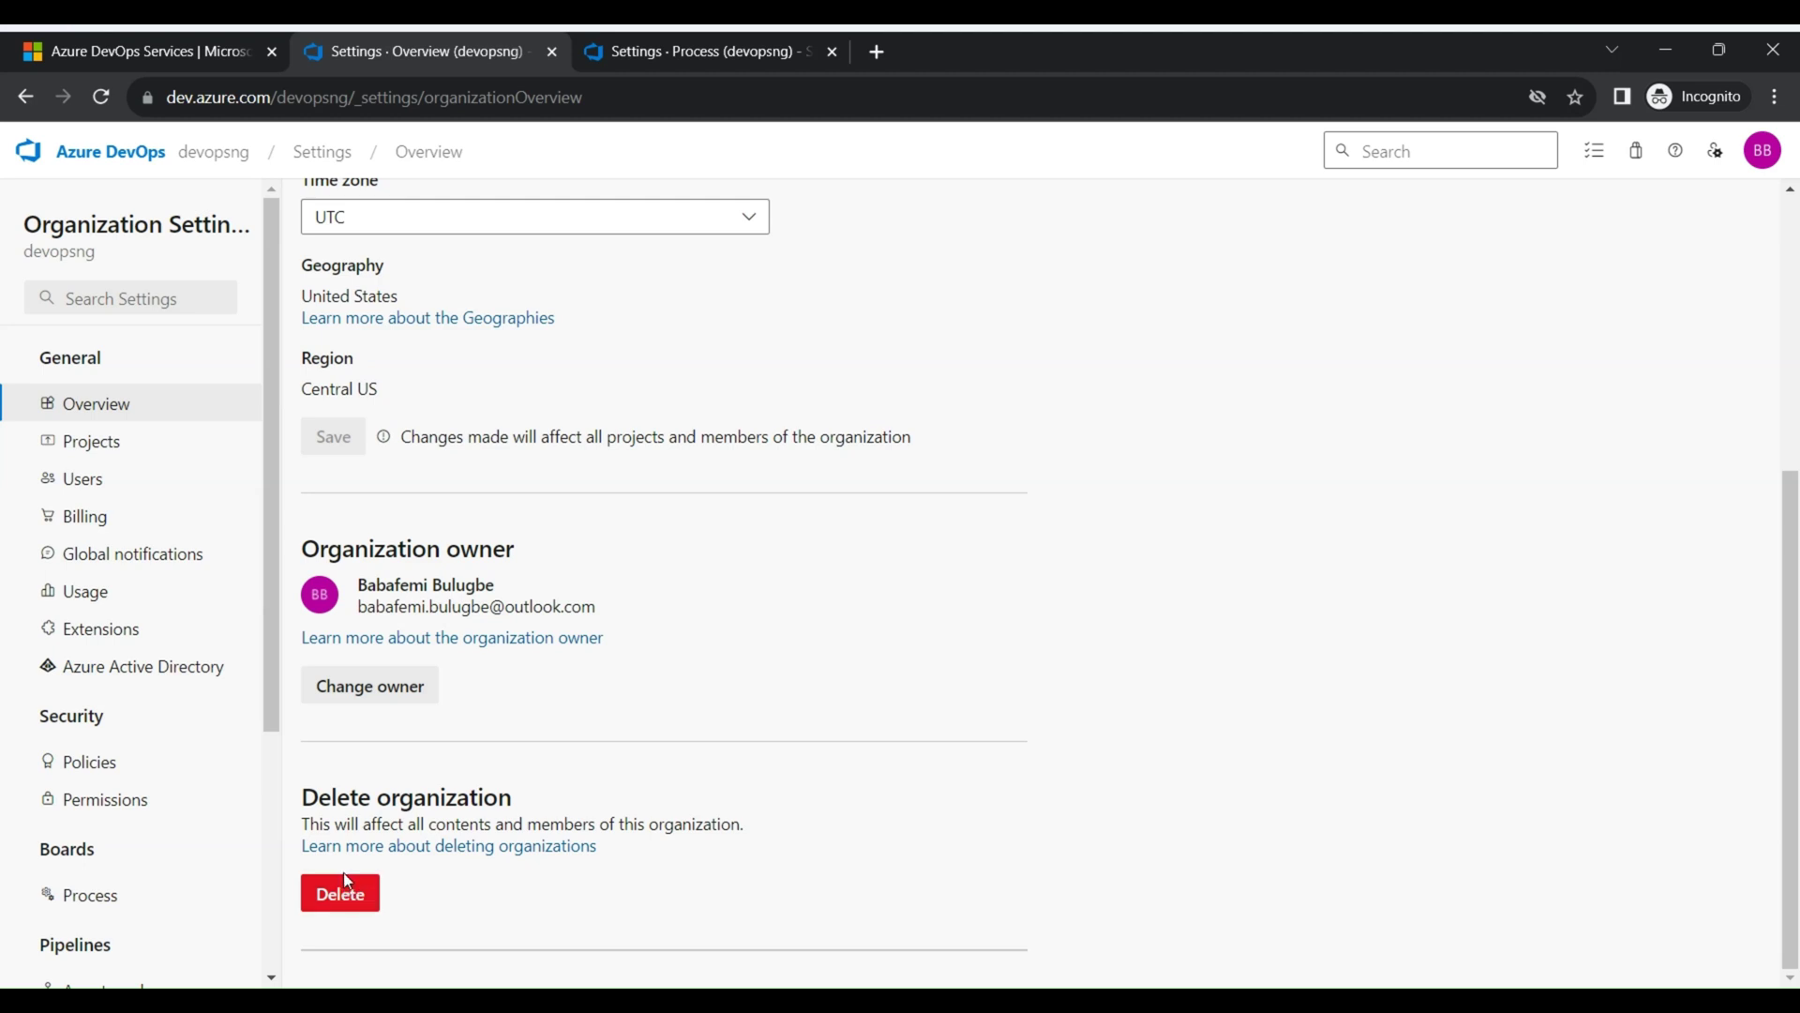
left_click(360, 705)
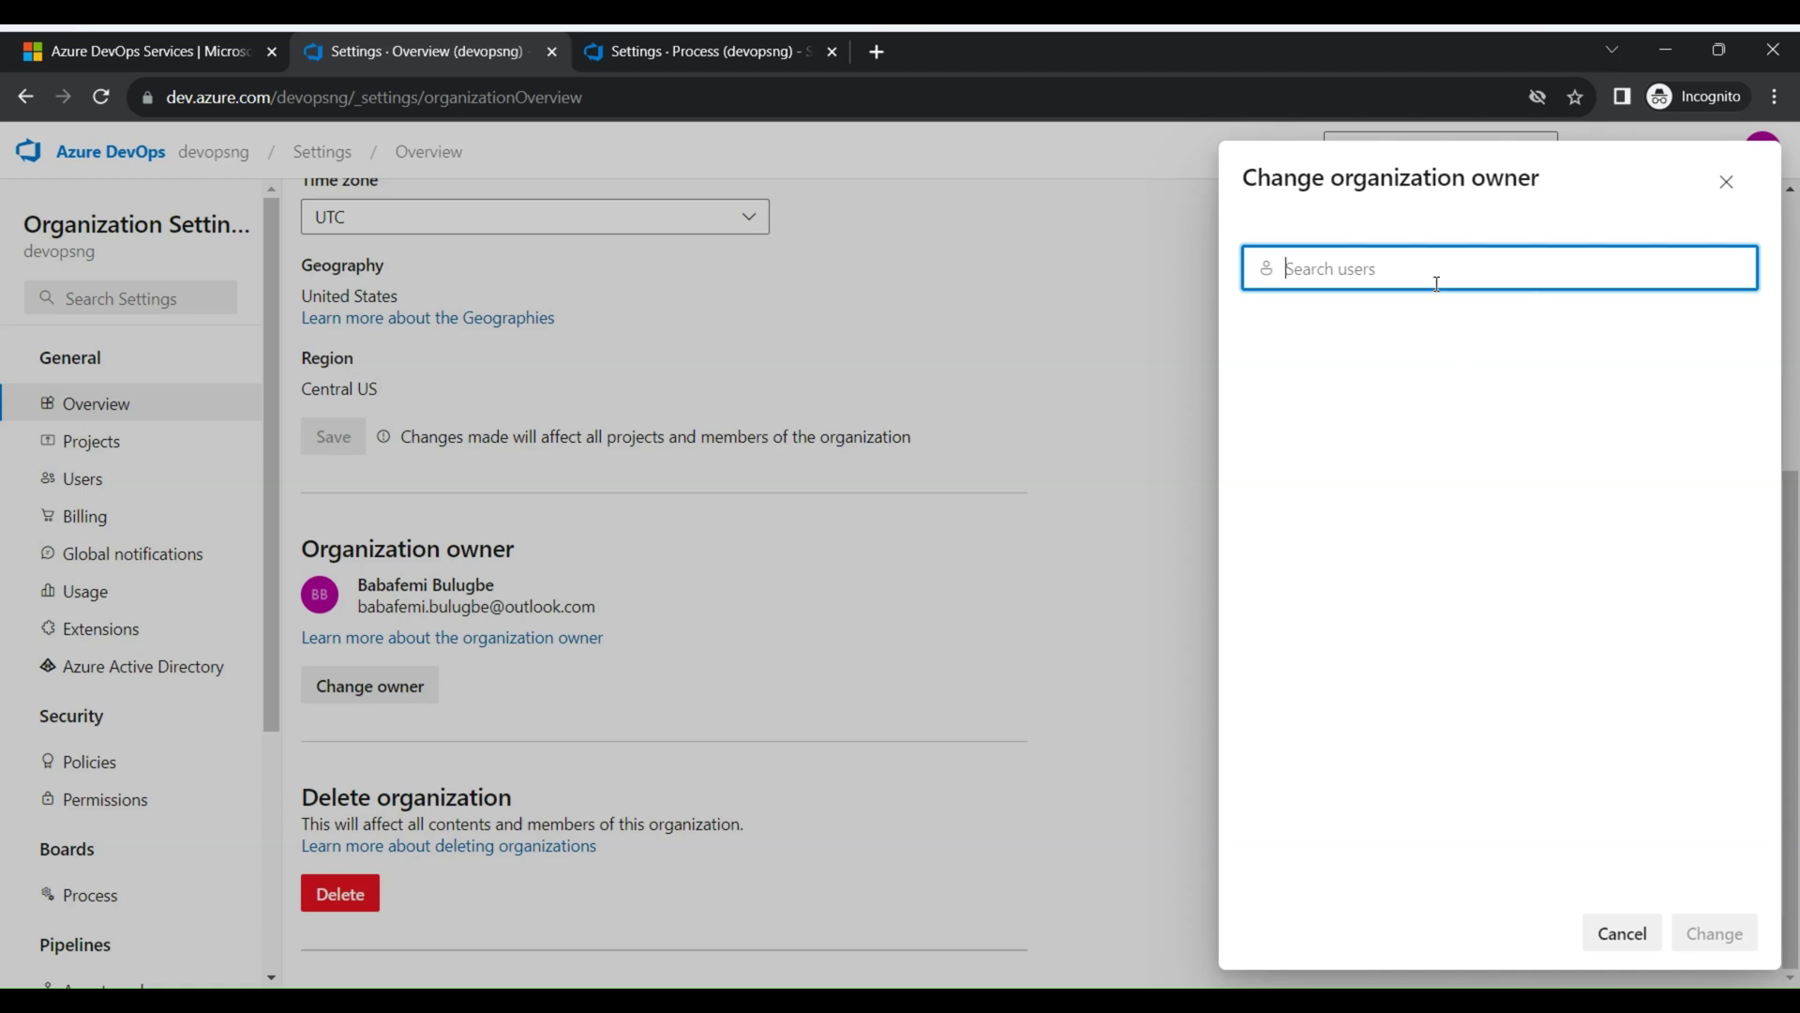
left_click(1721, 187)
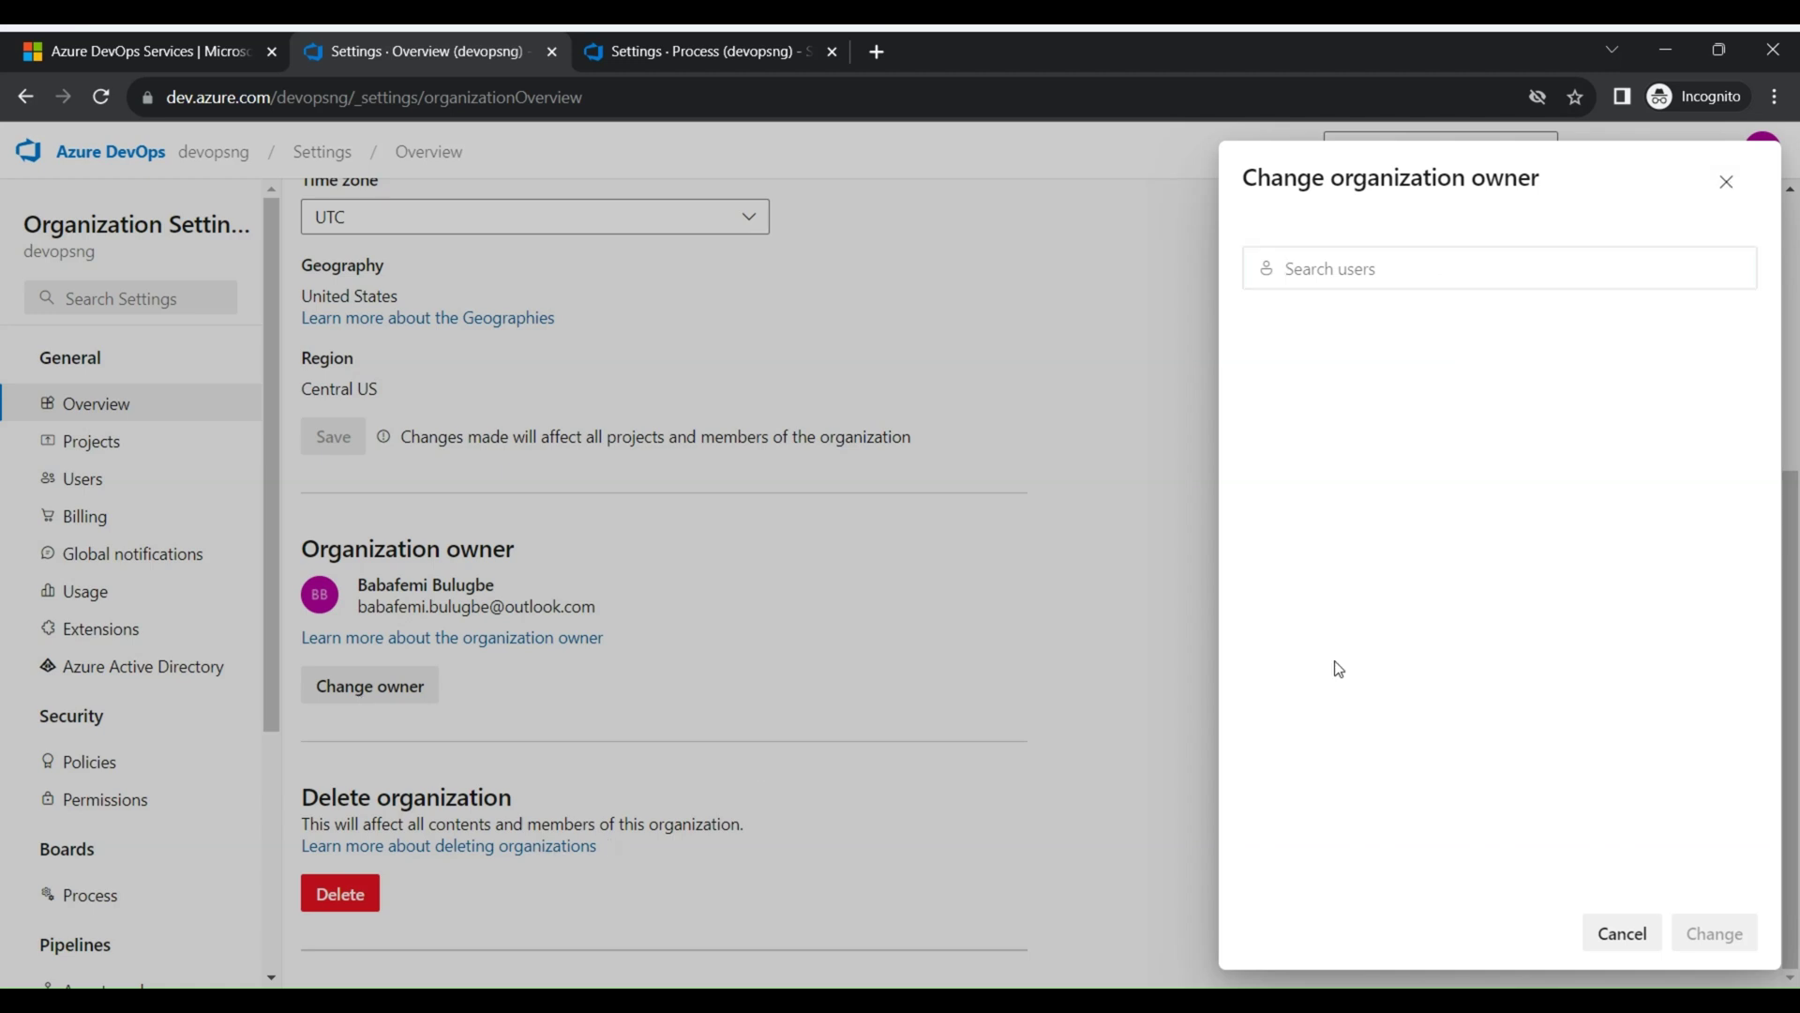
left_click(1651, 933)
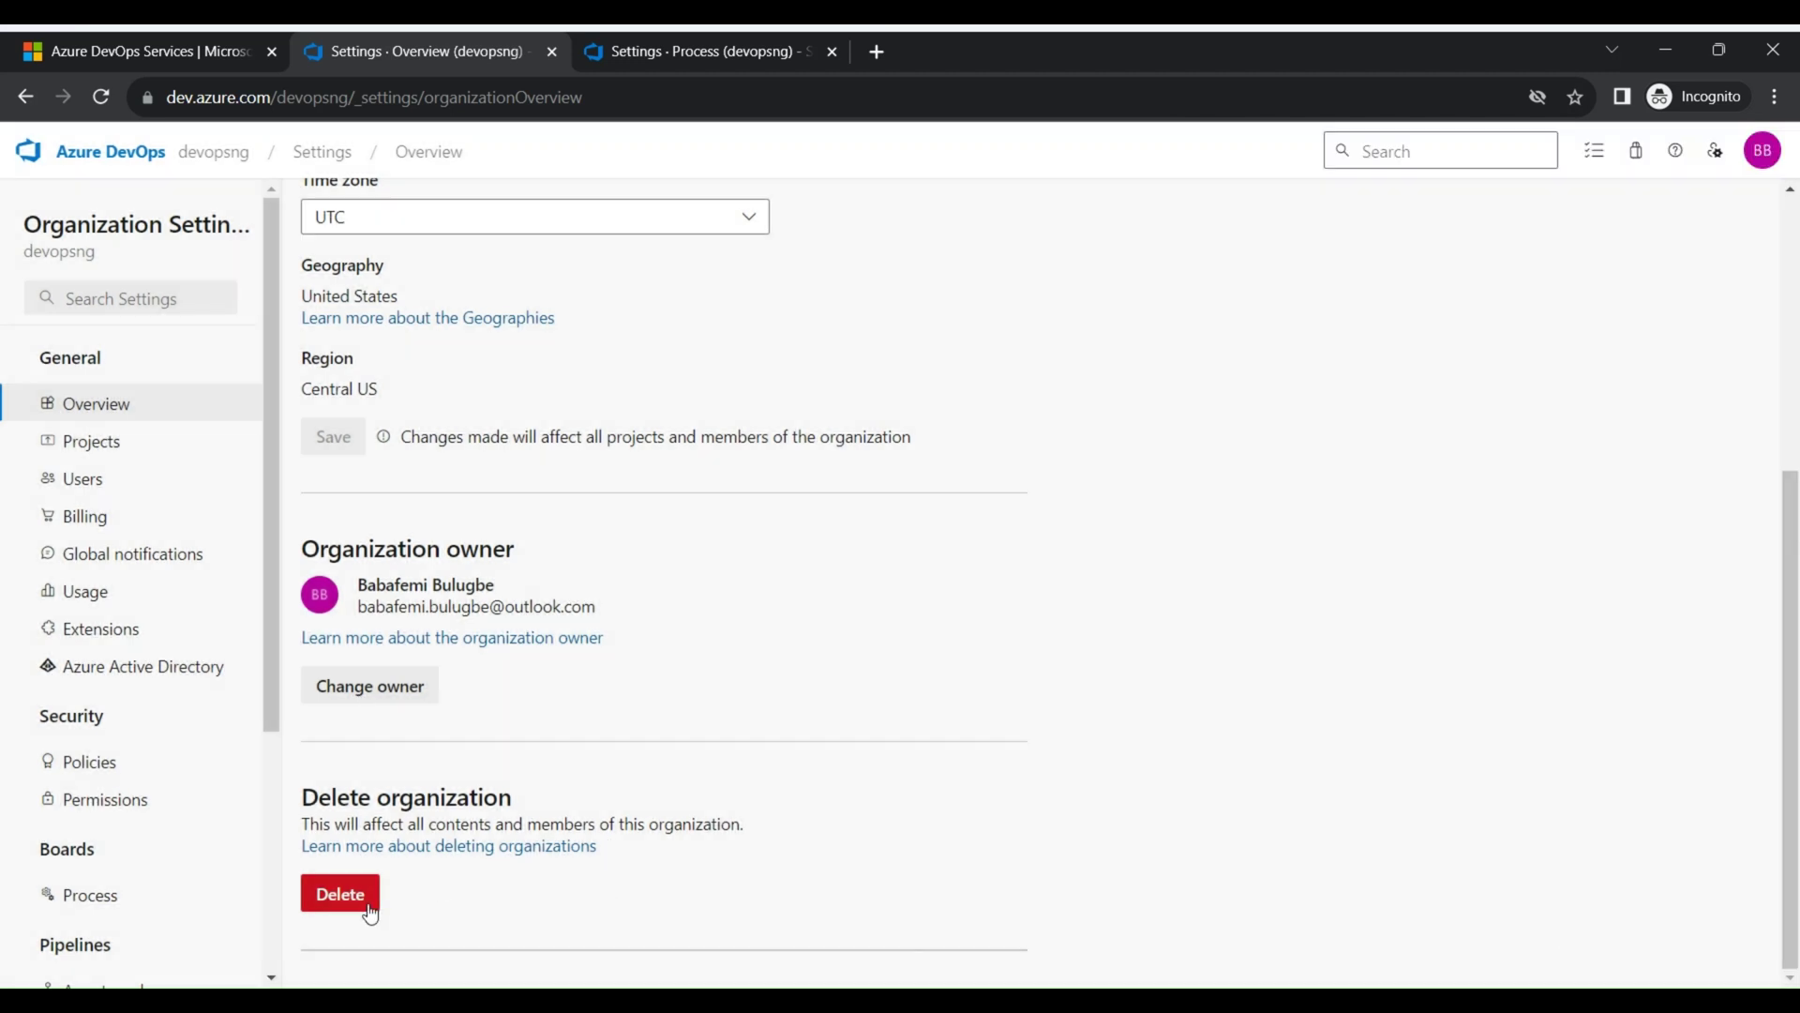
left_click(368, 904)
left_click_drag(805, 588, 887, 595)
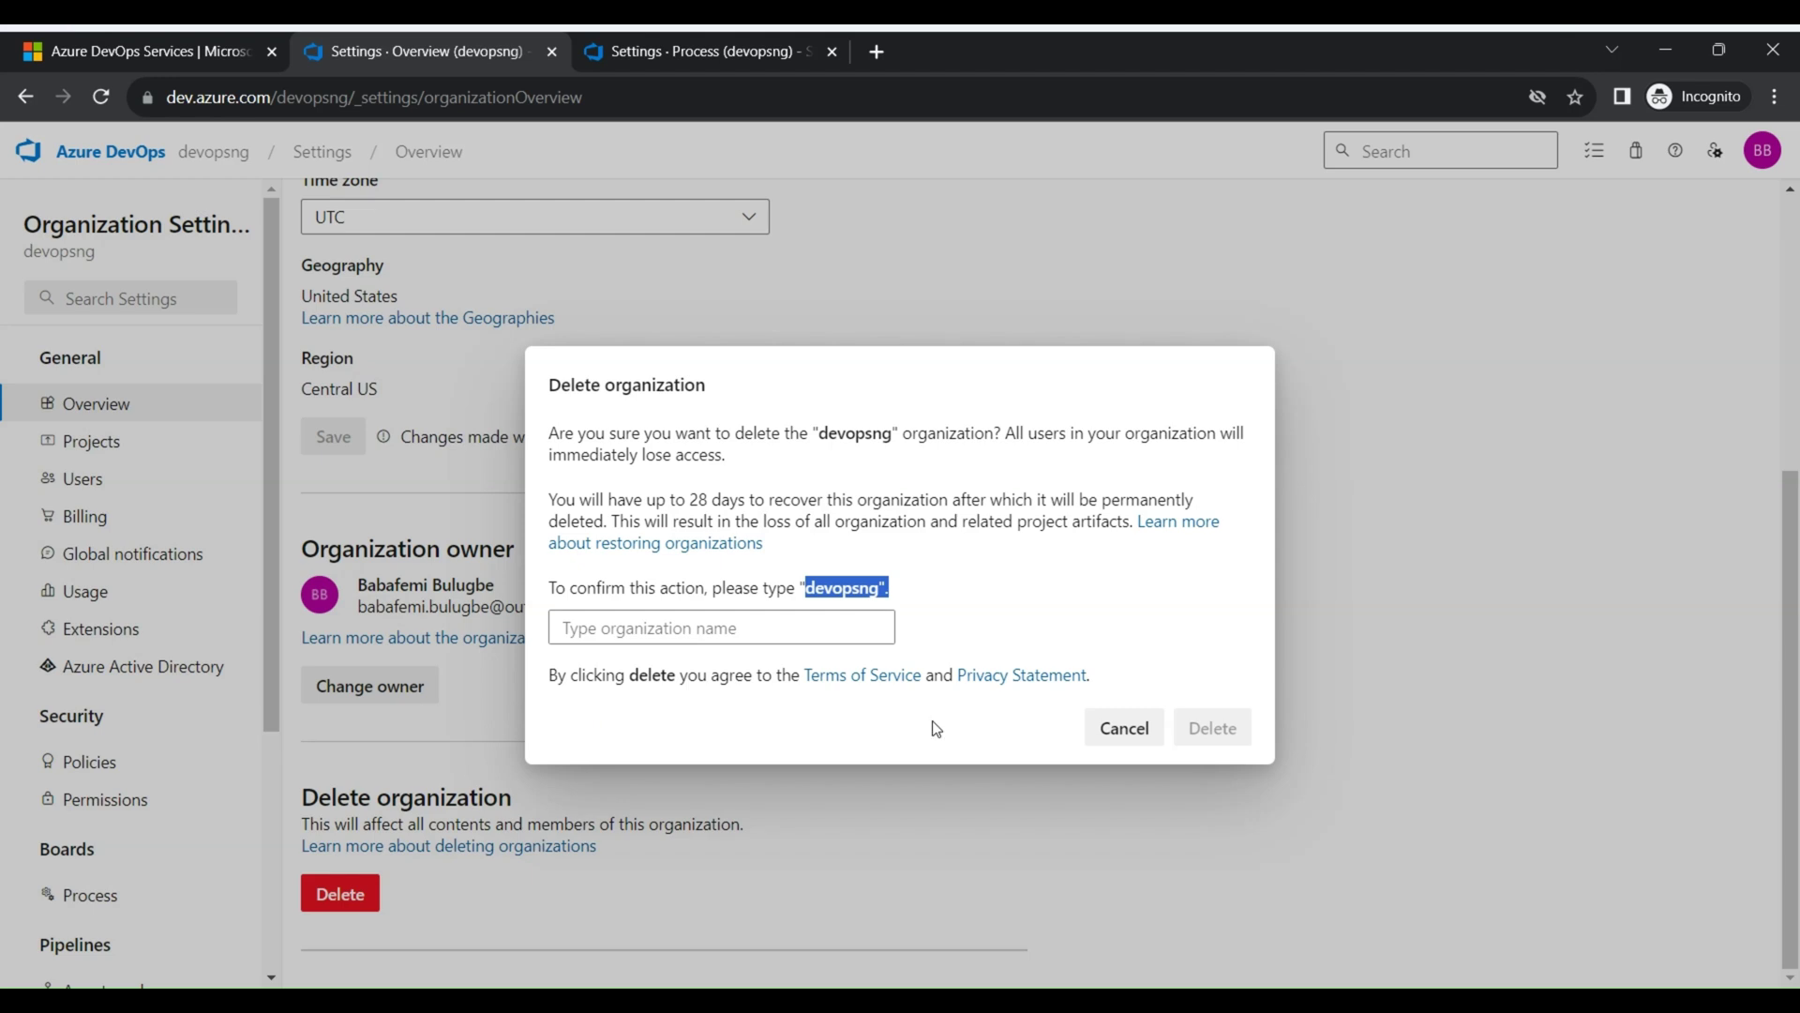
left_click(1124, 735)
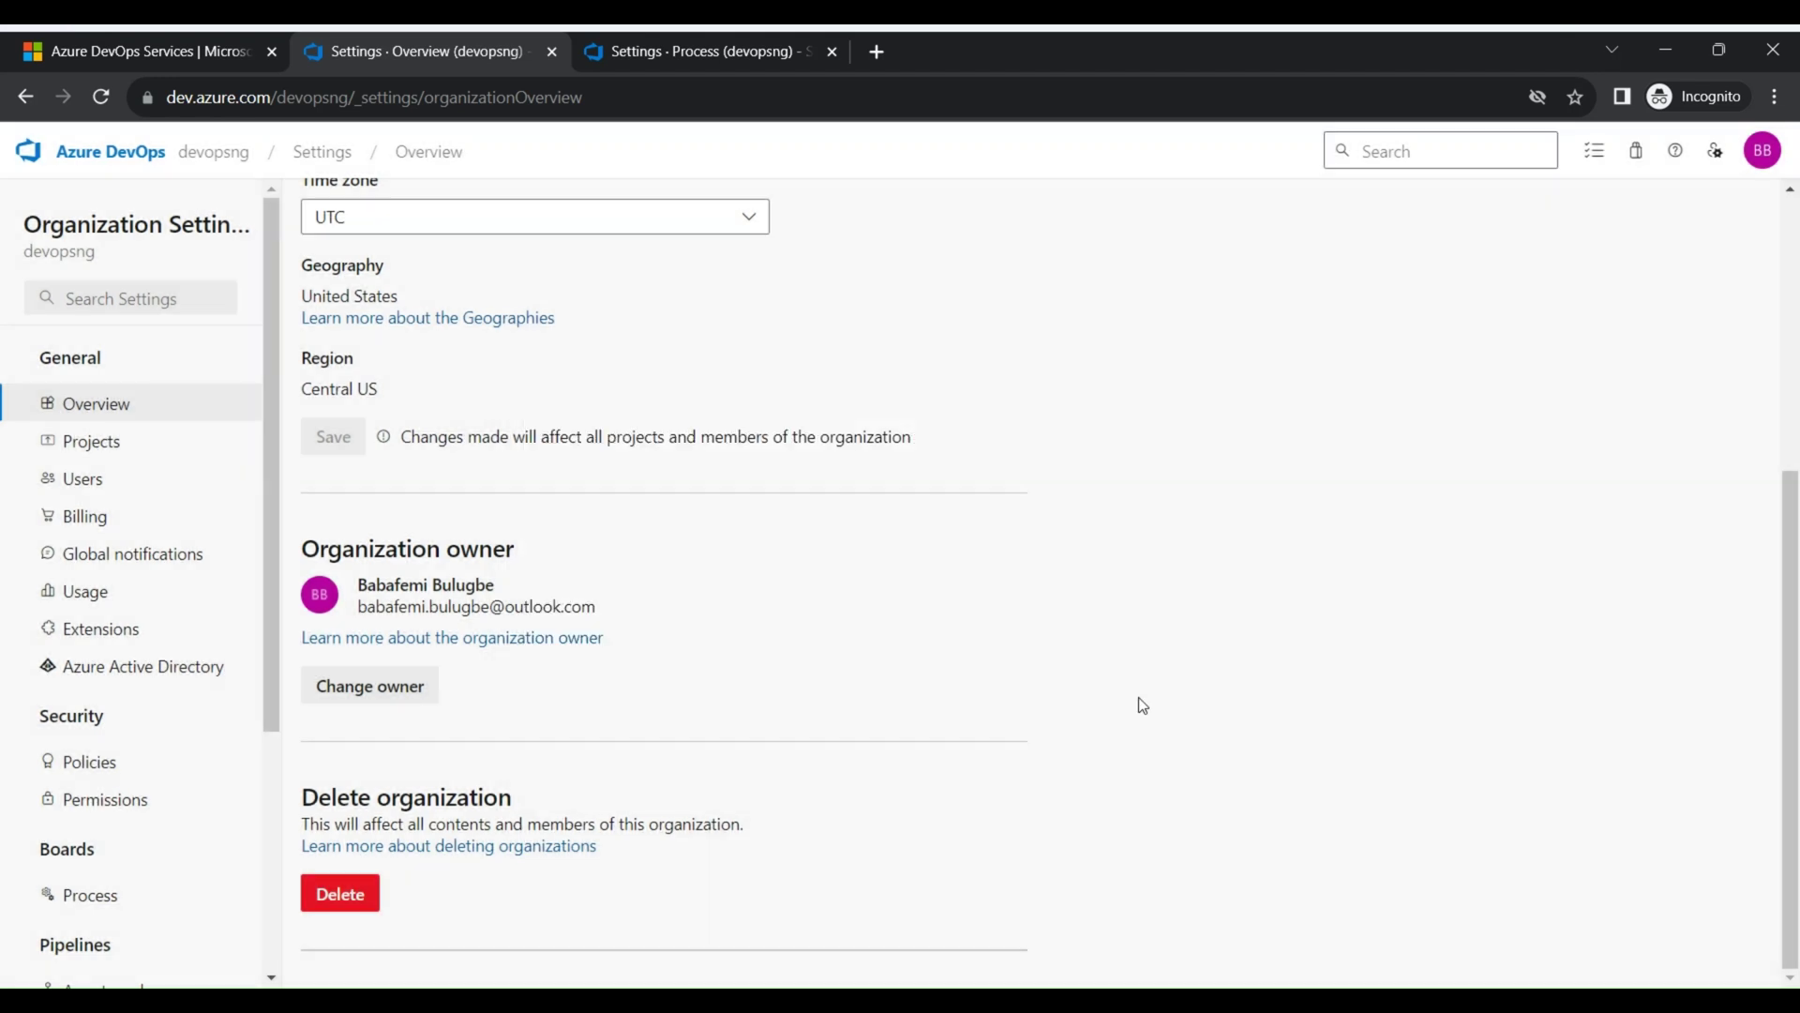